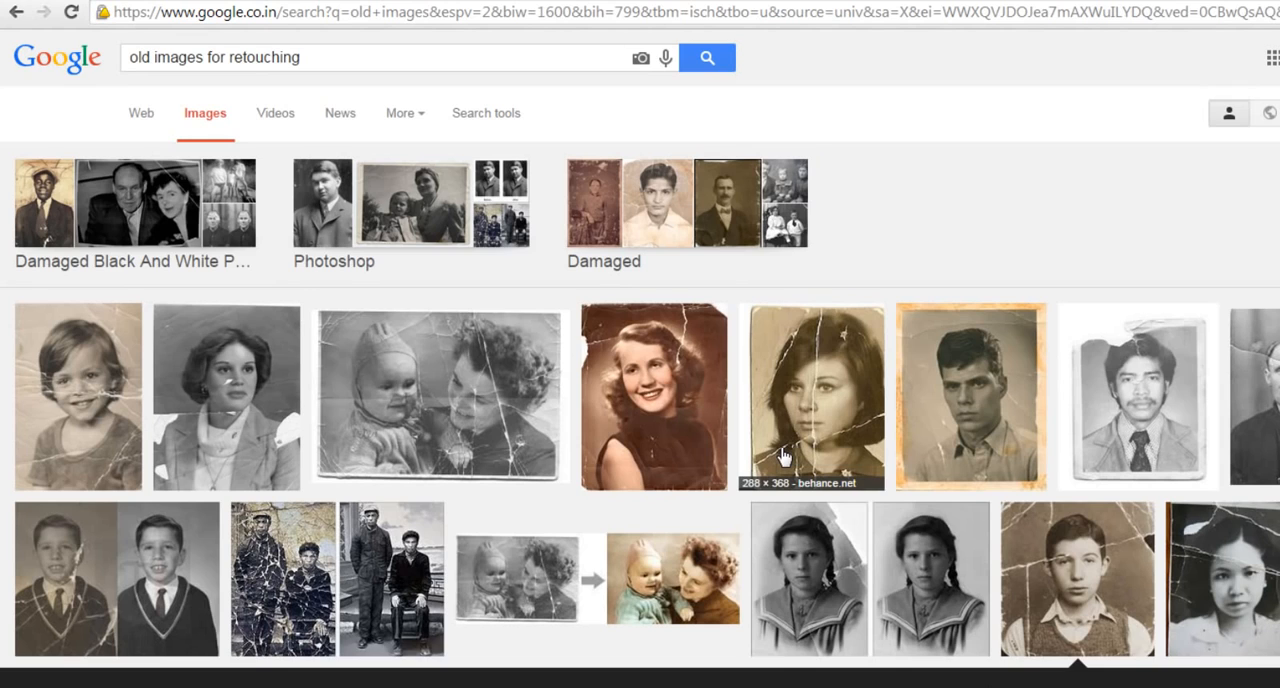
Examine the scratched, faded portrait of a boy in the image results as a reference for the old-photo look
{"action": "left_click", "coordinate": [778, 448]}
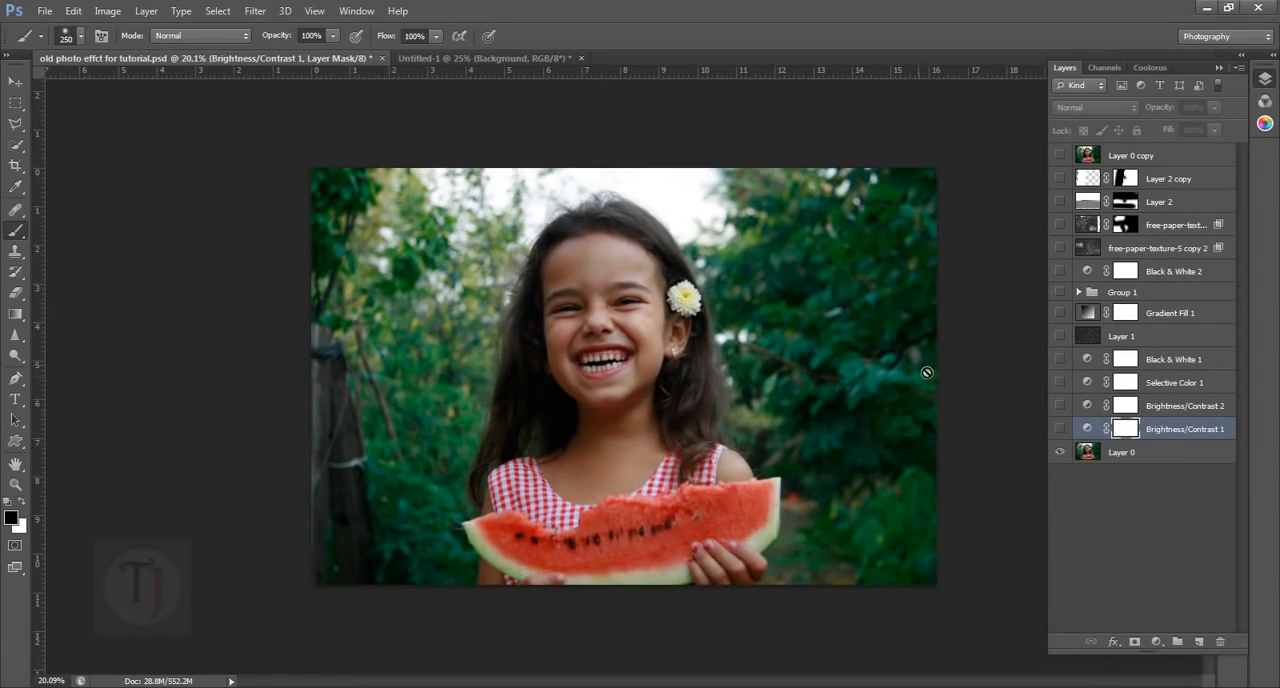
{"action": "key", "text": "ctrl+0"}
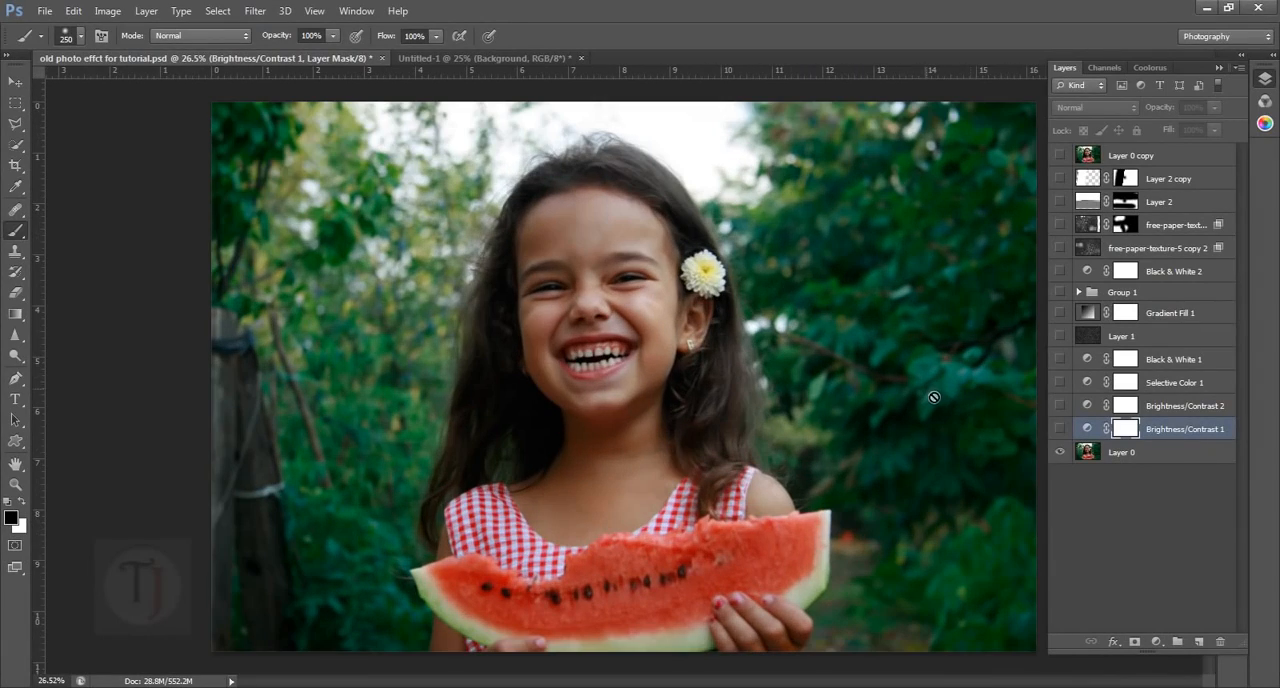
Make the Brightness/Contrast 1 layer visible and set its contrast to -19 with Use Legacy enabled
{"action": "left_click", "coordinate": [1059, 428]}
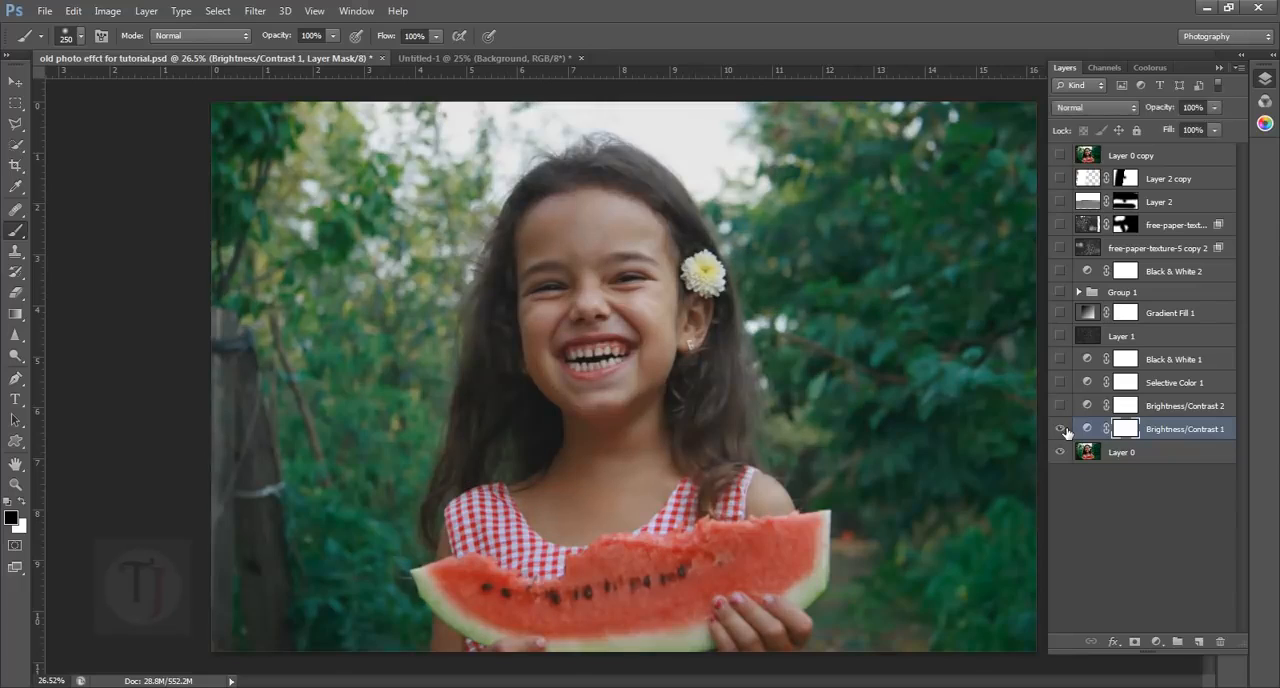
{"action": "scroll", "coordinate": [840, 394], "scroll_direction": "down", "scroll_amount": 2}
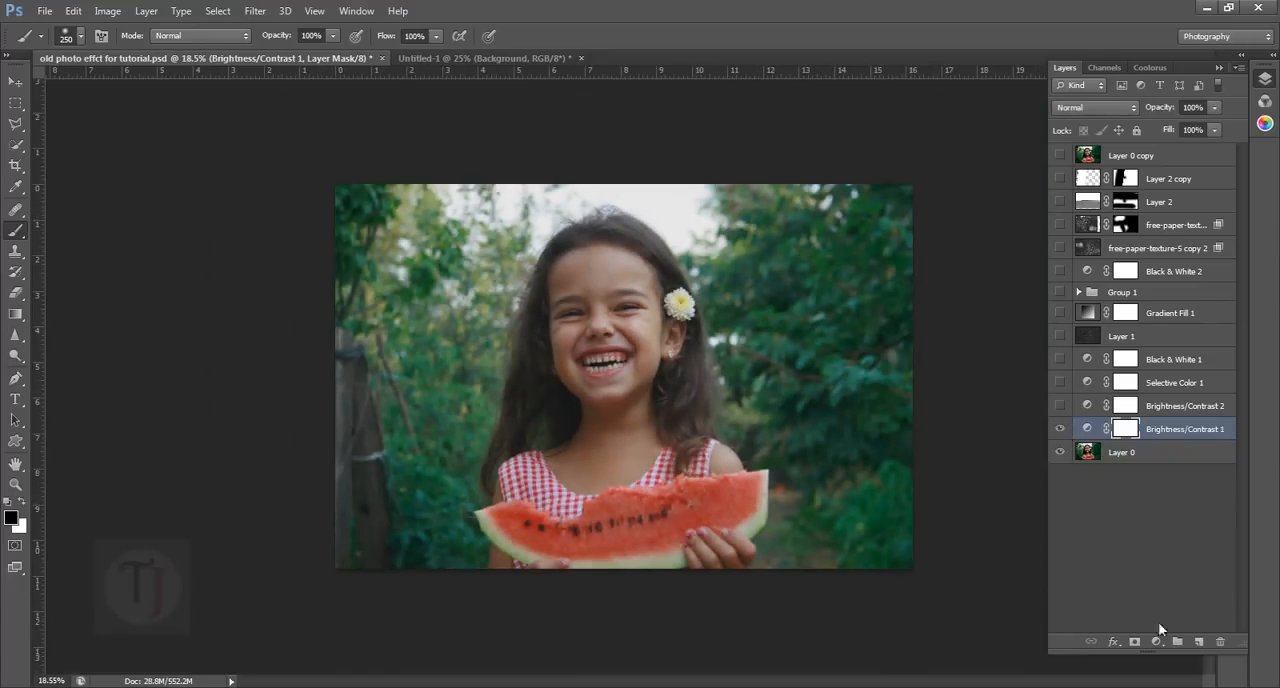
{"action": "left_click", "coordinate": [1157, 641]}
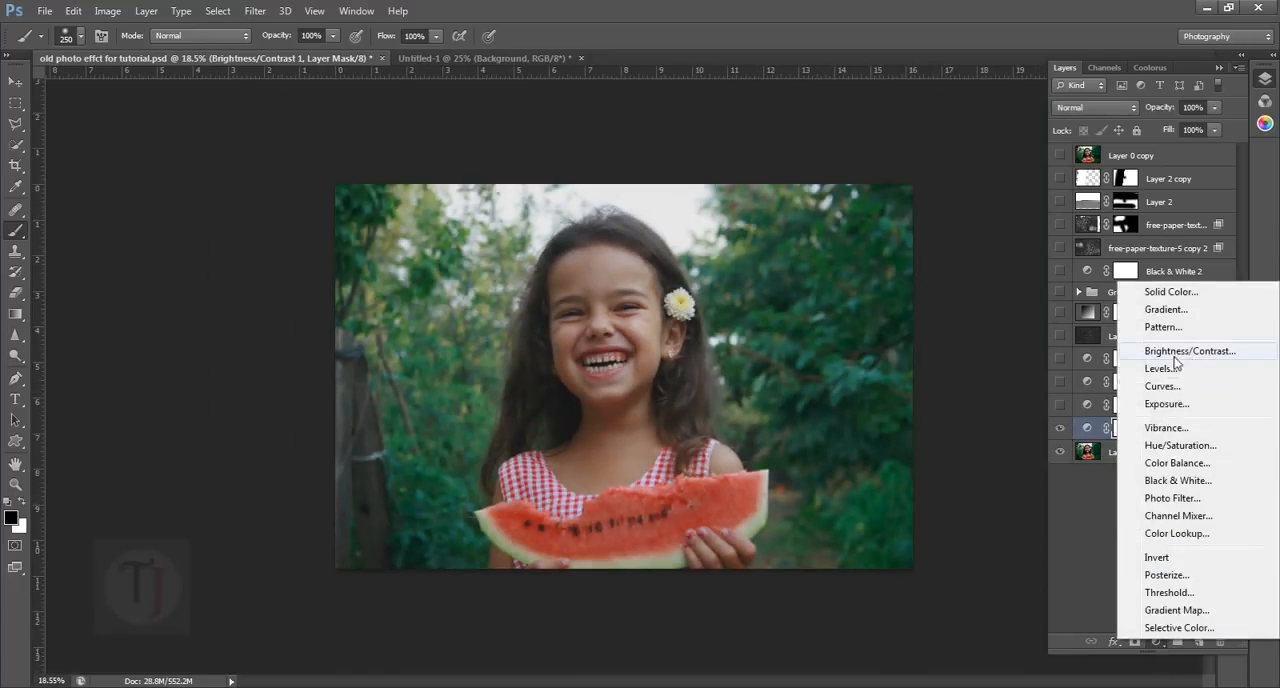
{"action": "left_click", "coordinate": [1092, 432]}
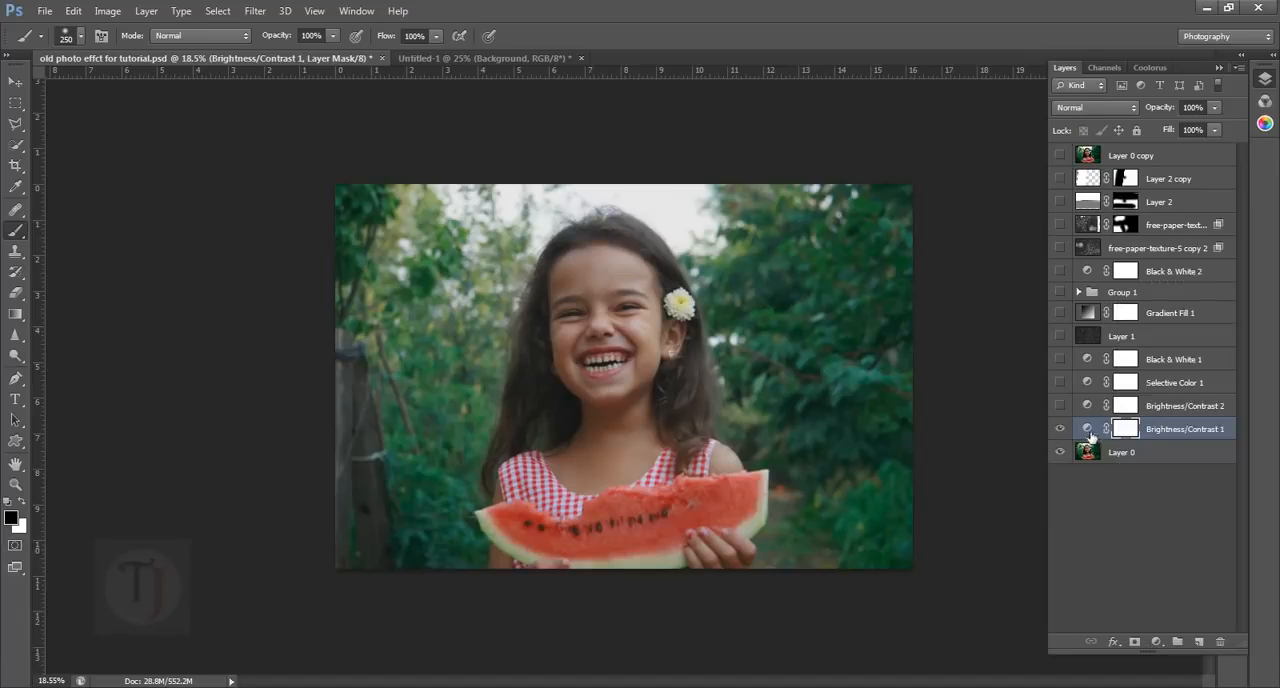
{"action": "double_click", "coordinate": [1092, 430]}
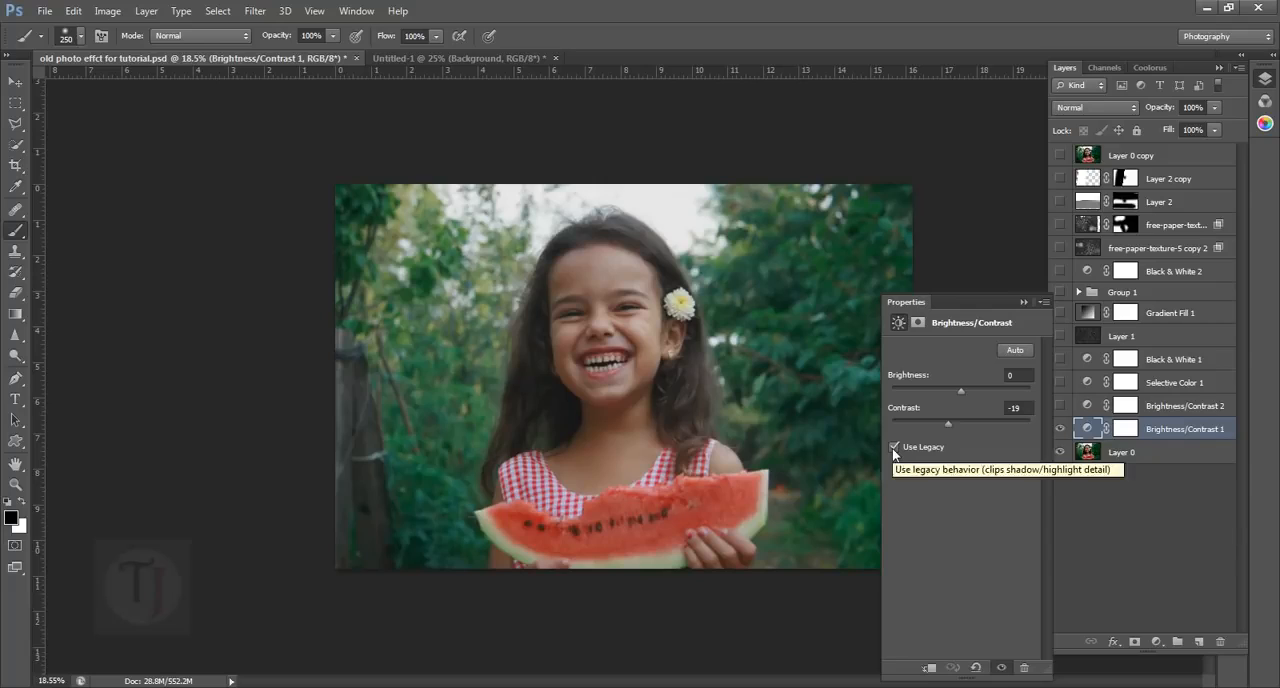
{"action": "left_click", "coordinate": [893, 447]}
{"action": "mouse_move", "coordinate": [962, 424]}
{"action": "left_mouse_down"}
{"action": "mouse_move", "coordinate": [870, 430]}
{"action": "mouse_move", "coordinate": [948, 427]}
{"action": "left_mouse_up"}
{"action": "left_click", "coordinate": [893, 447]}
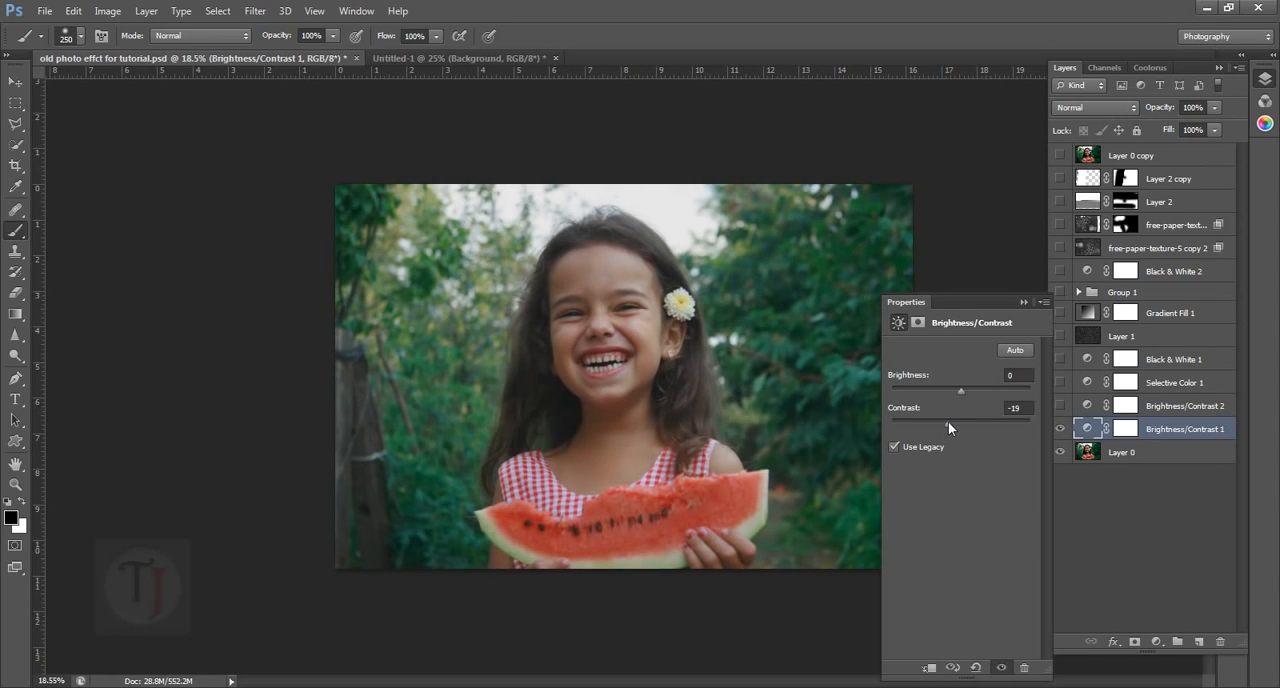
{"action": "left_click", "coordinate": [1021, 302]}
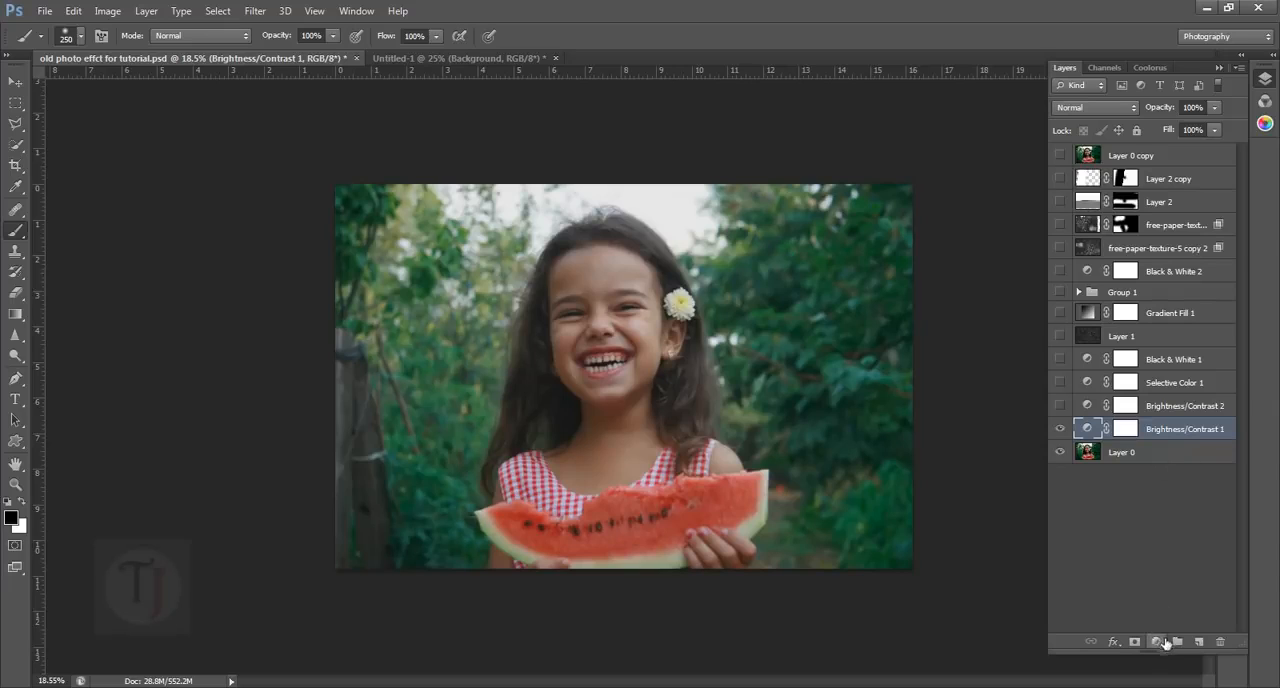
Make the Brightness/Contrast 2 layer visible with its contrast at -50, and compare the photo with and without it
{"action": "left_click", "coordinate": [1060, 406]}
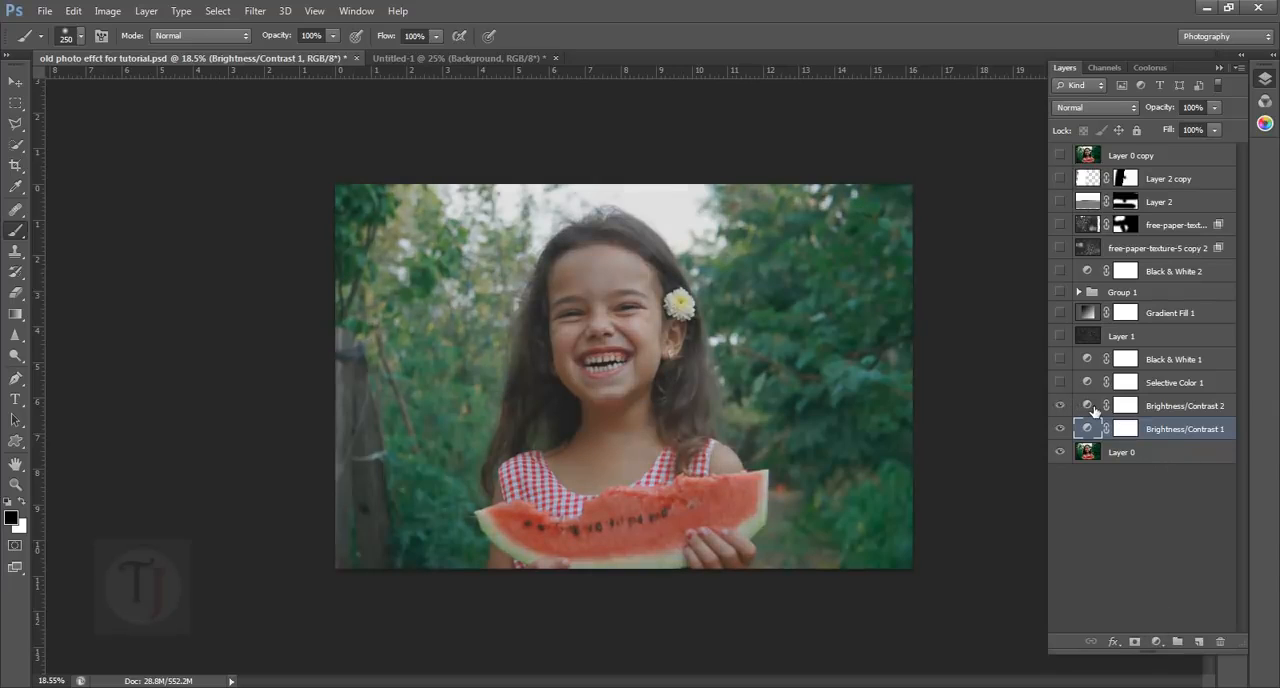
{"action": "double_click", "coordinate": [1089, 406]}
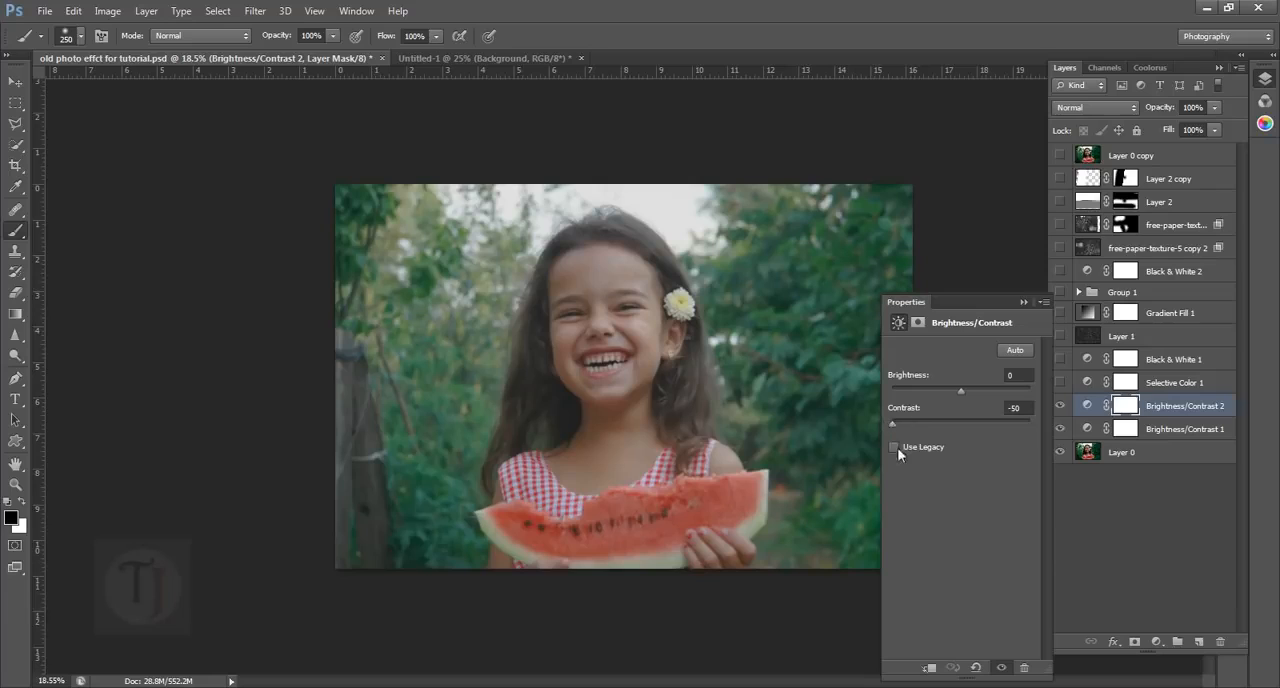
{"action": "mouse_move", "coordinate": [892, 423]}
{"action": "left_mouse_down"}
{"action": "mouse_move", "coordinate": [965, 424]}
{"action": "mouse_move", "coordinate": [878, 424]}
{"action": "left_mouse_up"}
{"action": "left_click", "coordinate": [1024, 302]}
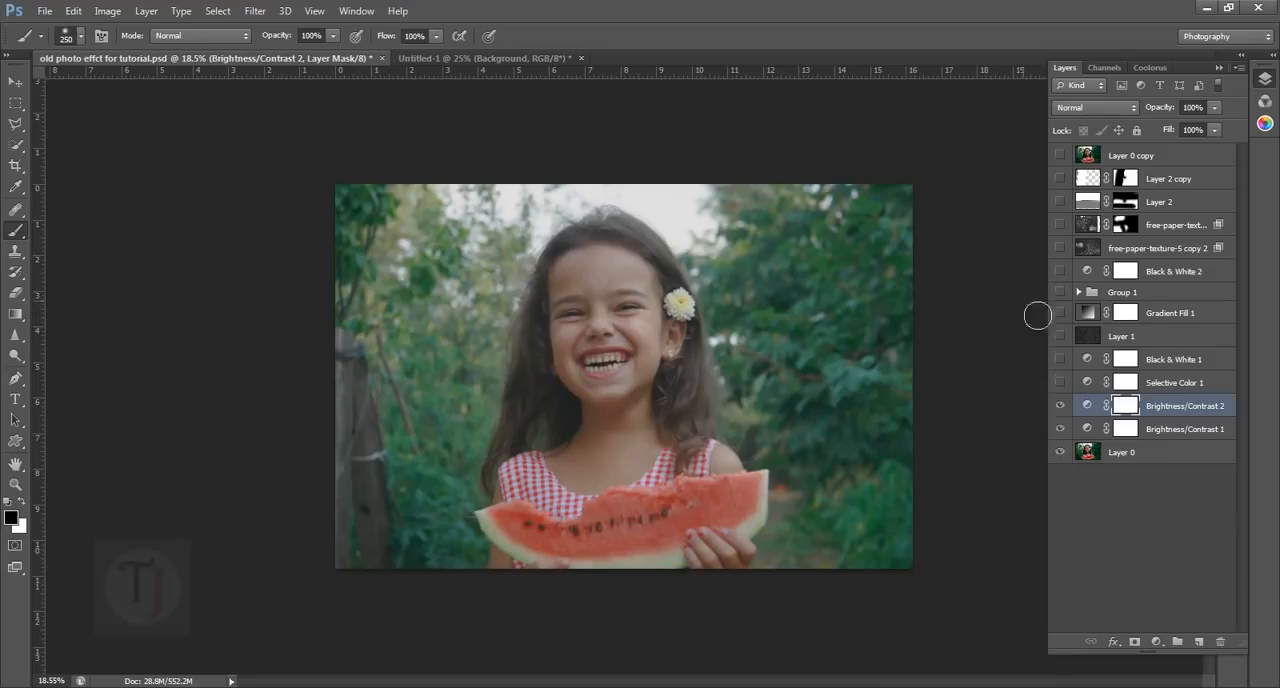
{"action": "left_click", "coordinate": [1061, 405]}
{"action": "left_click", "coordinate": [1061, 405]}
{"action": "left_click", "coordinate": [1061, 405]}
{"action": "left_click", "coordinate": [1061, 405]}
Switch to the browser to recheck the damaged reference portrait and return to the Photoshop document
{"action": "mouse_move", "coordinate": [320, 675]}
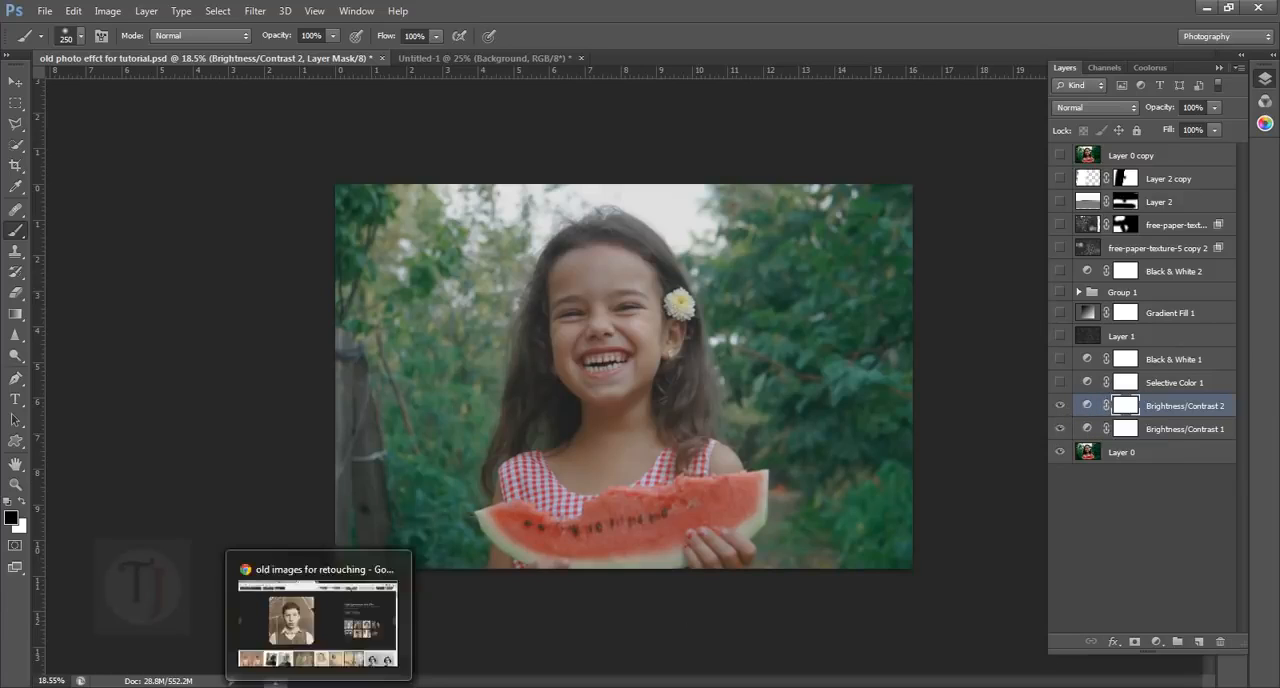
{"action": "left_click", "coordinate": [318, 625]}
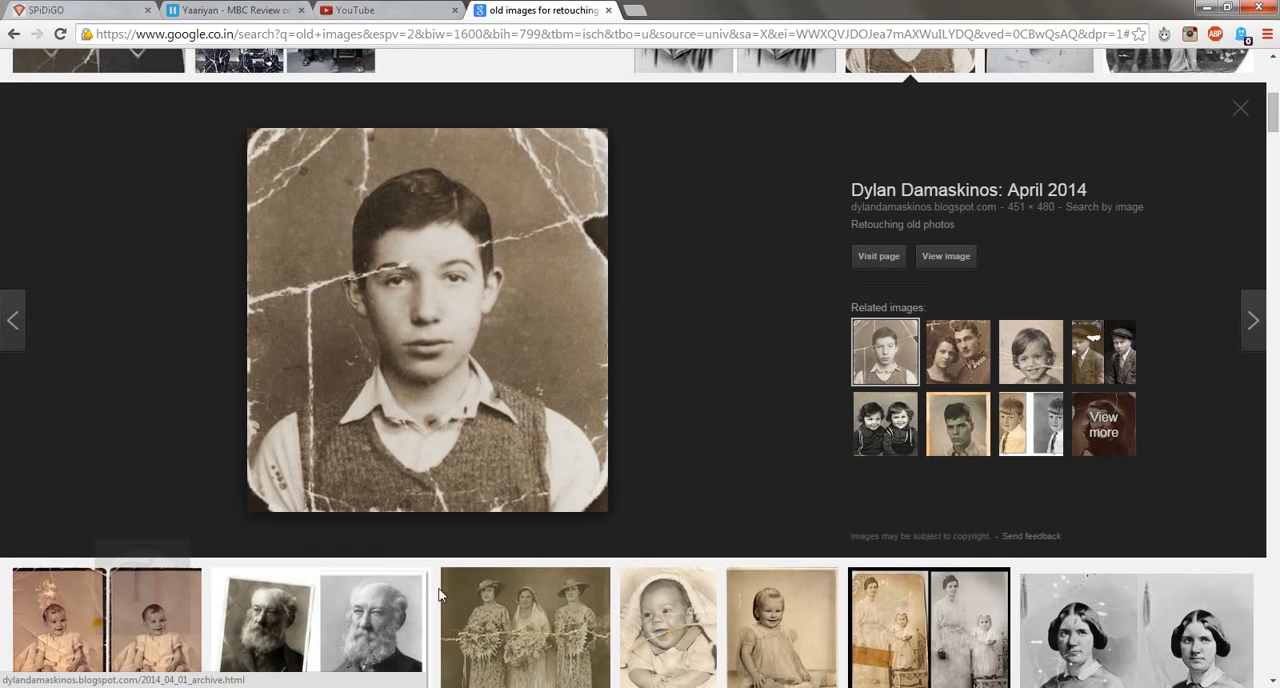
{"action": "left_click", "coordinate": [462, 684]}
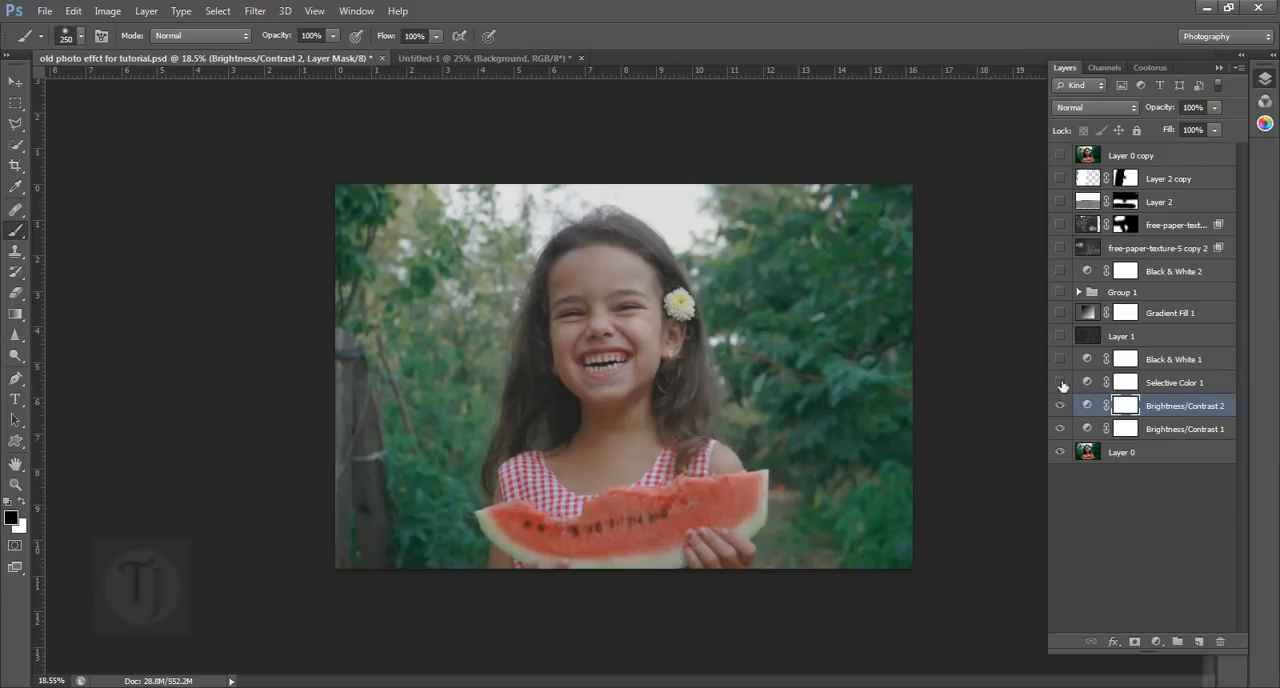
Make the Selective Color 1 layer visible, and raise yellow and lower black for its Whites range
{"action": "left_click", "coordinate": [1060, 382]}
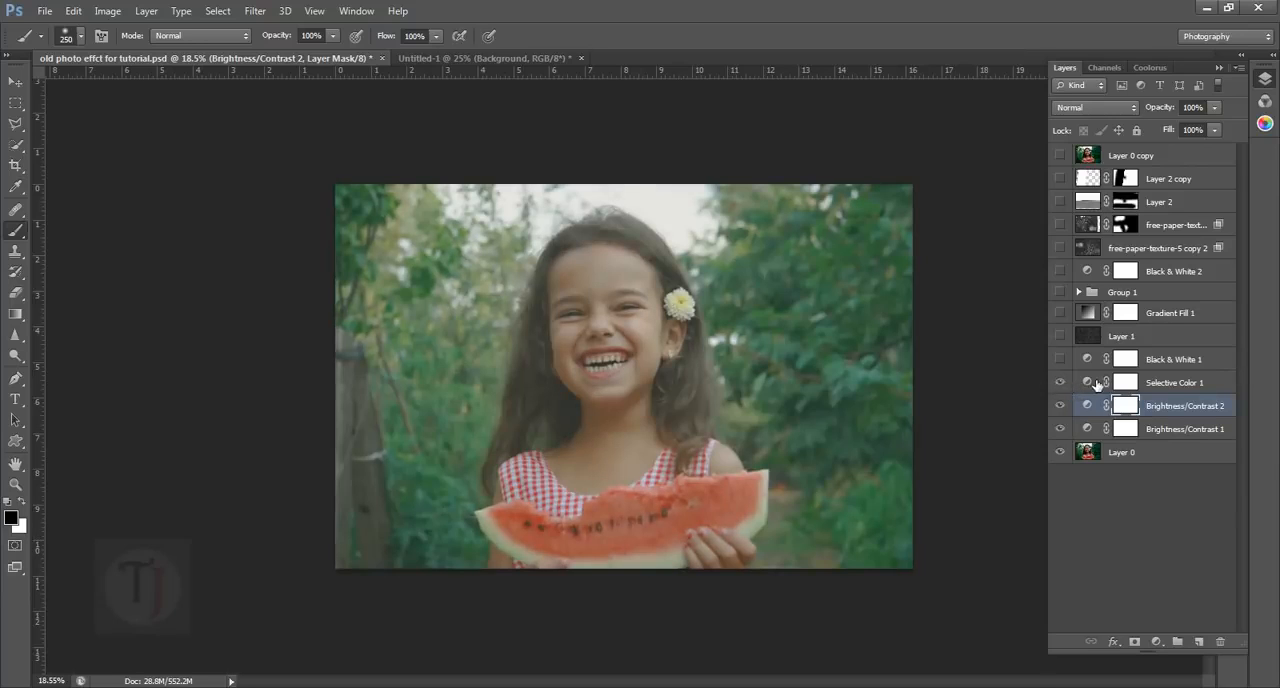
{"action": "left_click", "coordinate": [1097, 385]}
{"action": "double_click", "coordinate": [1097, 385]}
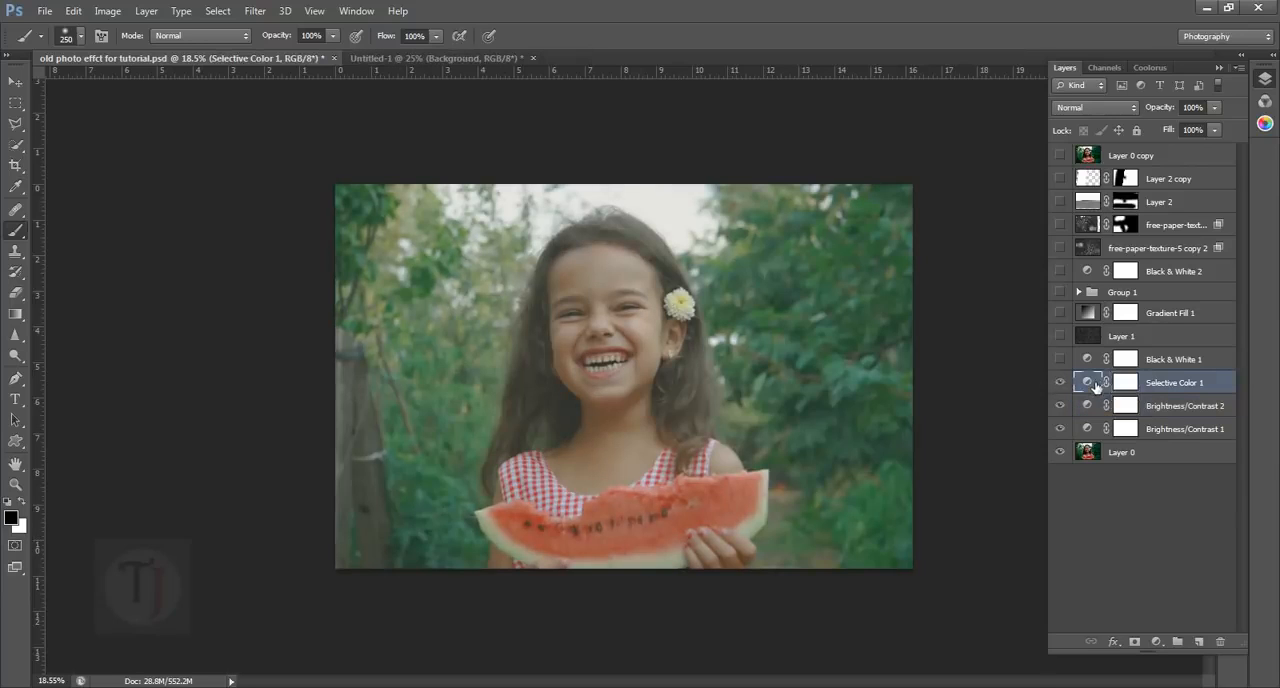
{"action": "left_click_drag", "start_coordinate": [970, 308], "coordinate": [1069, 279]}
{"action": "mouse_move", "coordinate": [1047, 476]}
{"action": "left_mouse_down"}
{"action": "mouse_move", "coordinate": [1010, 476]}
{"action": "mouse_move", "coordinate": [1053, 476]}
{"action": "left_mouse_up"}
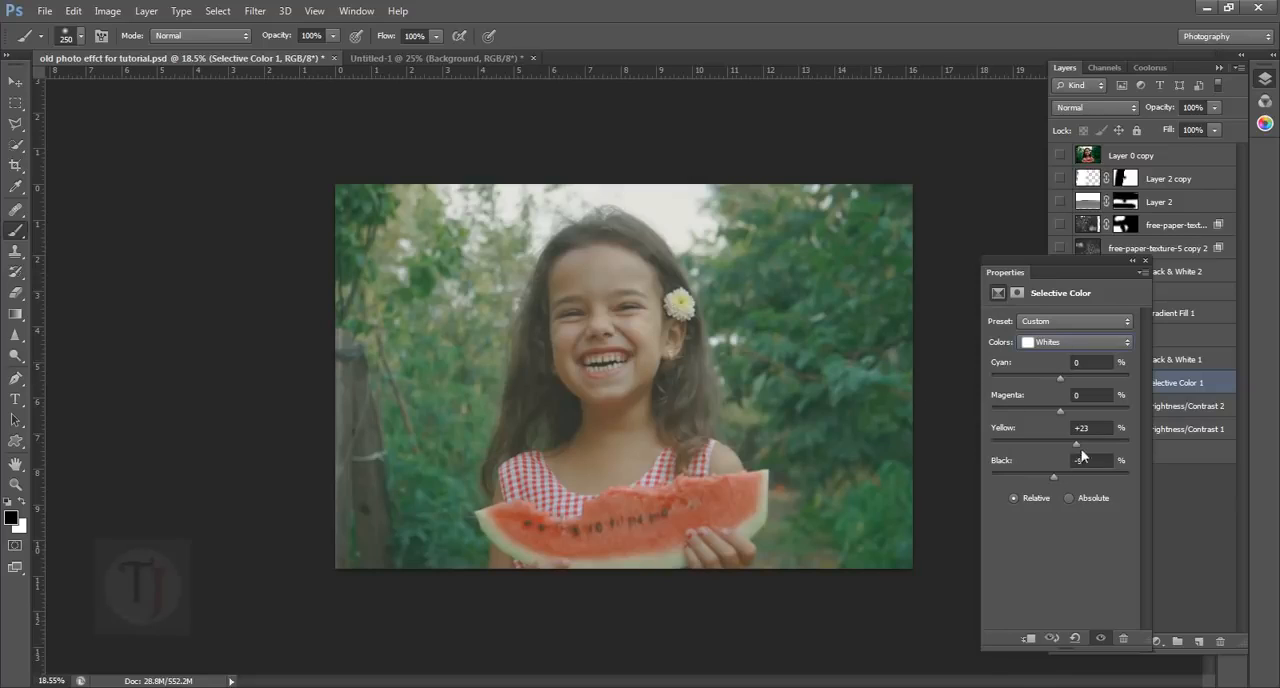
{"action": "left_click_drag", "start_coordinate": [1078, 445], "coordinate": [1087, 444]}
Set yellow to +31% for the Yellows range of the Selective Color 1 adjustment
{"action": "left_click", "coordinate": [1058, 343]}
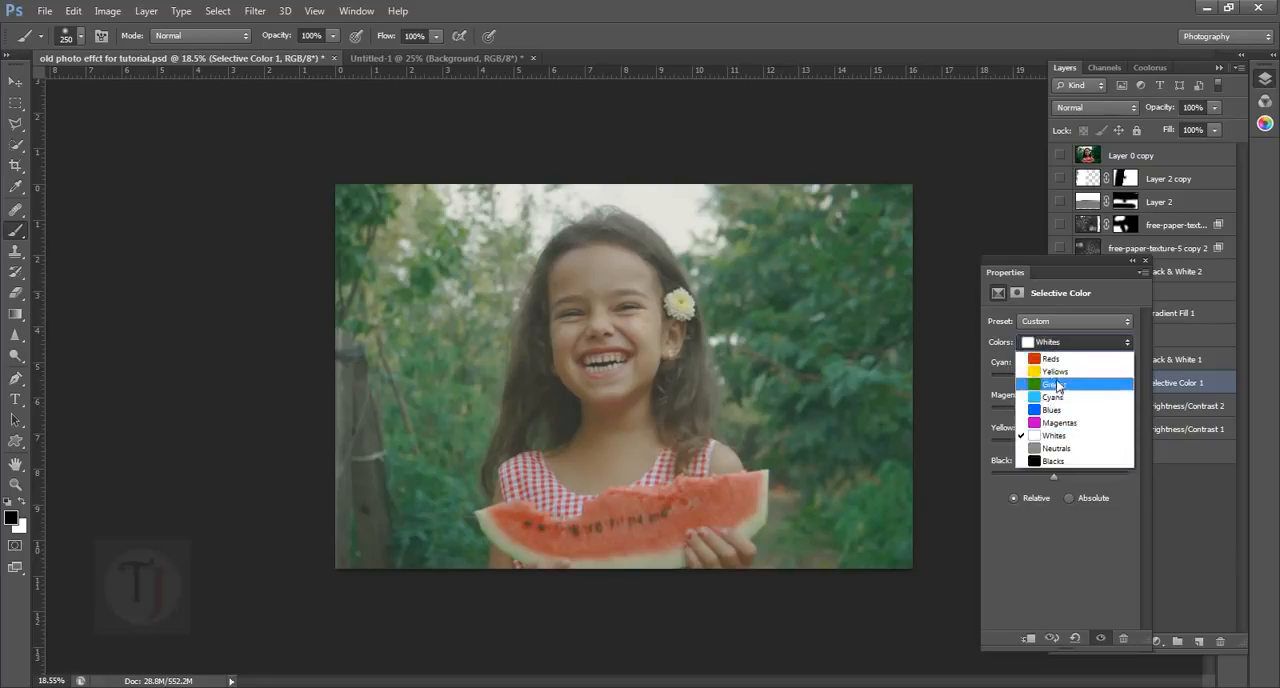
{"action": "left_click", "coordinate": [1060, 377]}
{"action": "left_click_drag", "start_coordinate": [1061, 443], "coordinate": [1083, 448]}
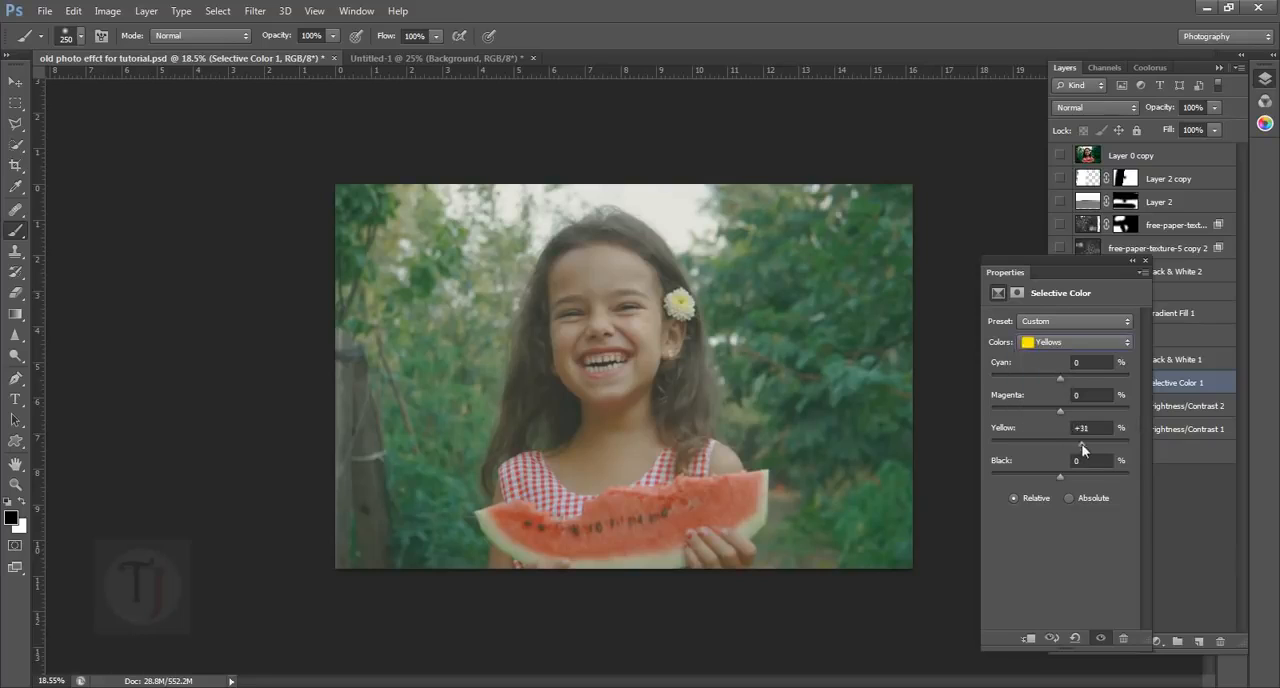
{"action": "left_click", "coordinate": [1085, 444]}
Raise yellow in a further color range of Selective Color 1, and lower black in its Blacks range
{"action": "left_click", "coordinate": [1077, 341]}
{"action": "left_click", "coordinate": [1070, 575]}
{"action": "left_click_drag", "start_coordinate": [1077, 450], "coordinate": [1083, 450]}
{"action": "left_click", "coordinate": [1077, 342]}
{"action": "left_click", "coordinate": [1075, 535]}
{"action": "mouse_move", "coordinate": [1055, 476]}
{"action": "left_mouse_down"}
{"action": "mouse_move", "coordinate": [1062, 490]}
{"action": "mouse_move", "coordinate": [1053, 481]}
{"action": "left_mouse_up"}
{"action": "left_click", "coordinate": [1061, 340]}
{"action": "key", "text": "Escape"}
{"action": "left_click", "coordinate": [1062, 342]}
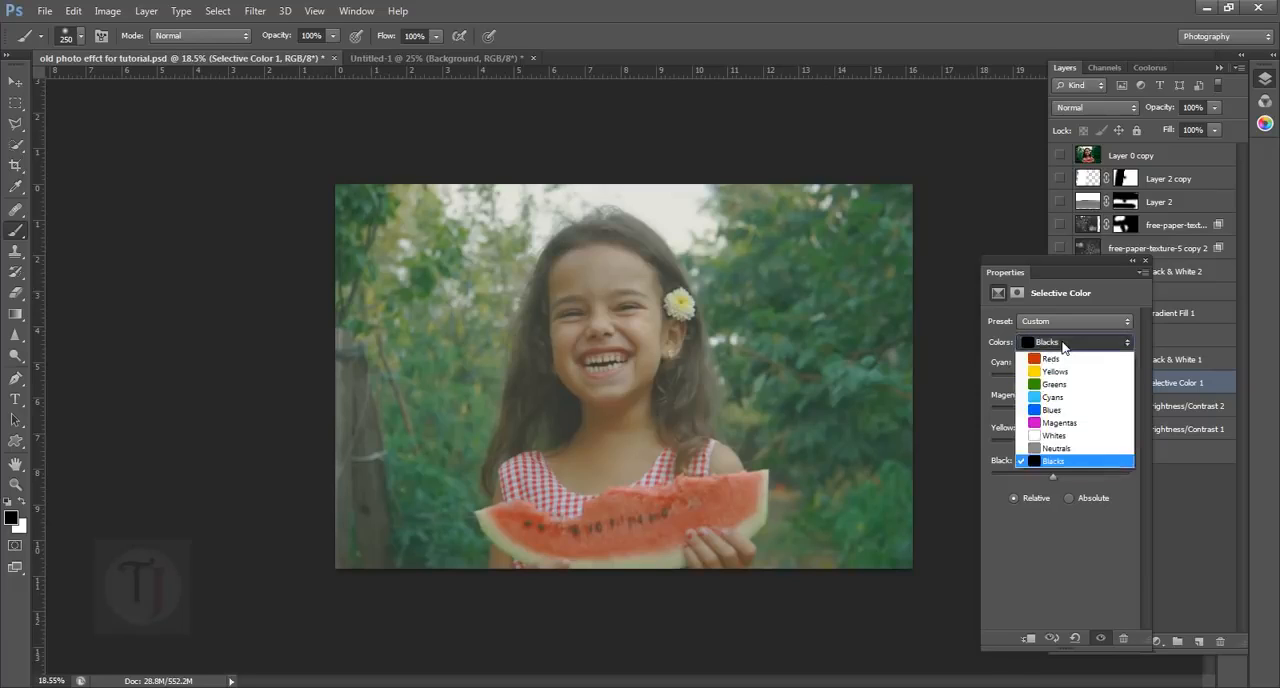
{"action": "left_click", "coordinate": [1062, 342]}
{"action": "left_click", "coordinate": [1136, 261]}
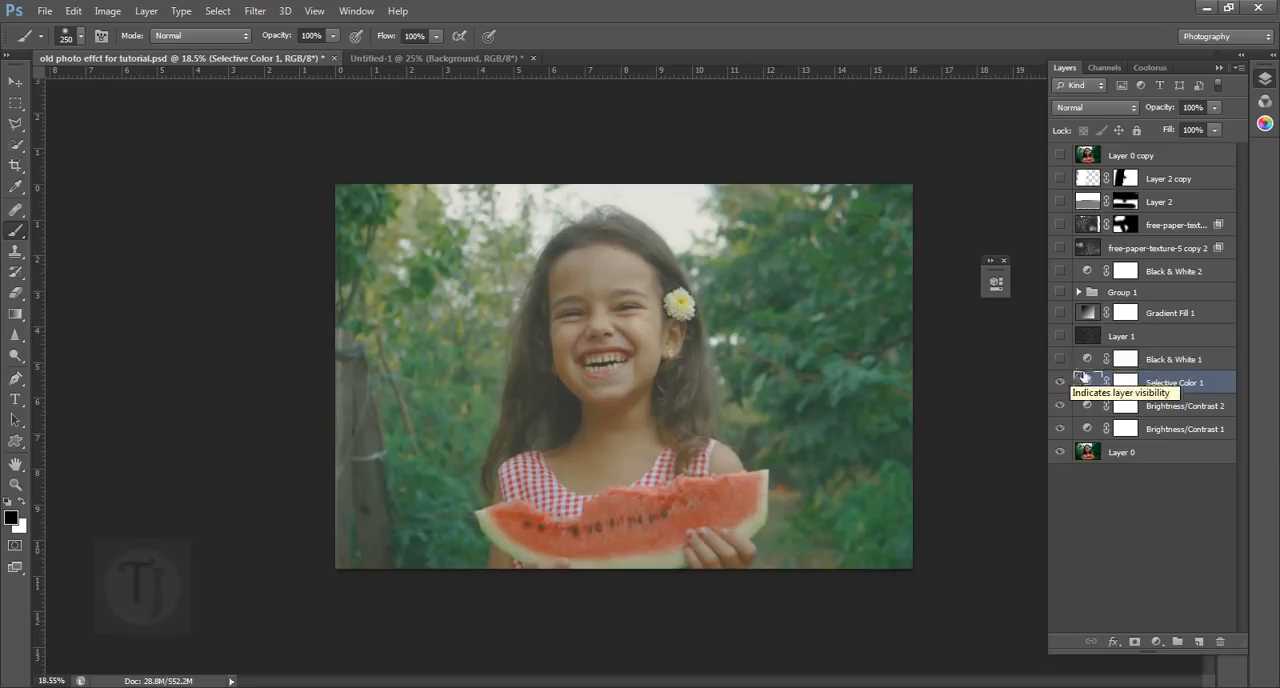
Make the Black & White 1 layer visible and switch off its tint
{"action": "left_click", "coordinate": [1093, 360]}
{"action": "left_click", "coordinate": [1061, 360]}
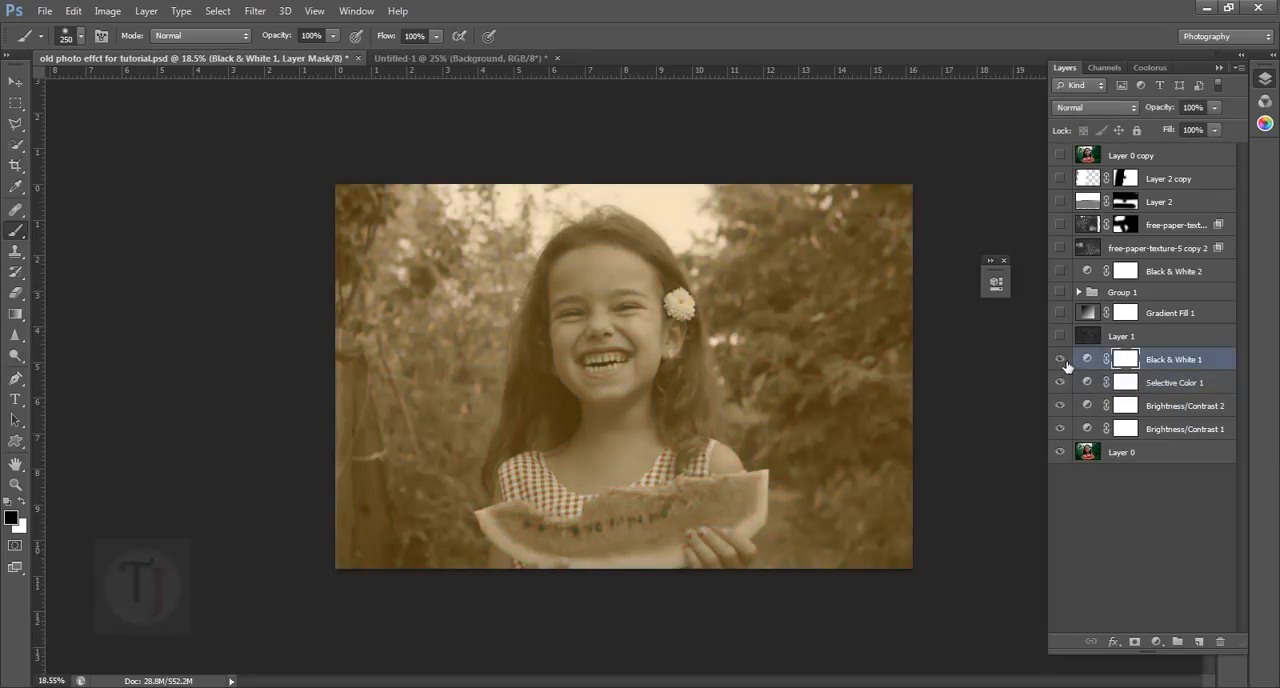
{"action": "double_click", "coordinate": [1087, 359]}
{"action": "left_click", "coordinate": [950, 265]}
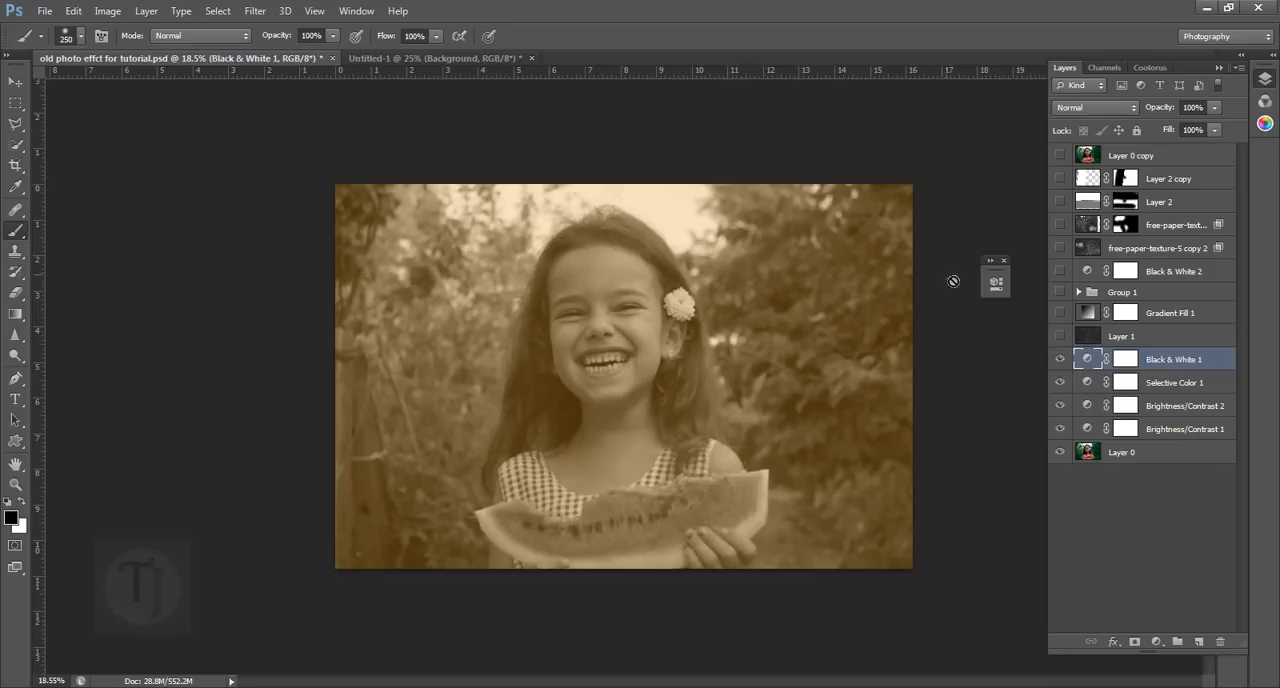
{"action": "double_click", "coordinate": [1093, 360]}
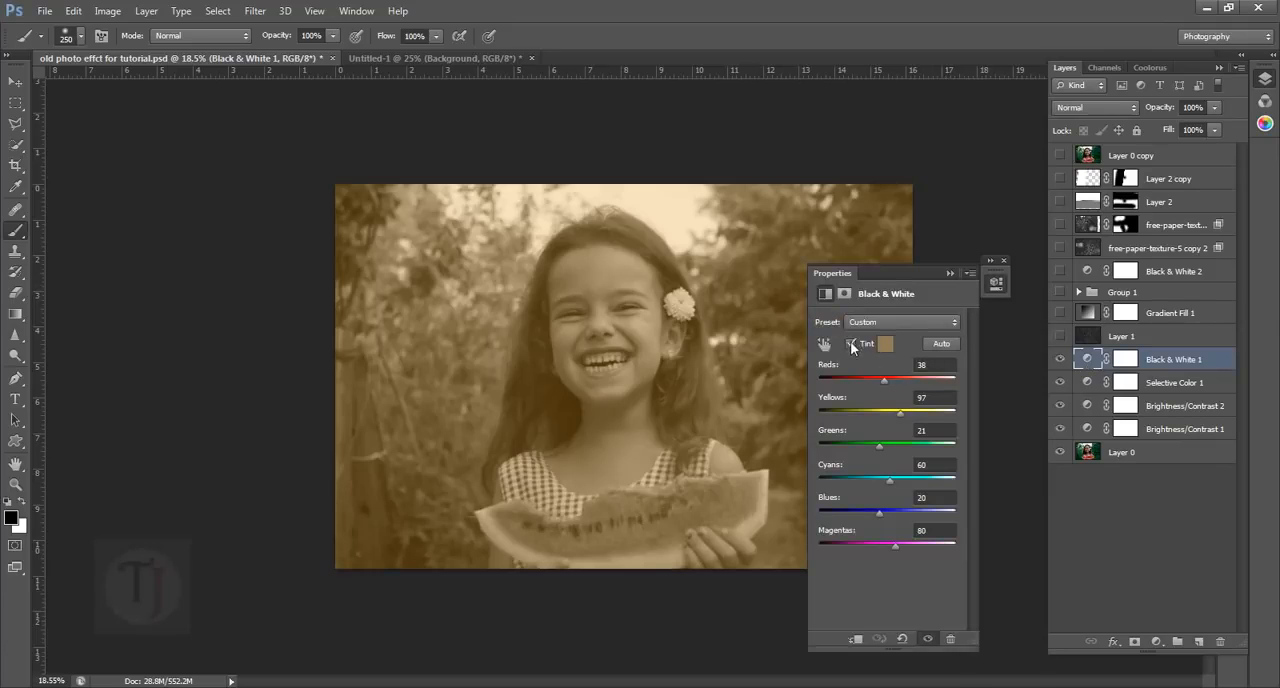
{"action": "left_click", "coordinate": [850, 343]}
{"action": "left_click_drag", "start_coordinate": [893, 274], "coordinate": [971, 294]}
Set the Reds value of the Black & White 1 adjustment to 24
{"action": "left_click", "coordinate": [1157, 641]}
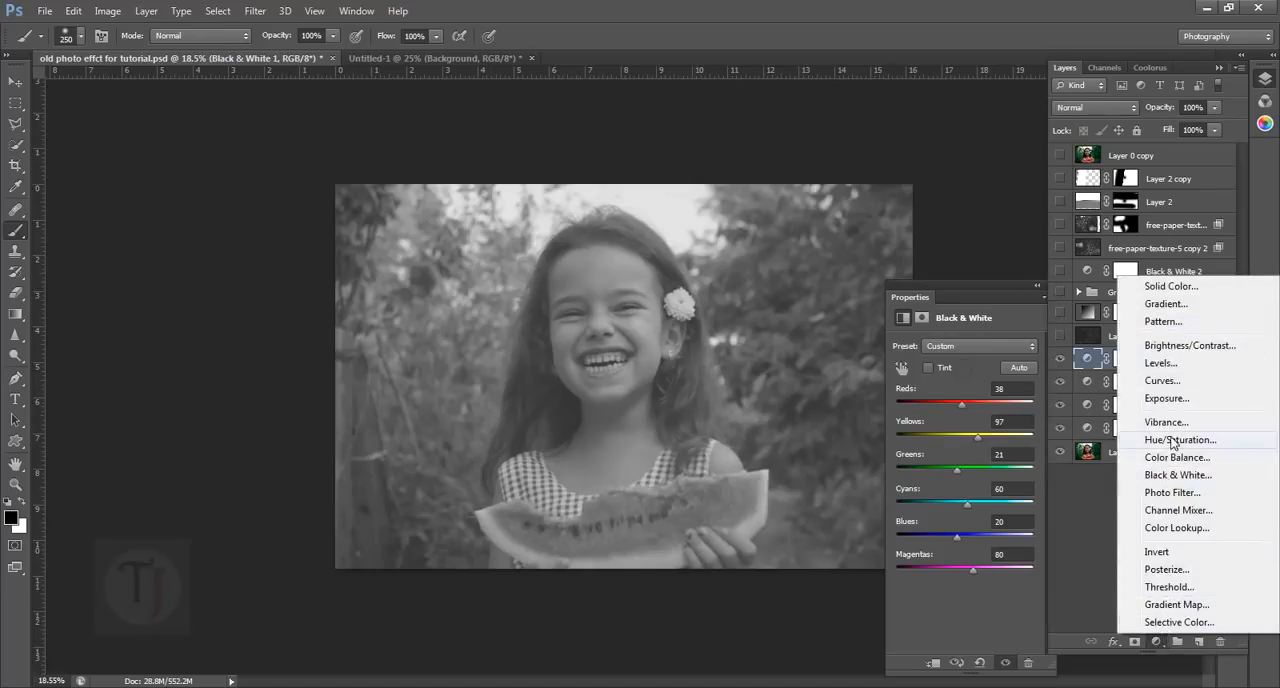
{"action": "left_click", "coordinate": [1070, 522]}
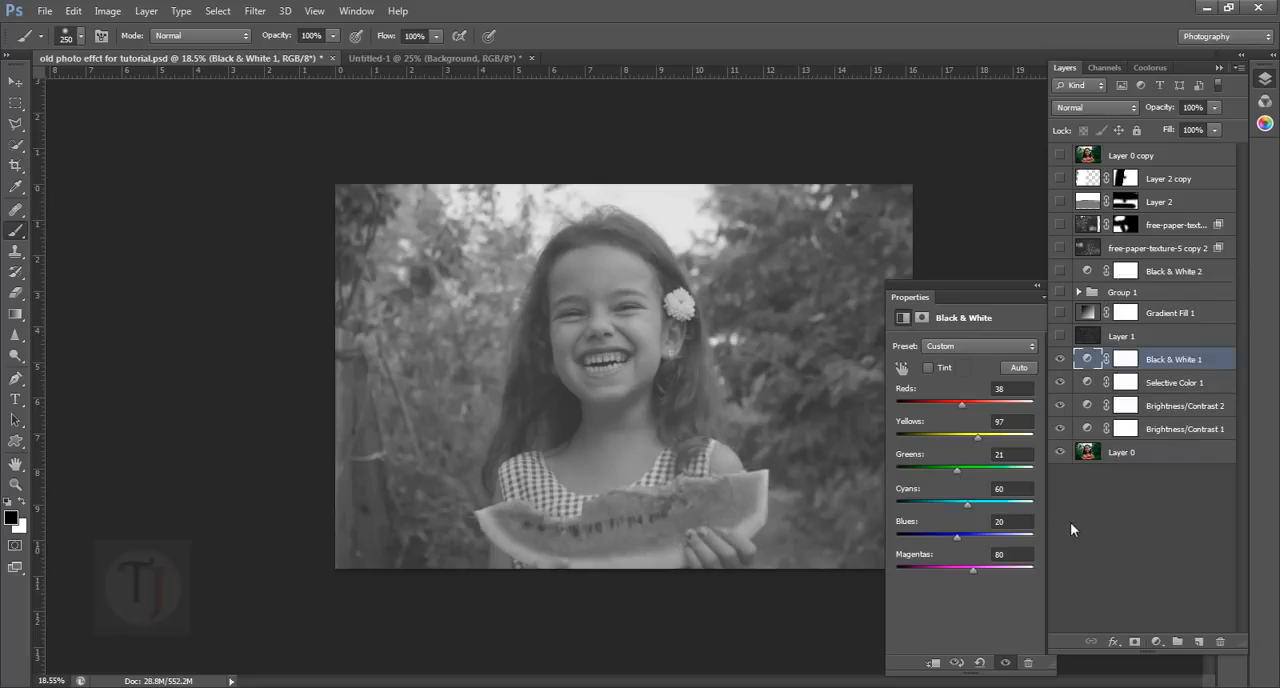
{"action": "left_click", "coordinate": [956, 292]}
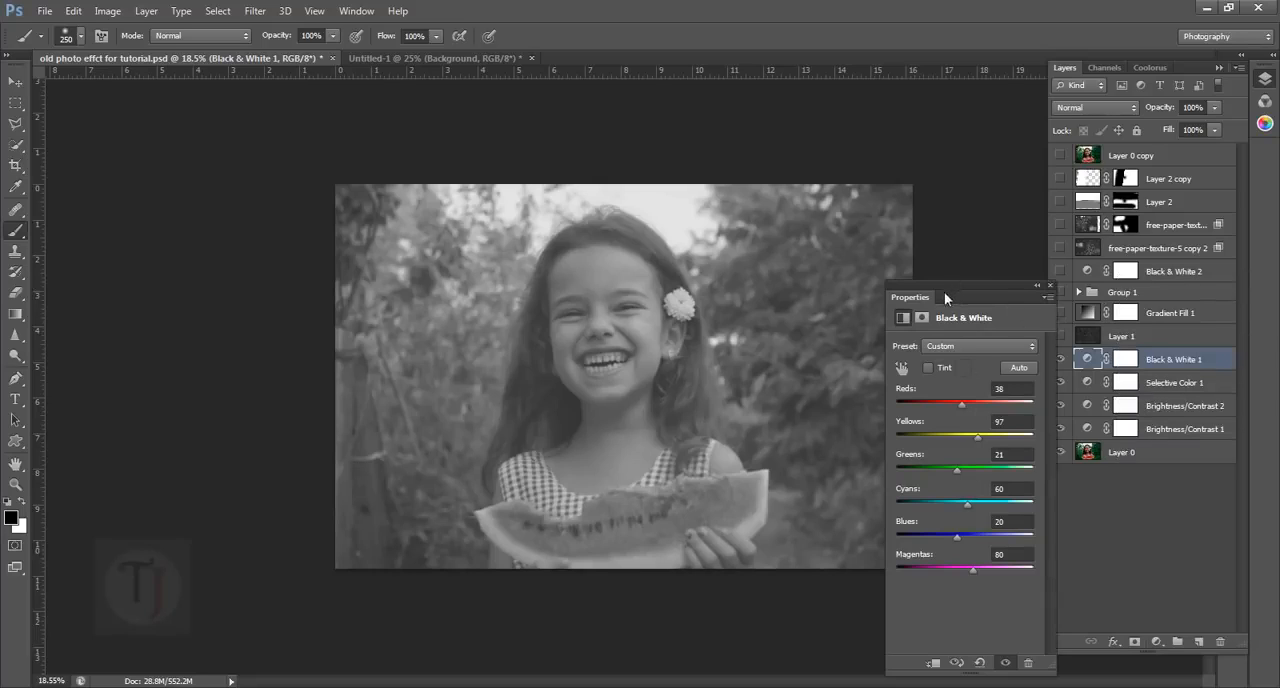
{"action": "mouse_move", "coordinate": [969, 298]}
{"action": "left_mouse_down"}
{"action": "mouse_move", "coordinate": [943, 298]}
{"action": "mouse_move", "coordinate": [991, 290]}
{"action": "left_mouse_up"}
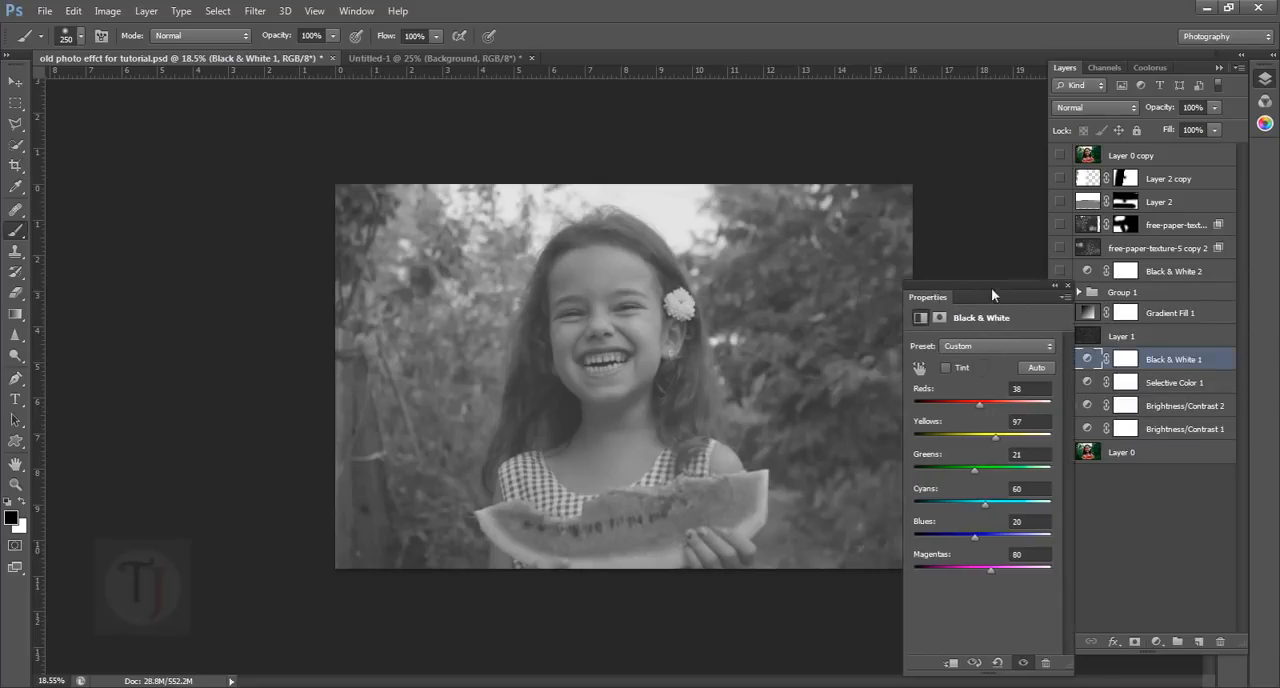
{"action": "left_click_drag", "start_coordinate": [979, 402], "coordinate": [995, 437]}
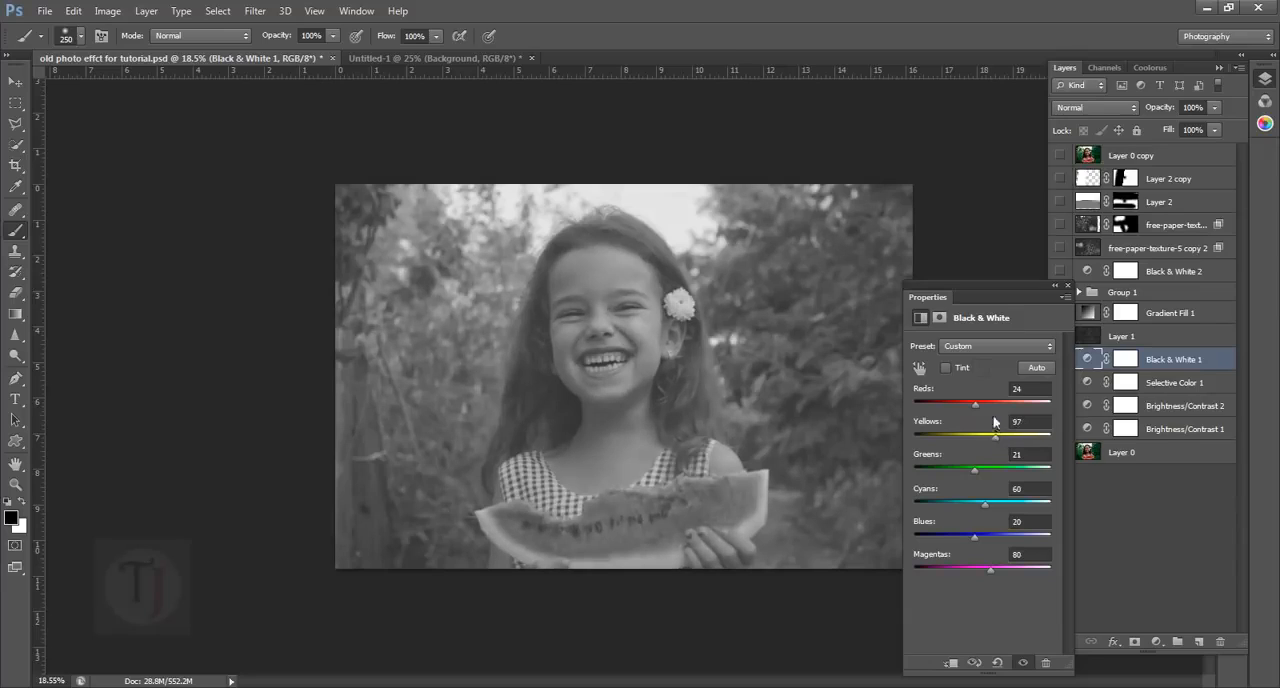
Enable the tint of the Black & White 1 adjustment and set its color to dark brown #4b4025
{"action": "left_click", "coordinate": [946, 367]}
{"action": "left_click", "coordinate": [981, 369]}
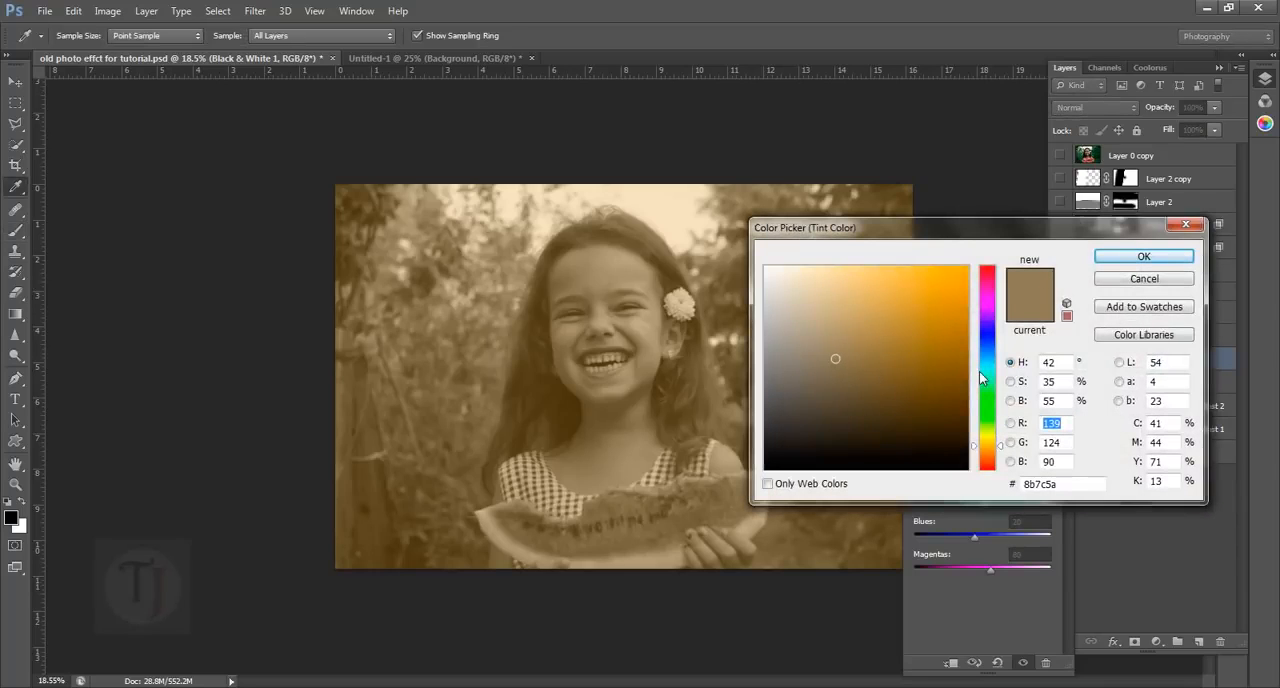
{"action": "left_click_drag", "start_coordinate": [855, 412], "coordinate": [899, 413]}
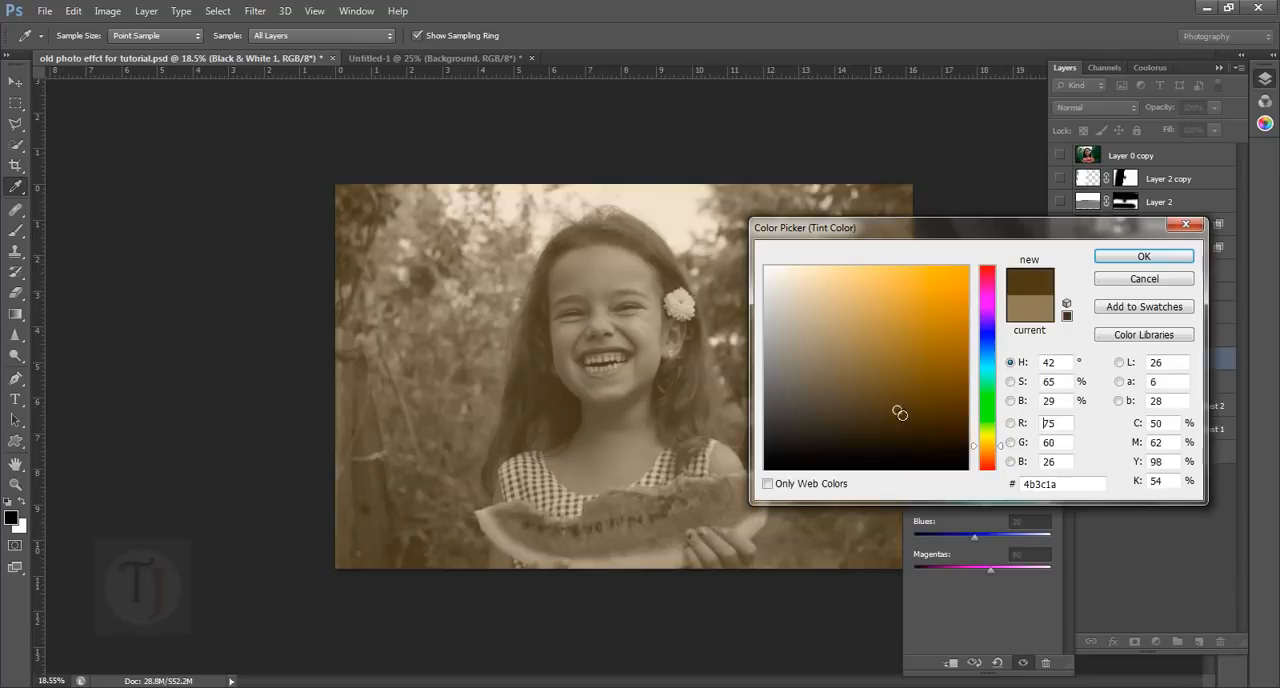
{"action": "left_click", "coordinate": [842, 413]}
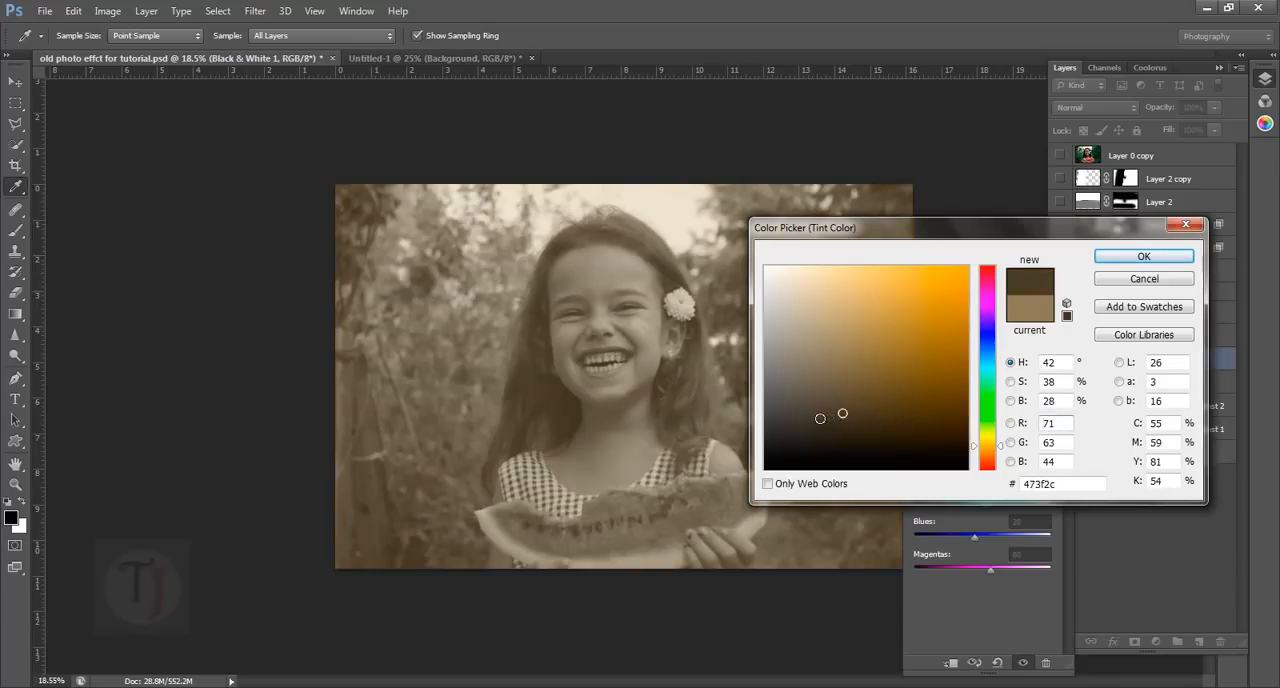
{"action": "mouse_move", "coordinate": [871, 416]}
{"action": "left_mouse_down"}
{"action": "mouse_move", "coordinate": [869, 392]}
{"action": "mouse_move", "coordinate": [863, 420]}
{"action": "mouse_move", "coordinate": [854, 414]}
{"action": "mouse_move", "coordinate": [866, 410]}
{"action": "left_mouse_up"}
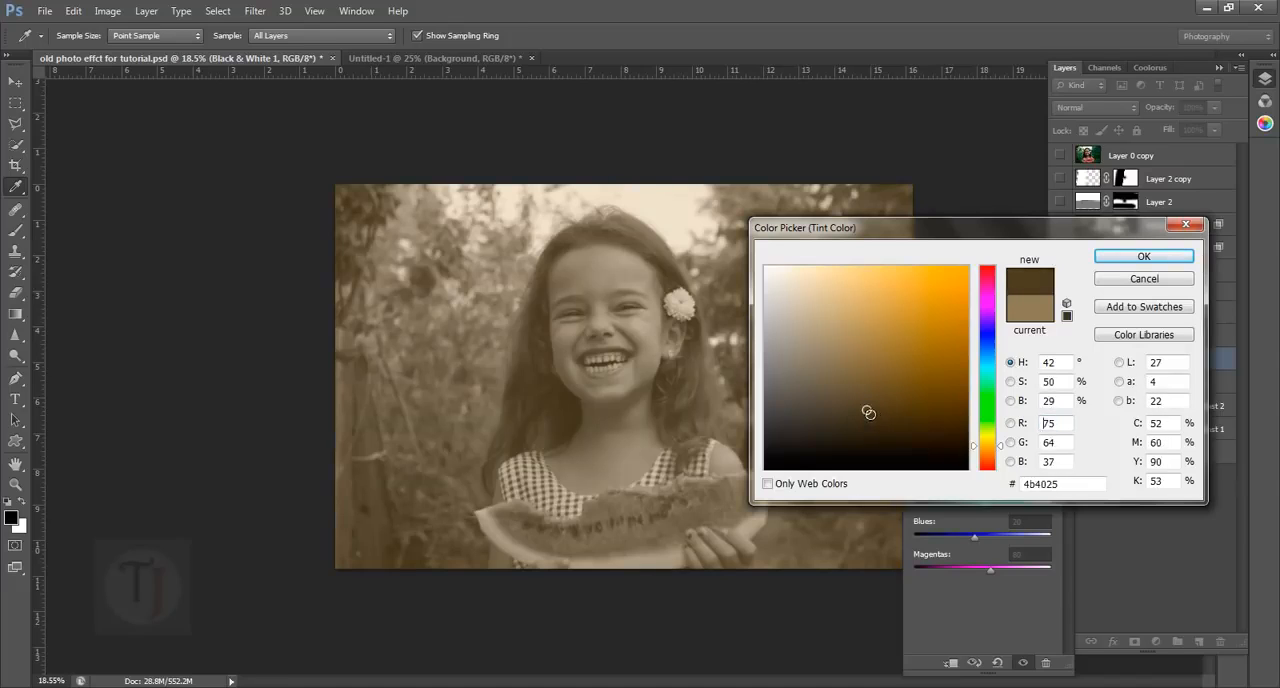
{"action": "left_click", "coordinate": [1121, 259]}
{"action": "left_click", "coordinate": [1182, 428]}
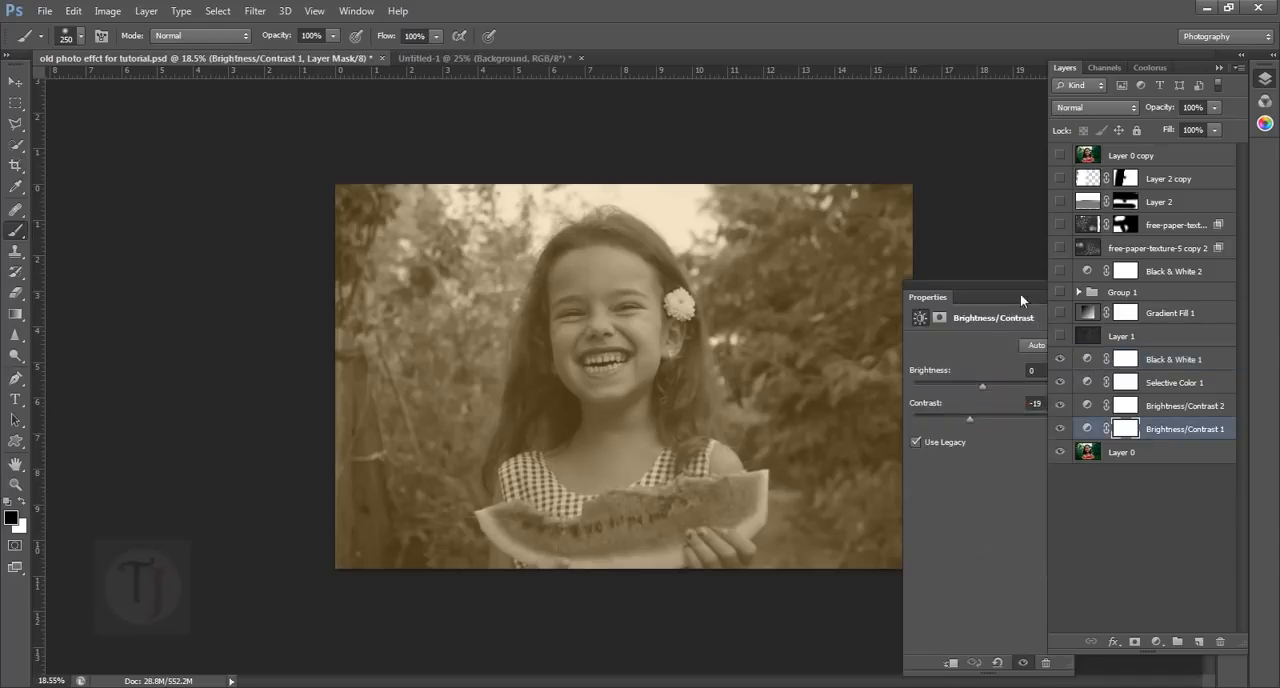
Collapse the Brightness/Contrast properties and review the Black & White, Selective Color and Brightness/Contrast adjustment layers in the stack
{"action": "left_click_drag", "start_coordinate": [1020, 293], "coordinate": [958, 303]}
{"action": "left_click", "coordinate": [989, 303]}
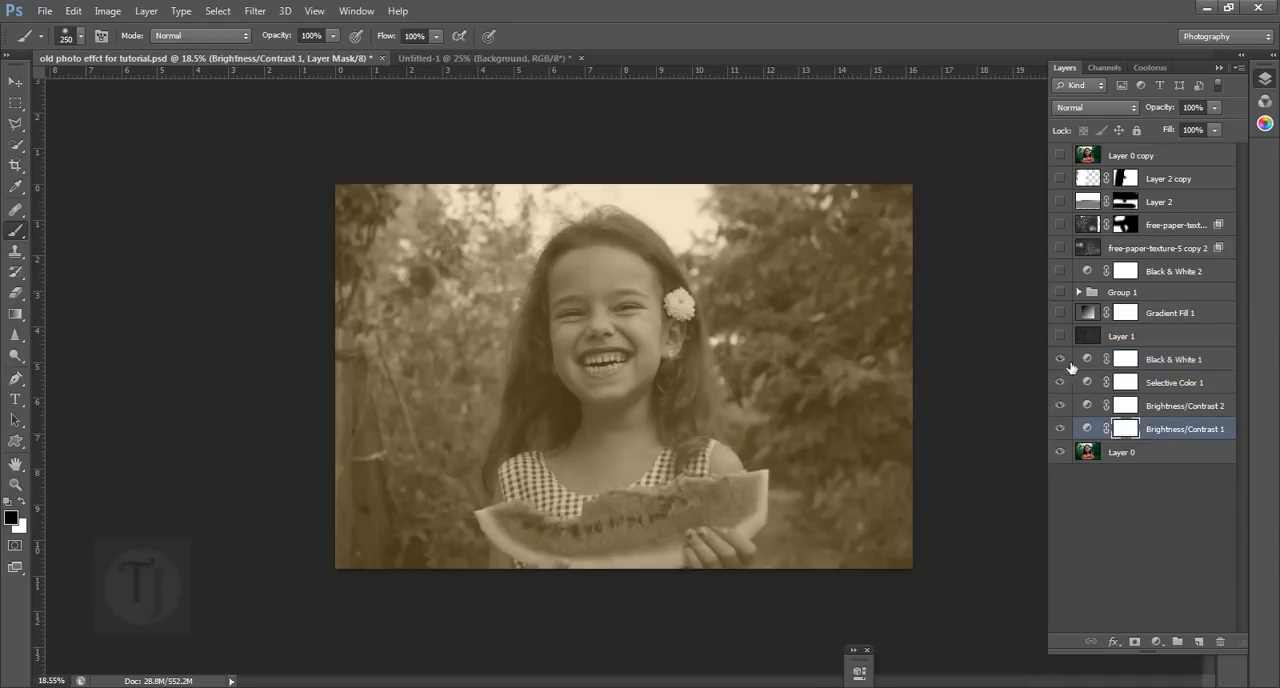
{"action": "left_click", "coordinate": [1160, 386]}
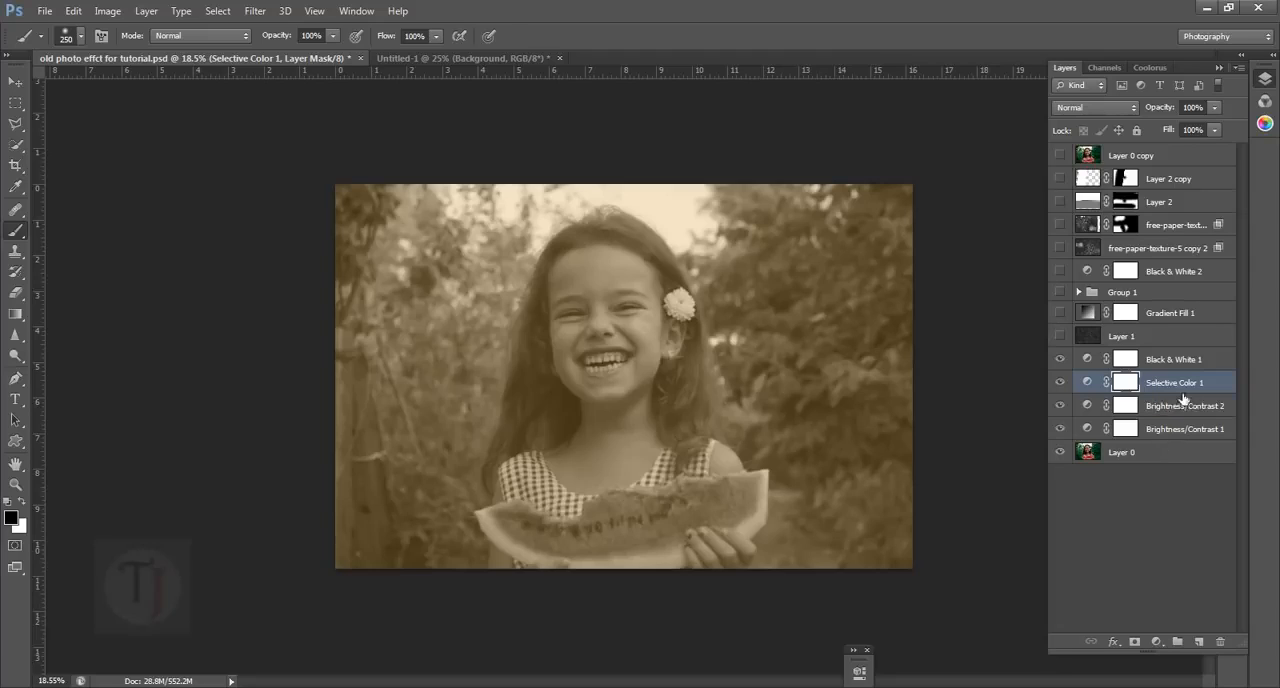
{"action": "left_click", "coordinate": [1180, 409]}
{"action": "left_click", "coordinate": [1183, 431]}
{"action": "left_click", "coordinate": [1178, 386]}
{"action": "mouse_move", "coordinate": [1067, 386]}
{"action": "left_mouse_down"}
{"action": "mouse_move", "coordinate": [1065, 437]}
{"action": "mouse_move", "coordinate": [1062, 388]}
{"action": "left_mouse_up"}
{"action": "left_click", "coordinate": [309, 686]}
{"action": "left_click", "coordinate": [1178, 364]}
Show Layer 1 over the photo to examine its grain up close, and hide it again
{"action": "left_click", "coordinate": [1060, 336]}
{"action": "left_click", "coordinate": [1115, 338]}
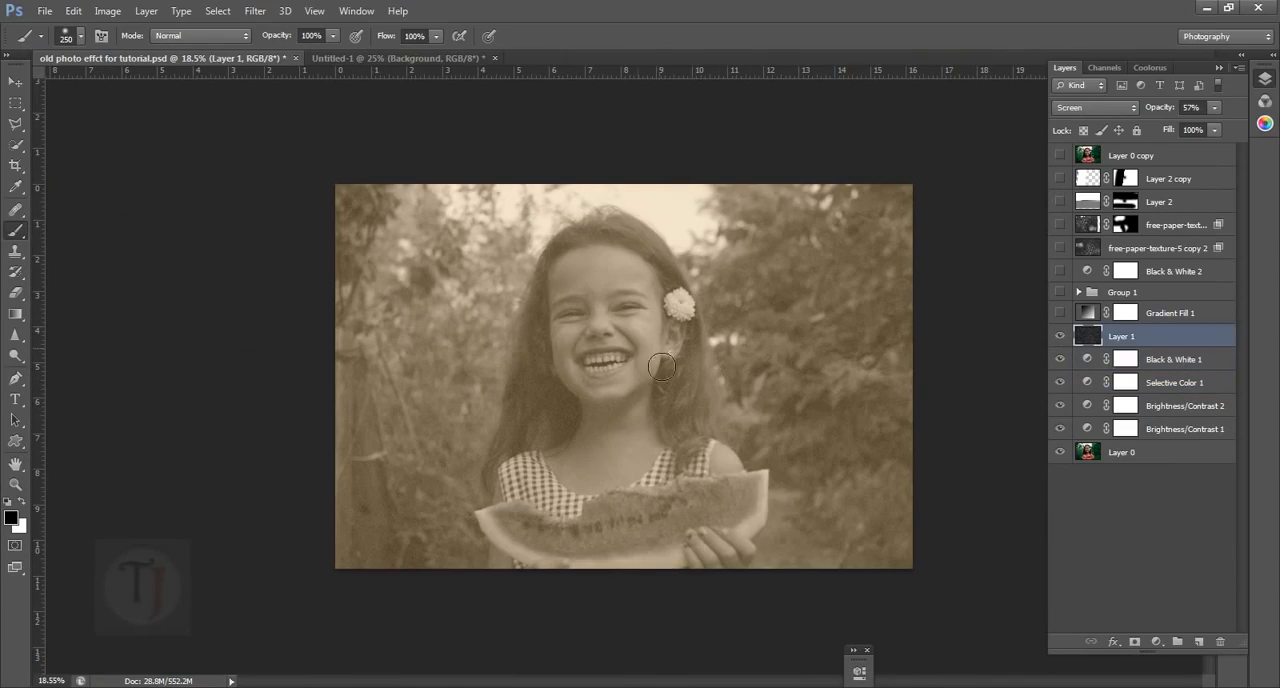
{"action": "left_click_drag", "start_coordinate": [607, 337], "coordinate": [647, 407]}
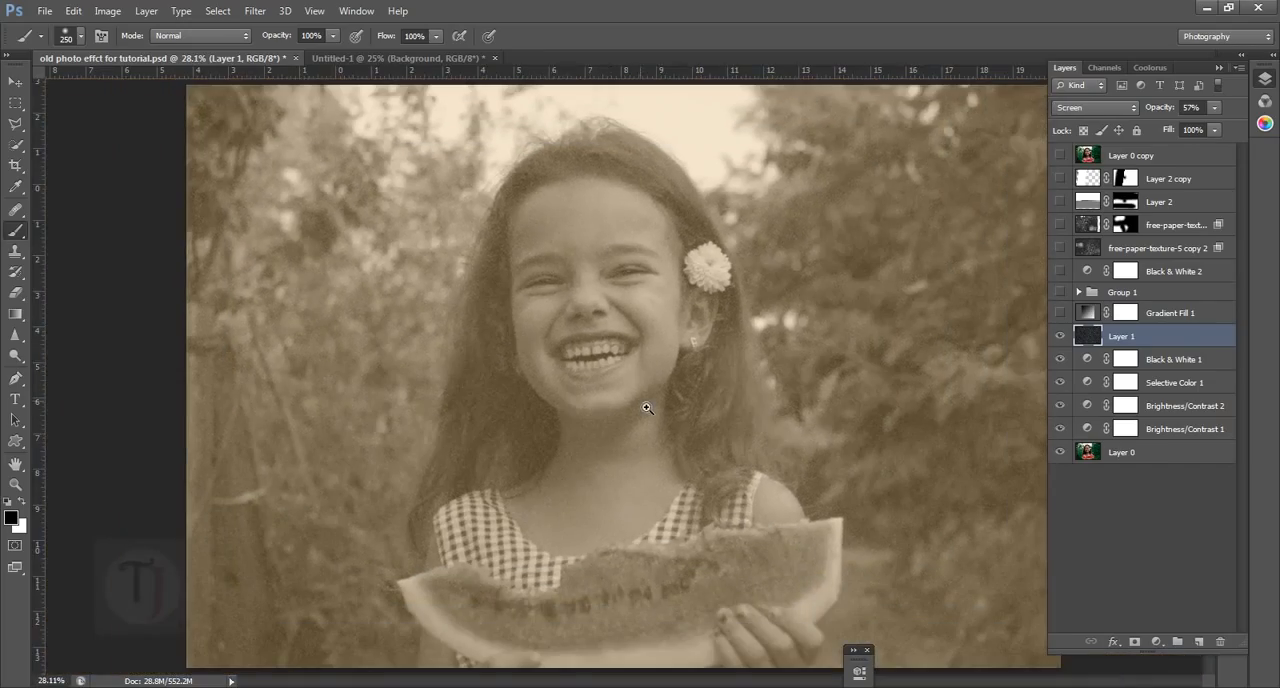
{"action": "left_click", "coordinate": [1060, 336]}
Add a new layer directly above Black & White 1 and fill it with black
{"action": "left_click", "coordinate": [1205, 362]}
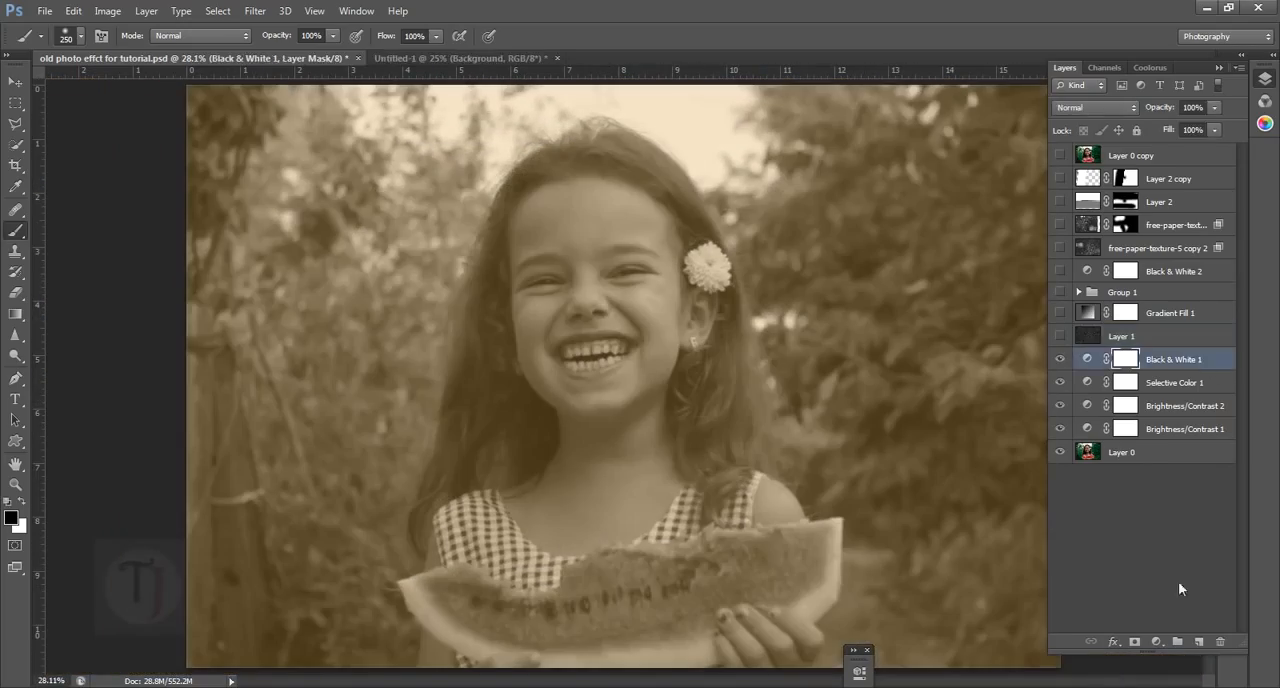
{"action": "left_click", "coordinate": [1200, 642]}
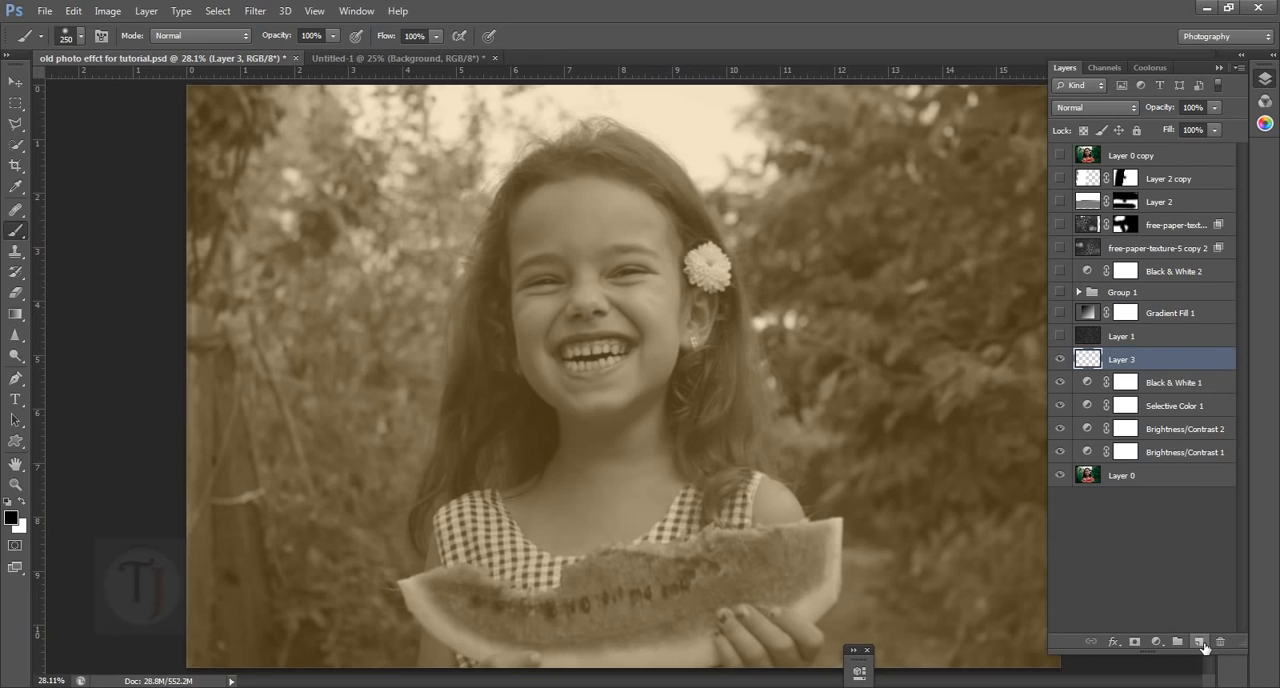
{"action": "key", "text": "alt+BackSpace"}
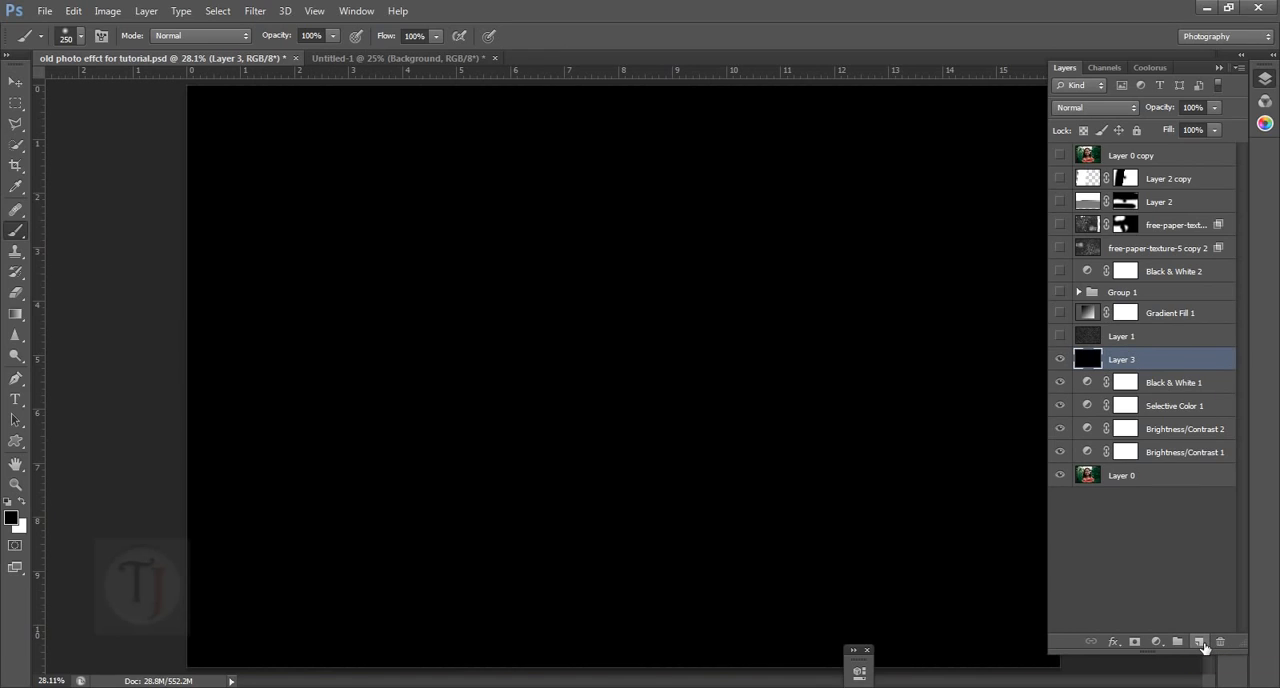
Apply Add Noise to the black layer with an amount of 65.97%, Gaussian distribution and Monochromatic enabled
{"action": "left_click", "coordinate": [258, 12]}
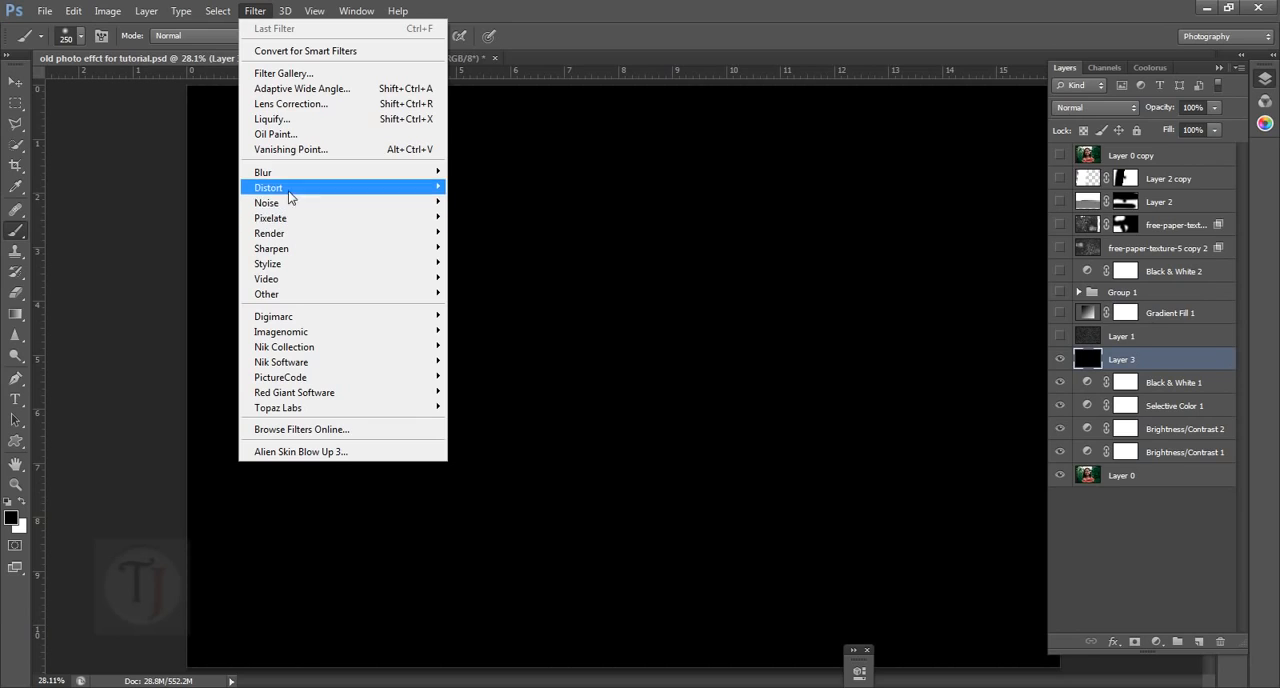
{"action": "mouse_move", "coordinate": [285, 203]}
{"action": "left_click", "coordinate": [478, 203]}
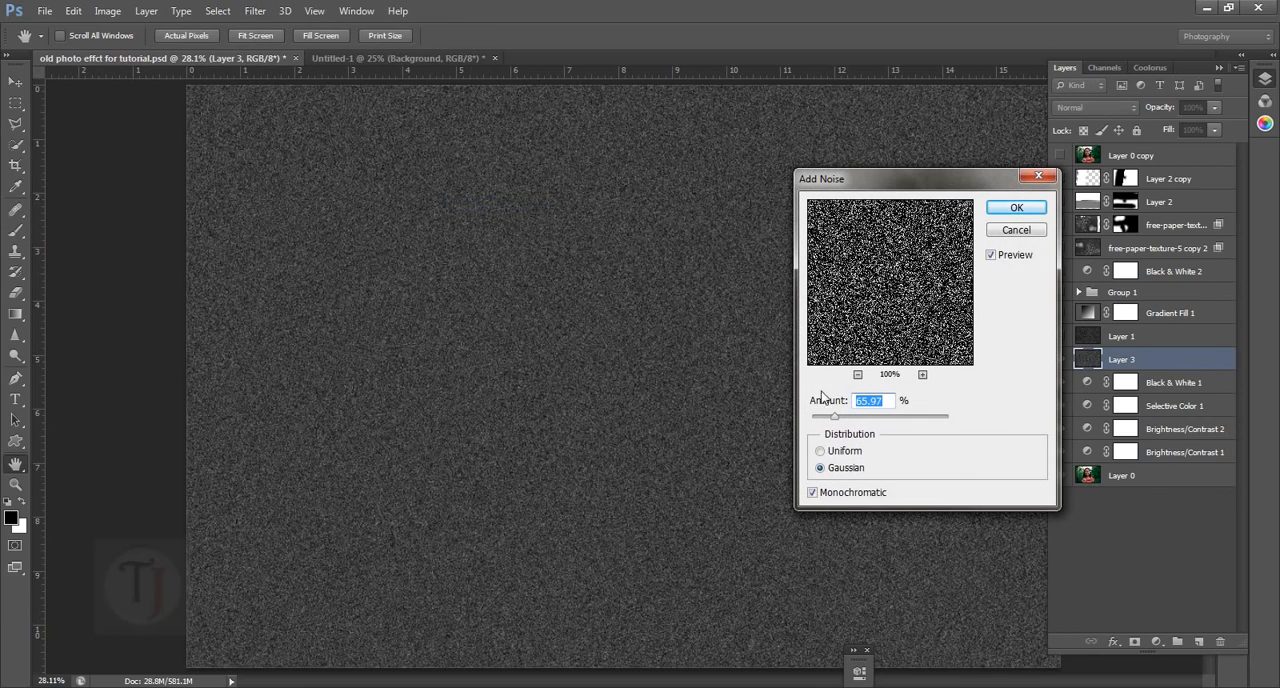
{"action": "left_click", "coordinate": [829, 452]}
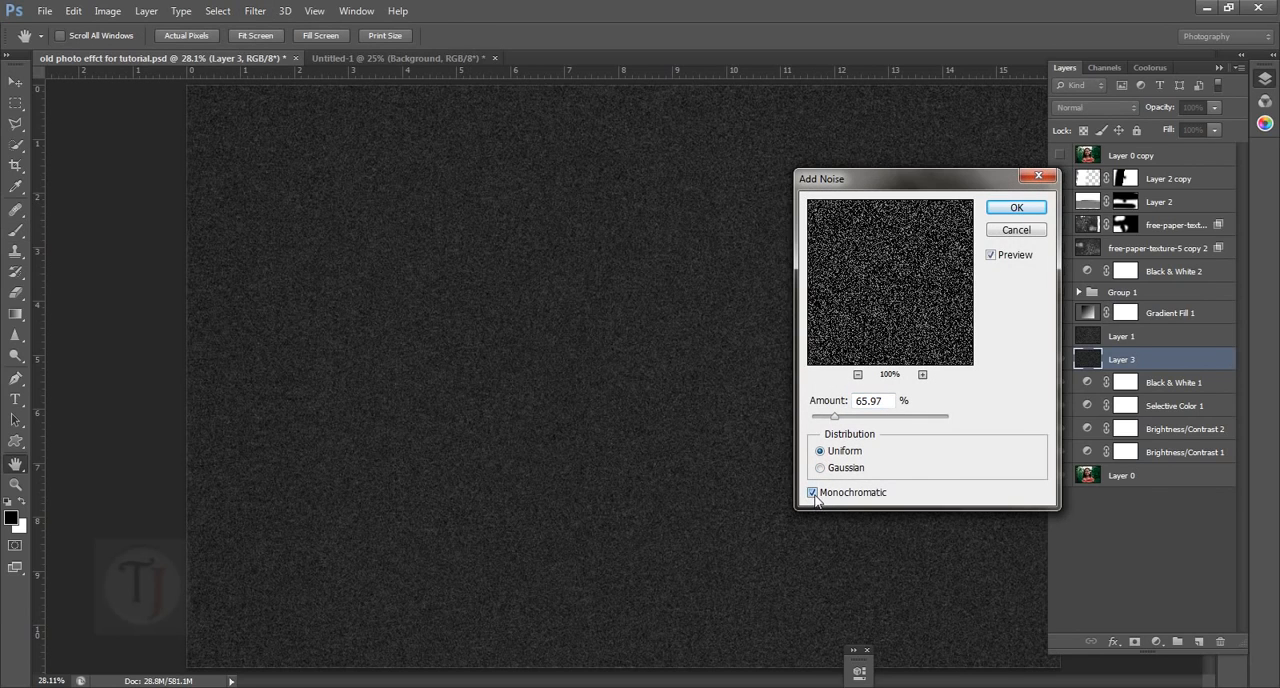
{"action": "left_click", "coordinate": [814, 494]}
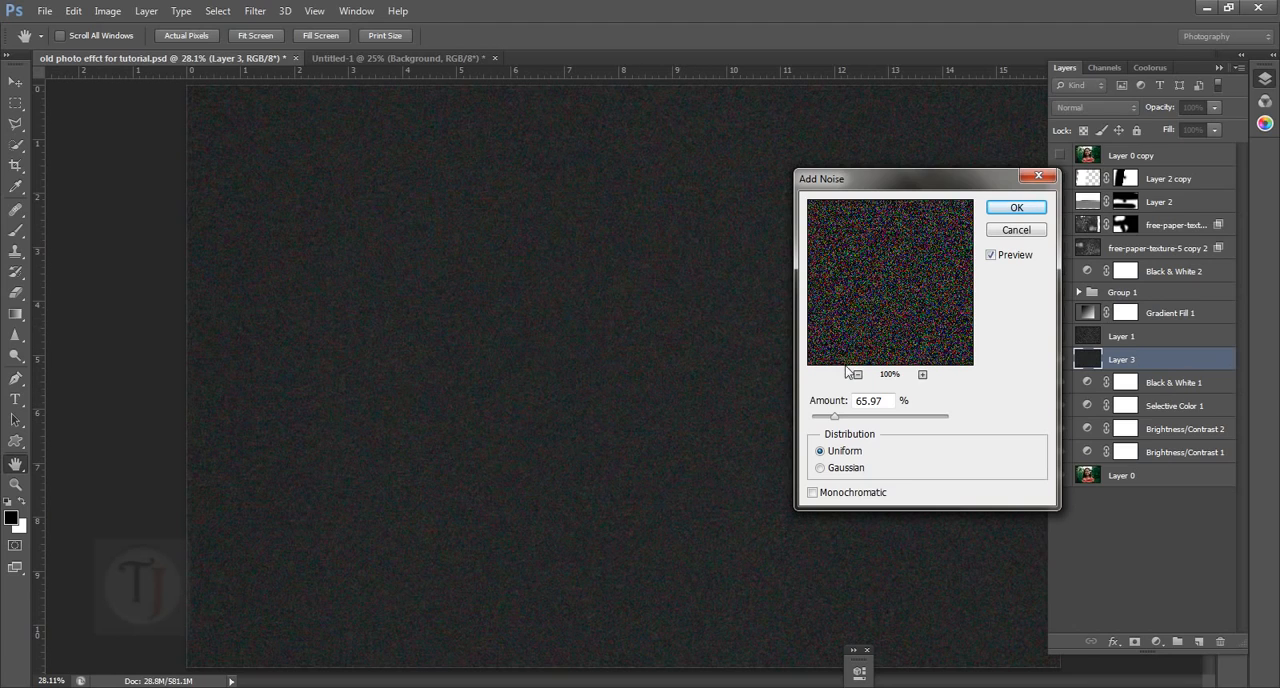
{"action": "left_click_drag", "start_coordinate": [883, 277], "coordinate": [893, 270]}
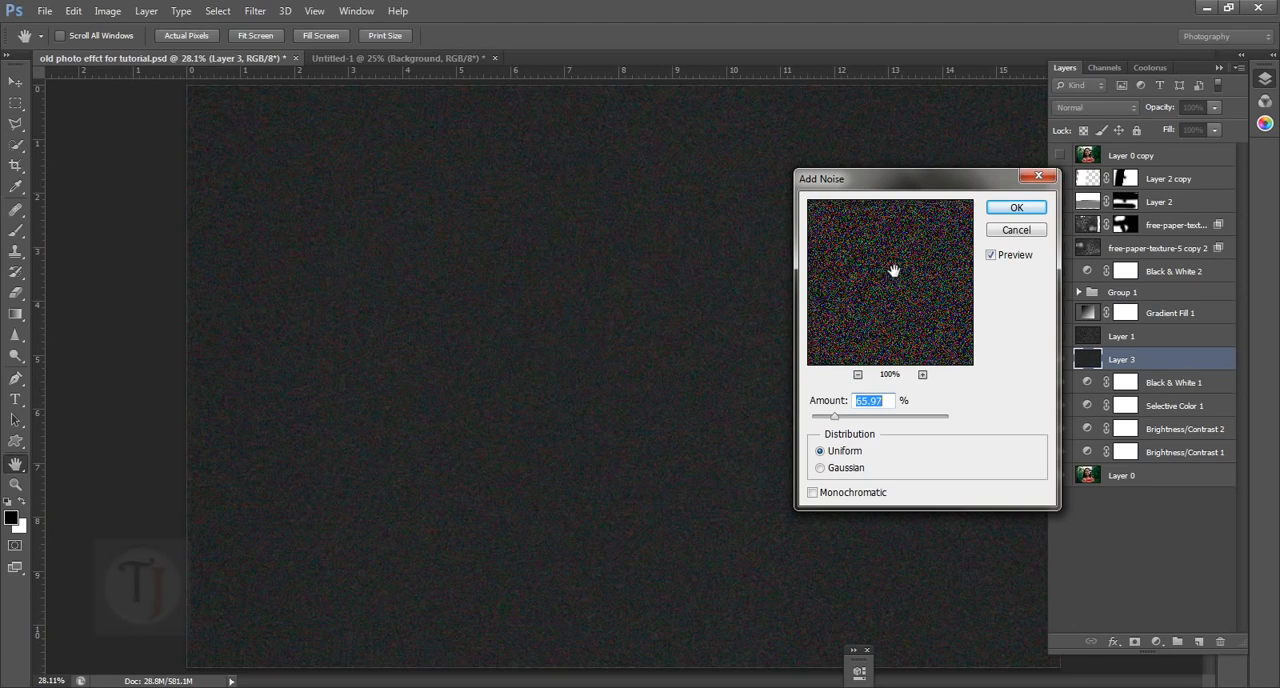
{"action": "left_click", "coordinate": [821, 471]}
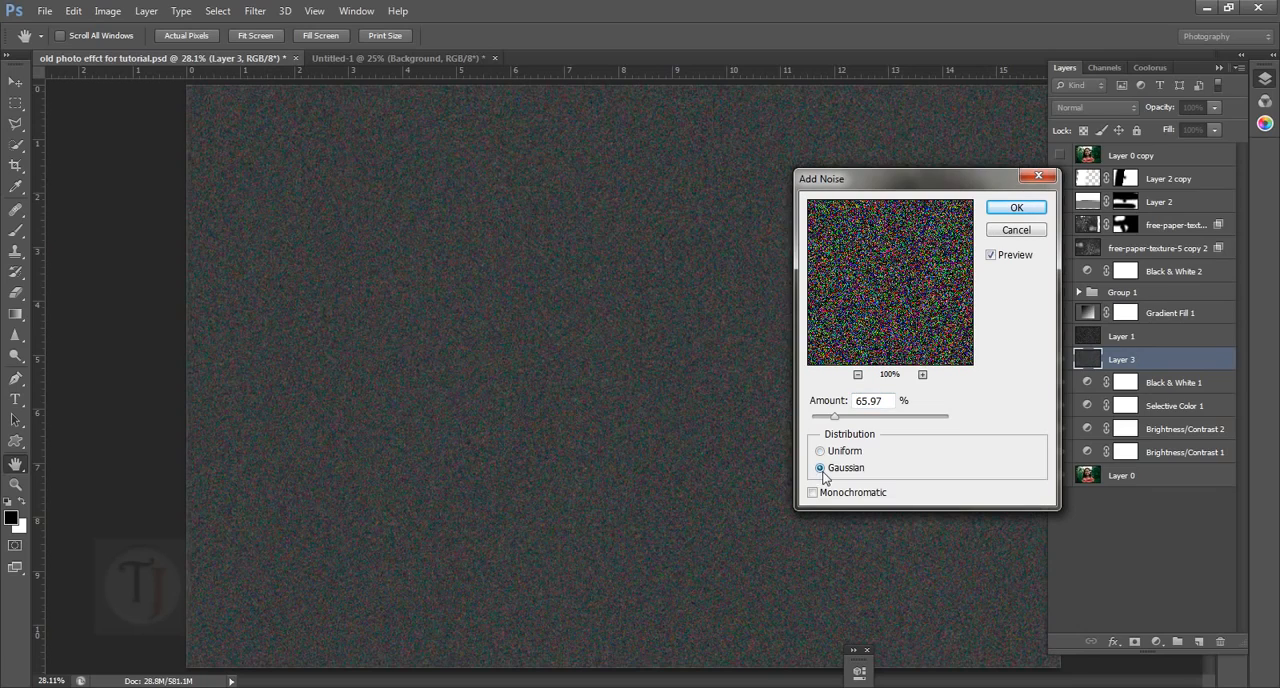
{"action": "left_click", "coordinate": [813, 493]}
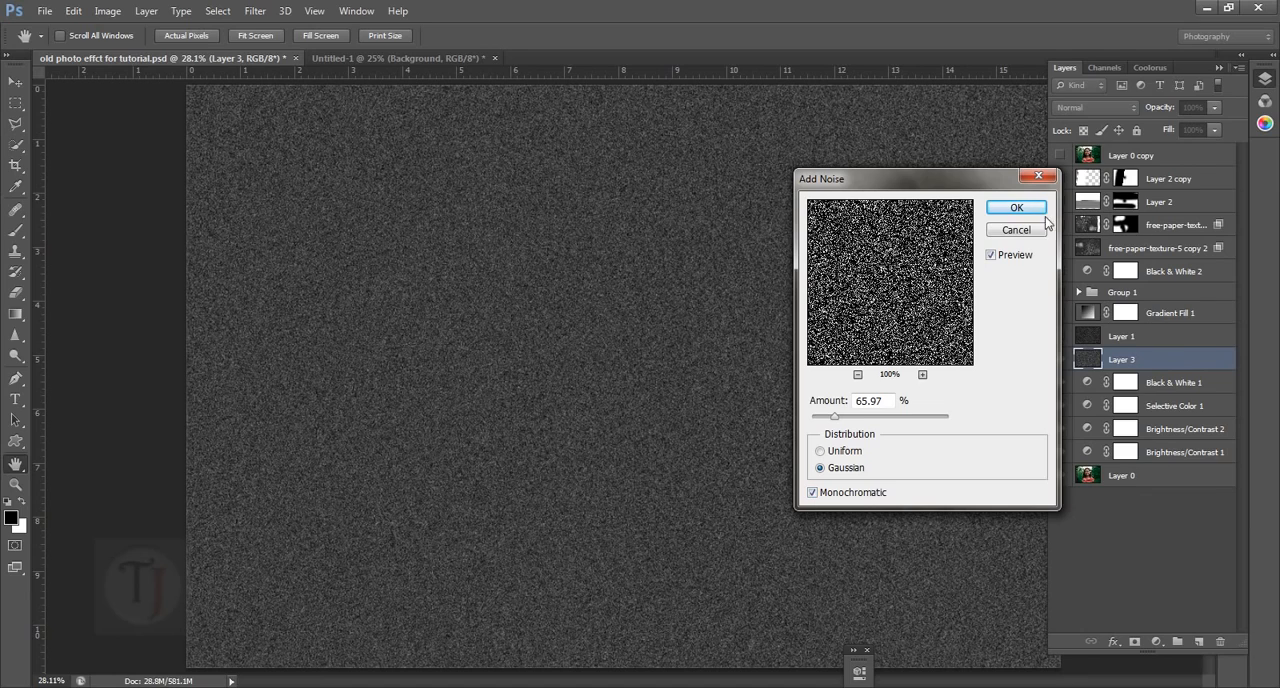
{"action": "left_click", "coordinate": [1016, 208]}
Set the noise layer's blend mode to Screen and its opacity to 69%
{"action": "key", "text": "b"}
{"action": "left_click", "coordinate": [1113, 108]}
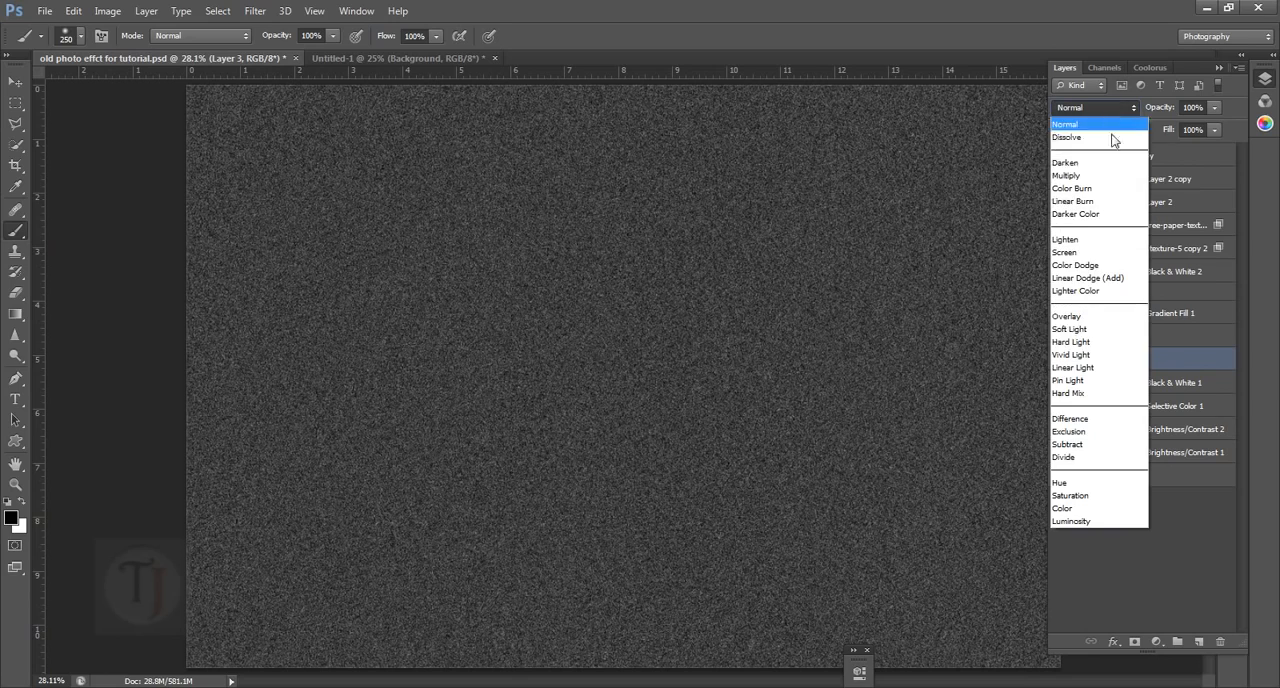
{"action": "left_click", "coordinate": [1096, 252]}
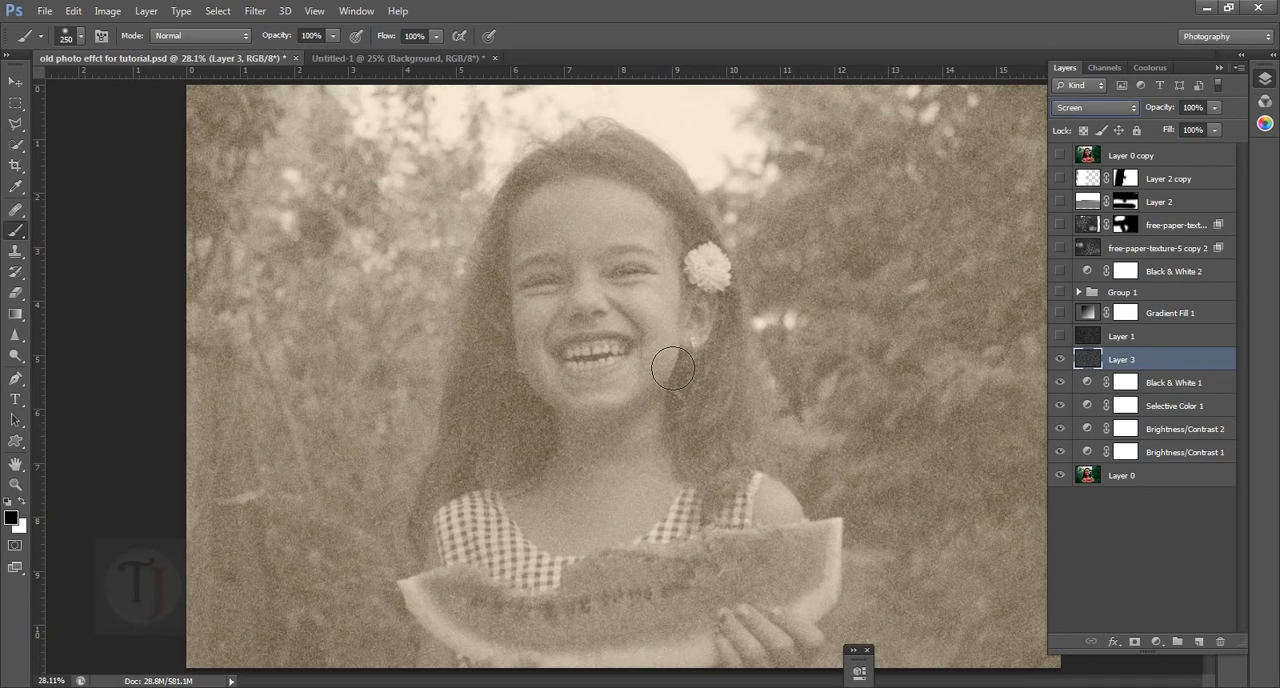
{"action": "left_click", "coordinate": [1061, 359]}
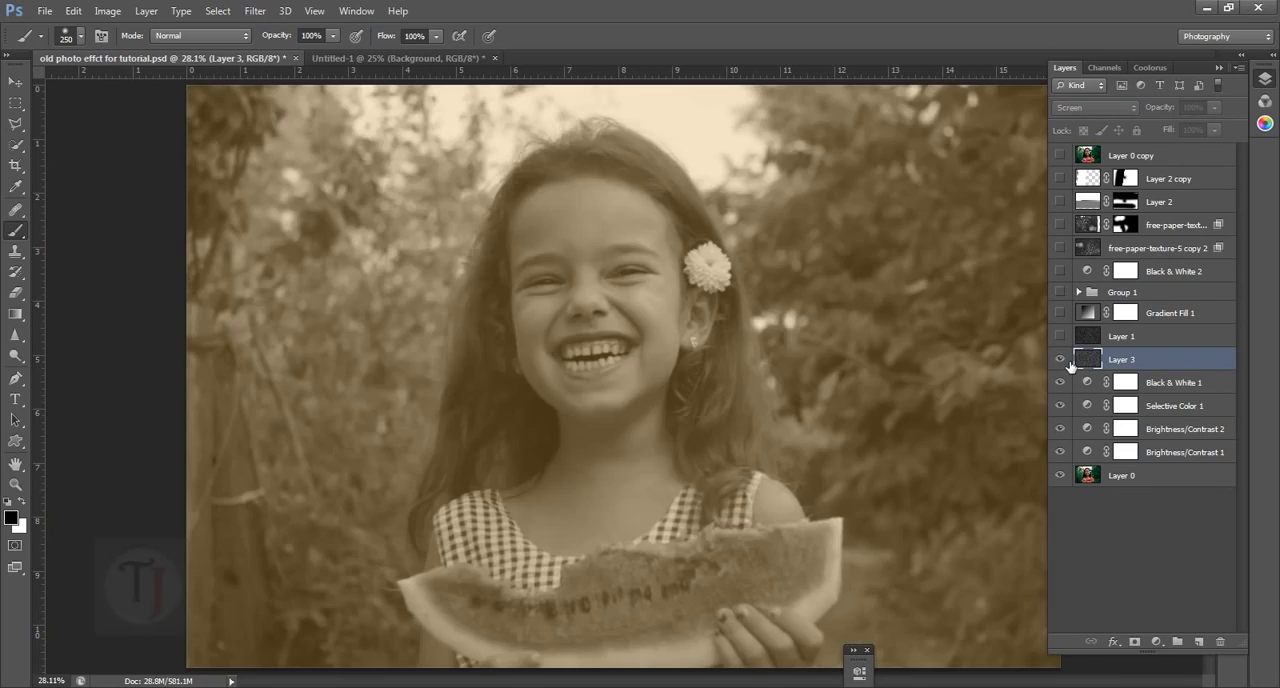
{"action": "left_click", "coordinate": [1061, 359]}
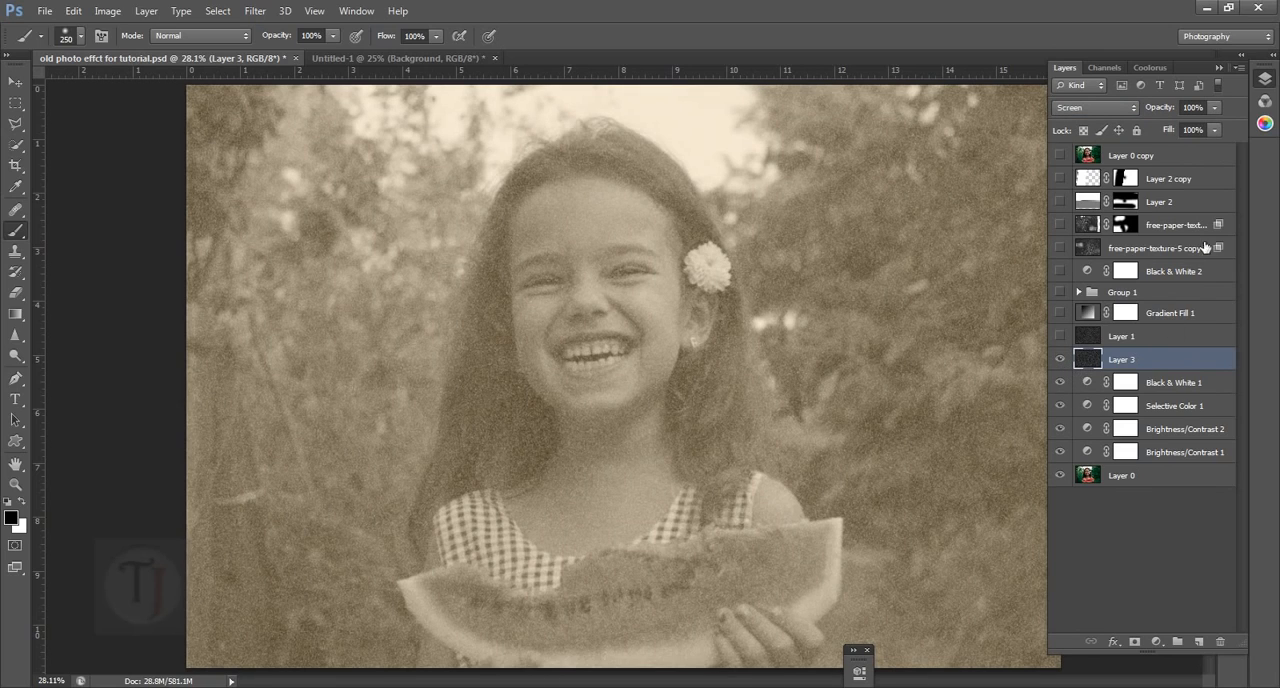
{"action": "left_click_drag", "start_coordinate": [1175, 110], "coordinate": [1149, 113]}
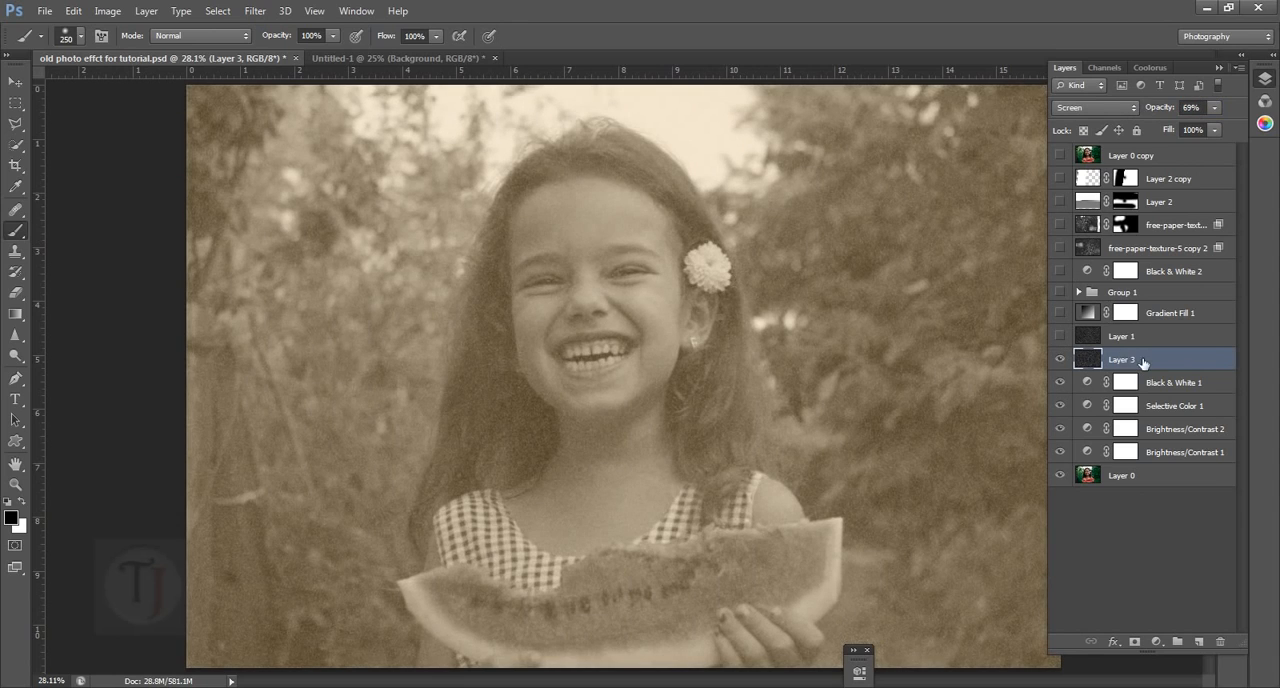
Delete the old noise layer, Layer 1, and compare the photo with Layer 3 hidden and shown
{"action": "left_click", "coordinate": [1160, 343]}
{"action": "key", "text": "Delete"}
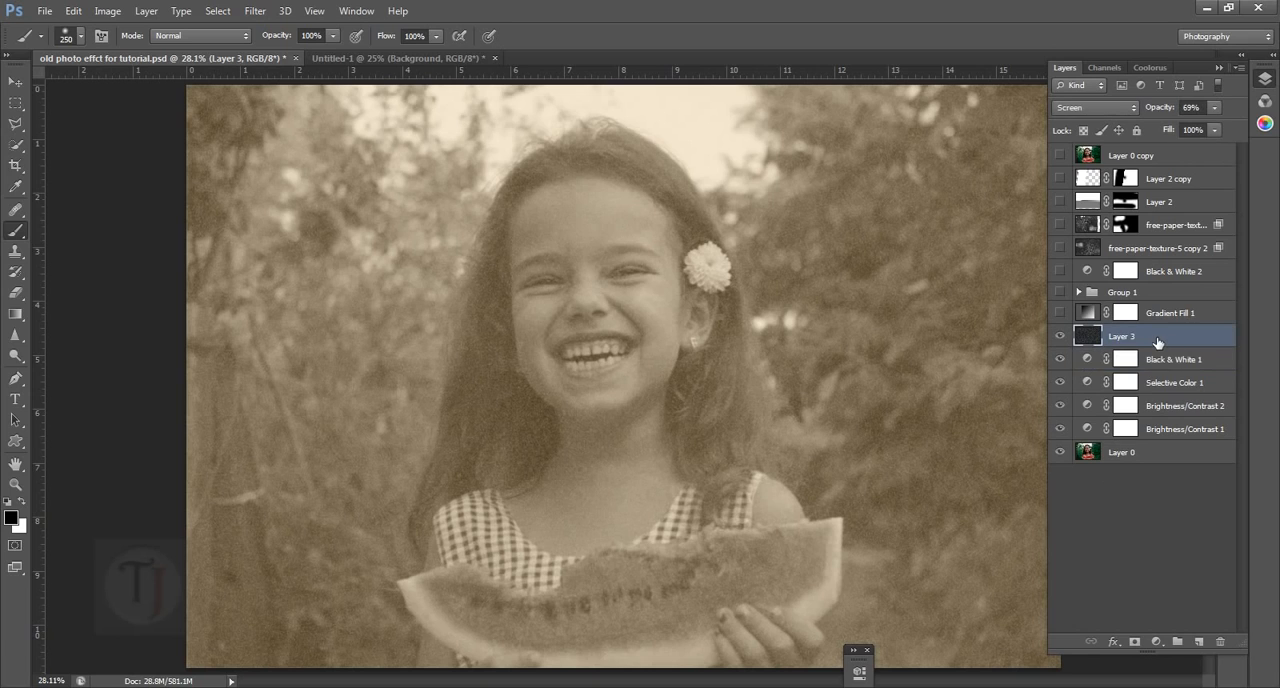
{"action": "left_click", "coordinate": [1060, 336]}
{"action": "left_click", "coordinate": [1060, 336]}
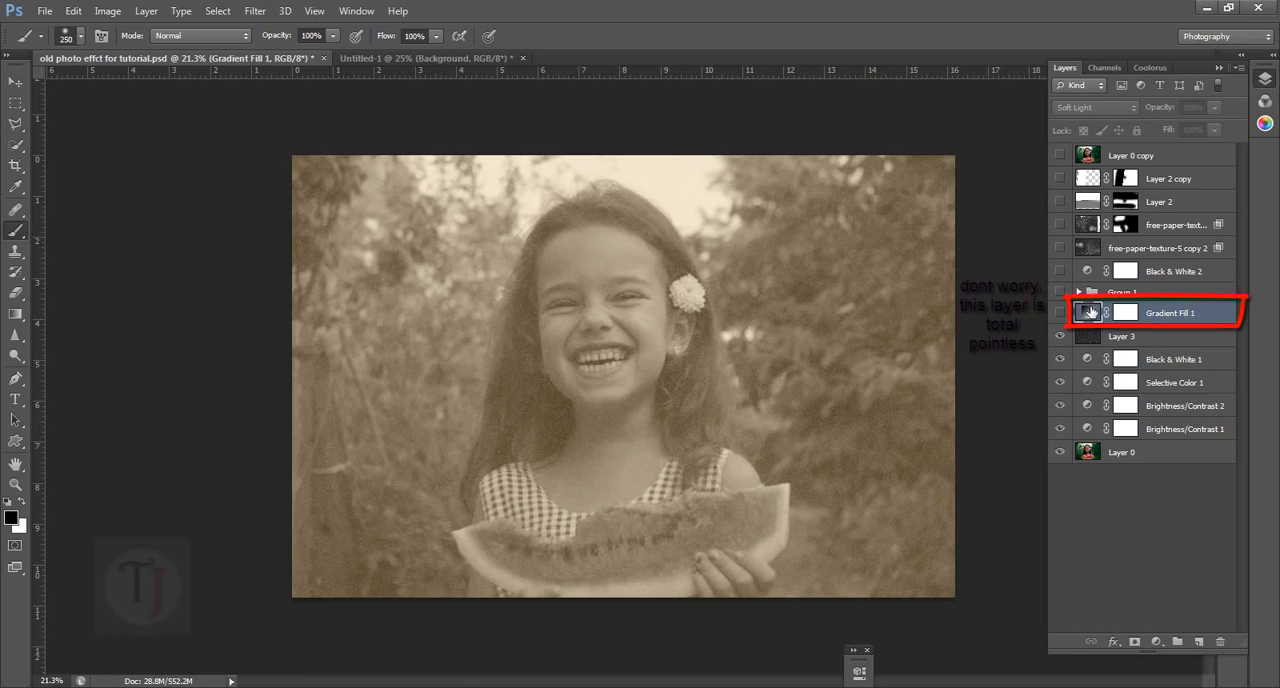
Expand Group 1, select its middle stained-paper layer, and make the group visible
{"action": "left_click", "coordinate": [1078, 291]}
{"action": "left_click", "coordinate": [1106, 338]}
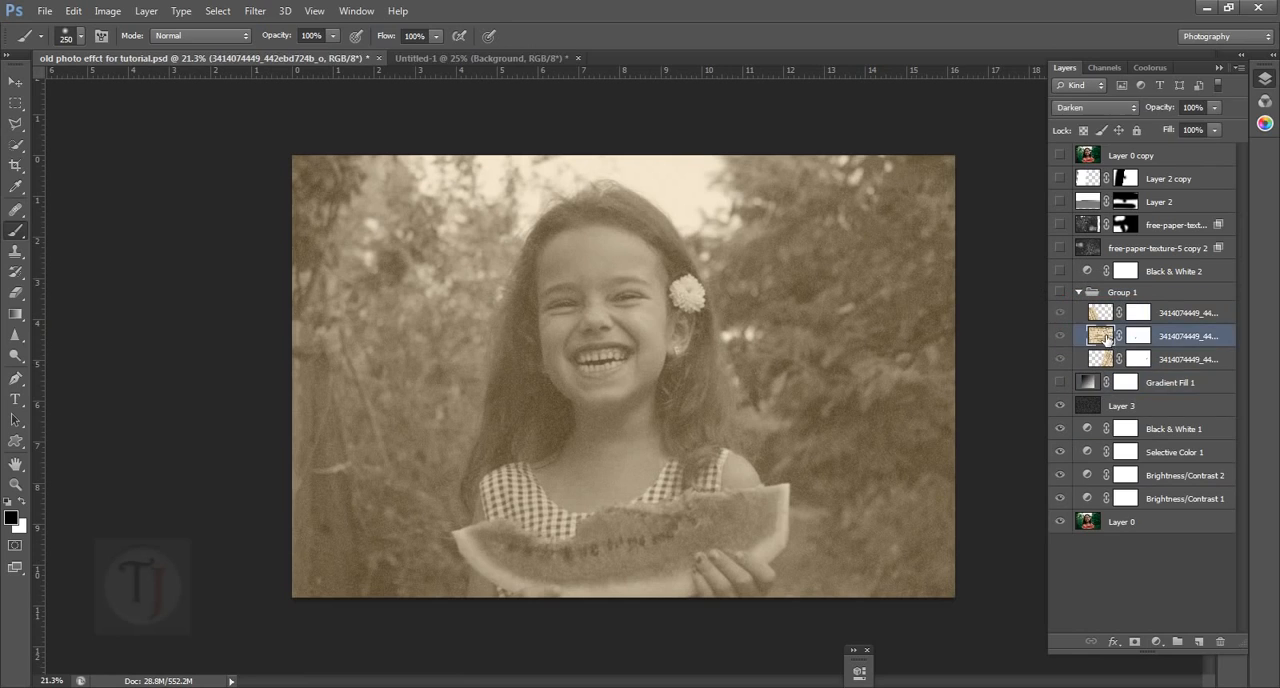
{"action": "left_click", "coordinate": [1060, 291]}
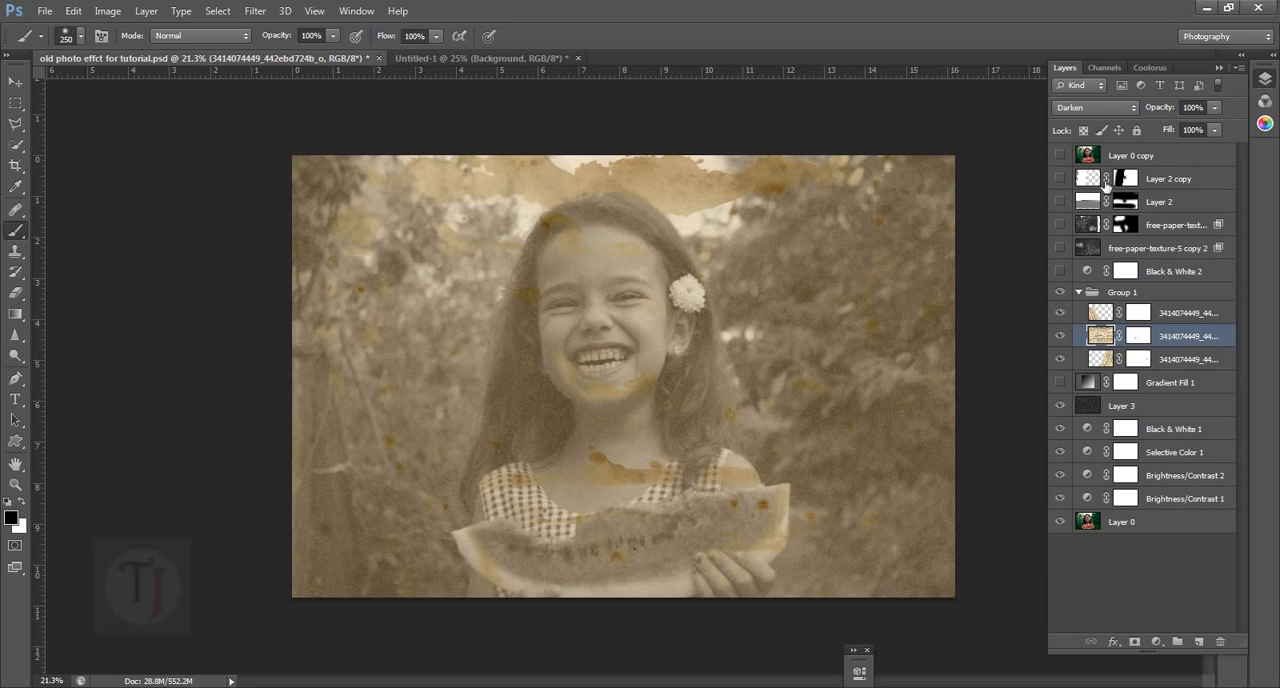
Set the middle stained-paper layer's blend mode to Normal and examine the texture by hiding and showing it
{"action": "left_click", "coordinate": [1098, 107]}
{"action": "left_click", "coordinate": [1096, 126]}
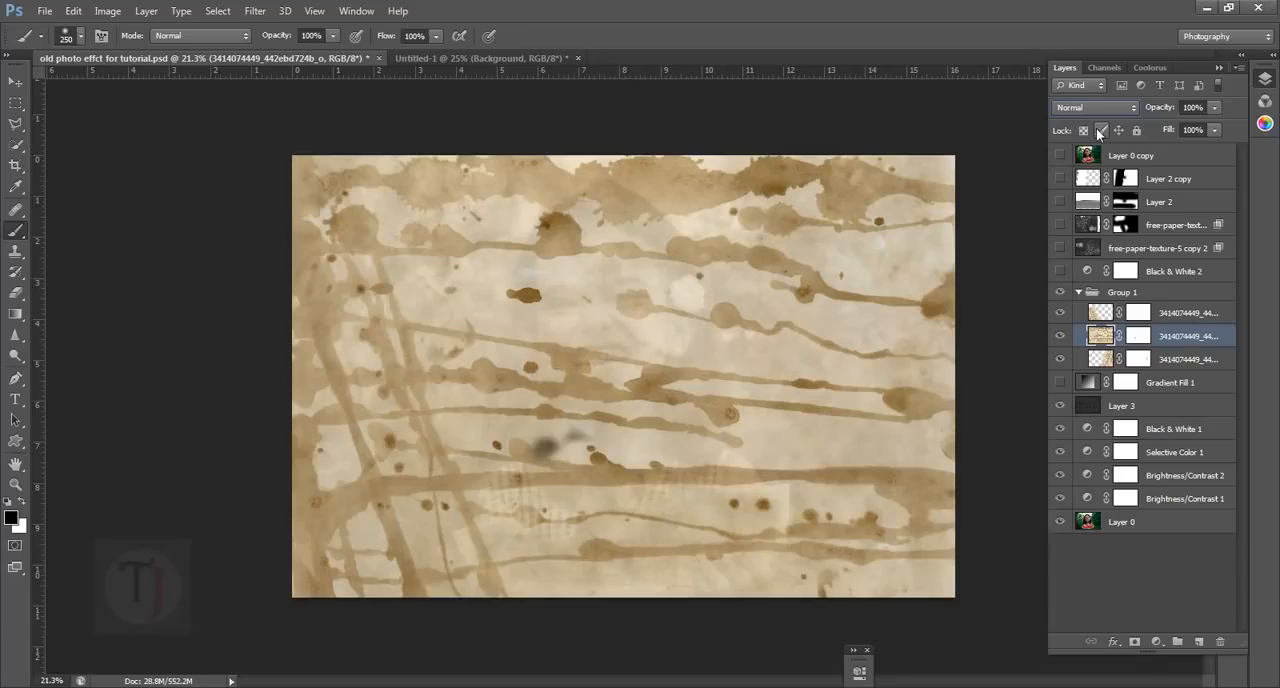
{"action": "left_click", "coordinate": [1062, 337]}
{"action": "left_click", "coordinate": [1062, 337]}
{"action": "left_click", "coordinate": [44, 11]}
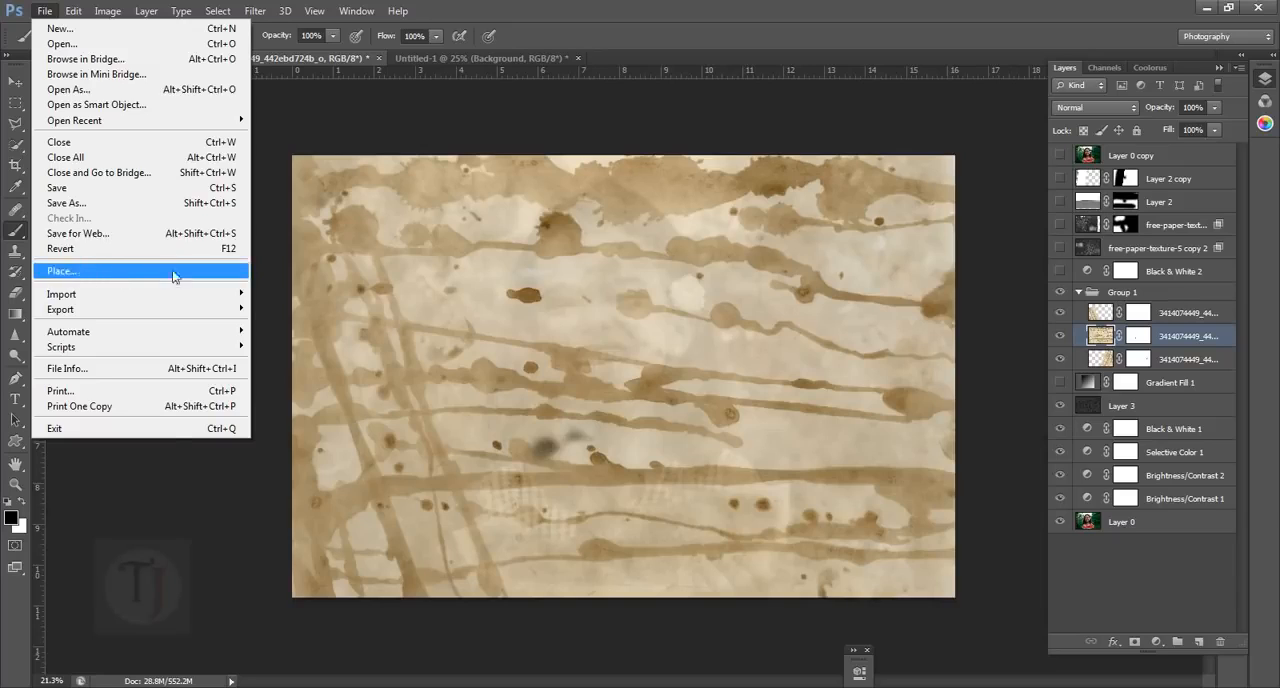
{"action": "left_click", "coordinate": [826, 414]}
{"action": "left_click", "coordinate": [1063, 340]}
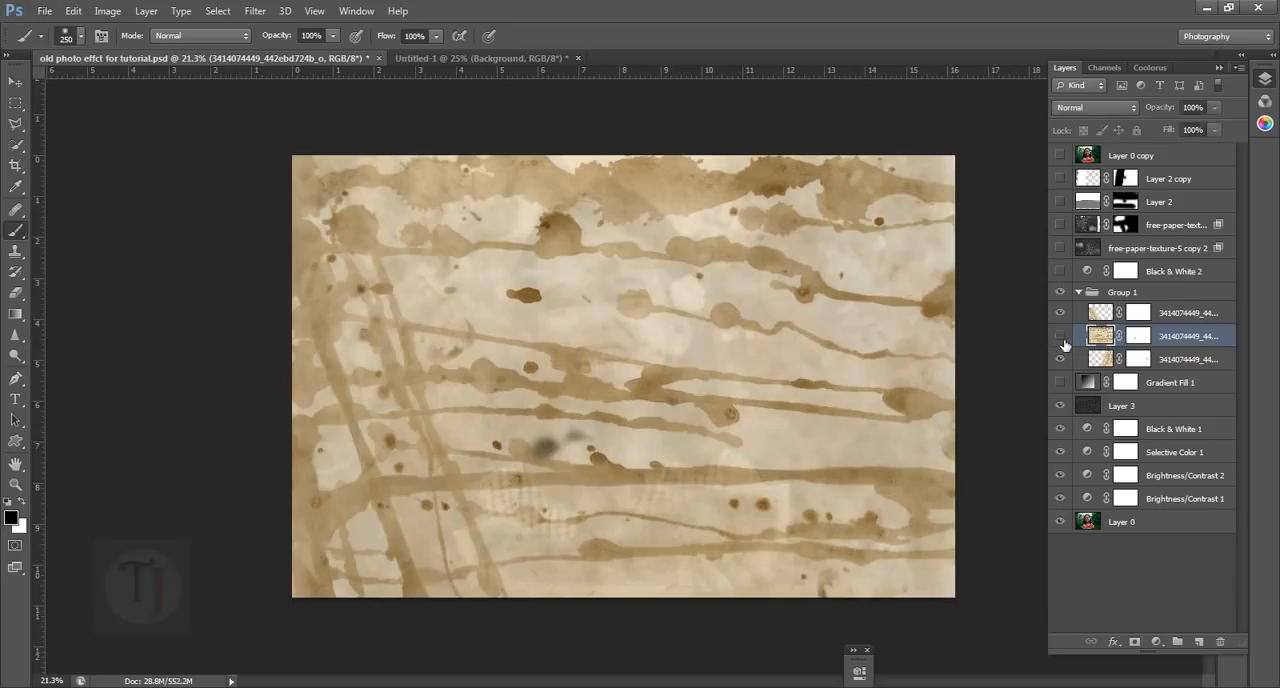
{"action": "left_click", "coordinate": [1061, 337]}
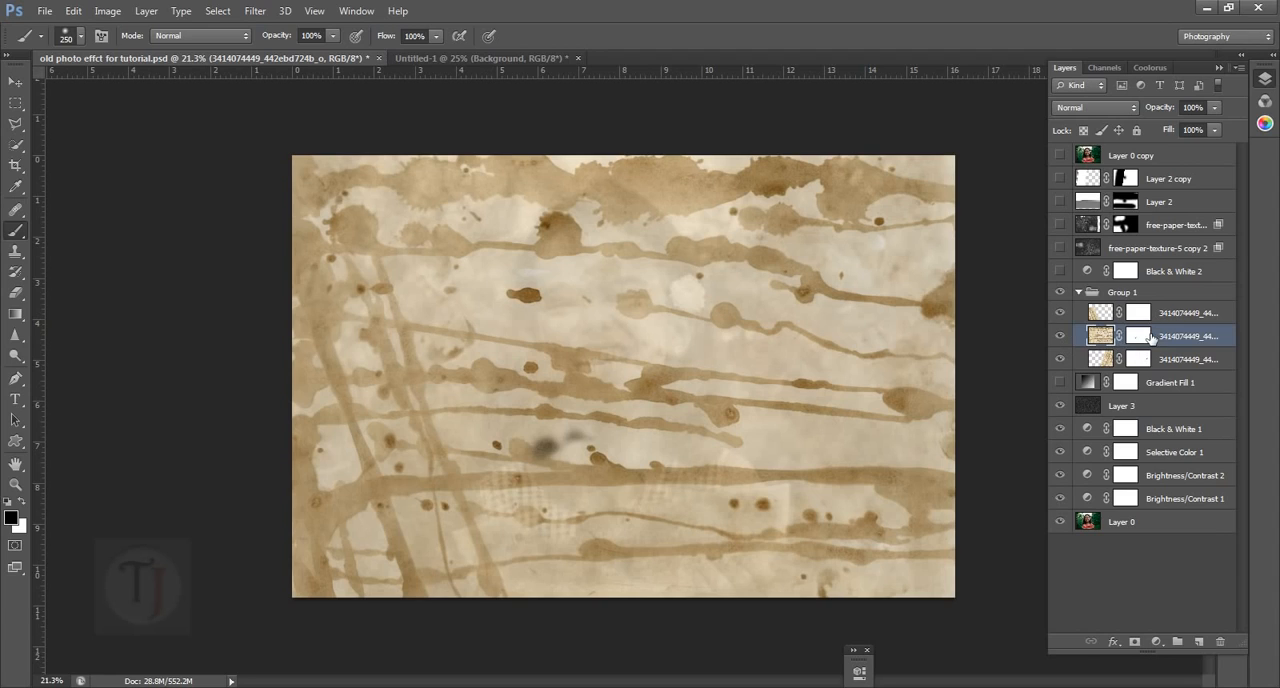
Delete the layer mask from the middle stained-paper layer in Group 1
{"action": "left_click", "coordinate": [1139, 337]}
{"action": "right_click", "coordinate": [1148, 341]}
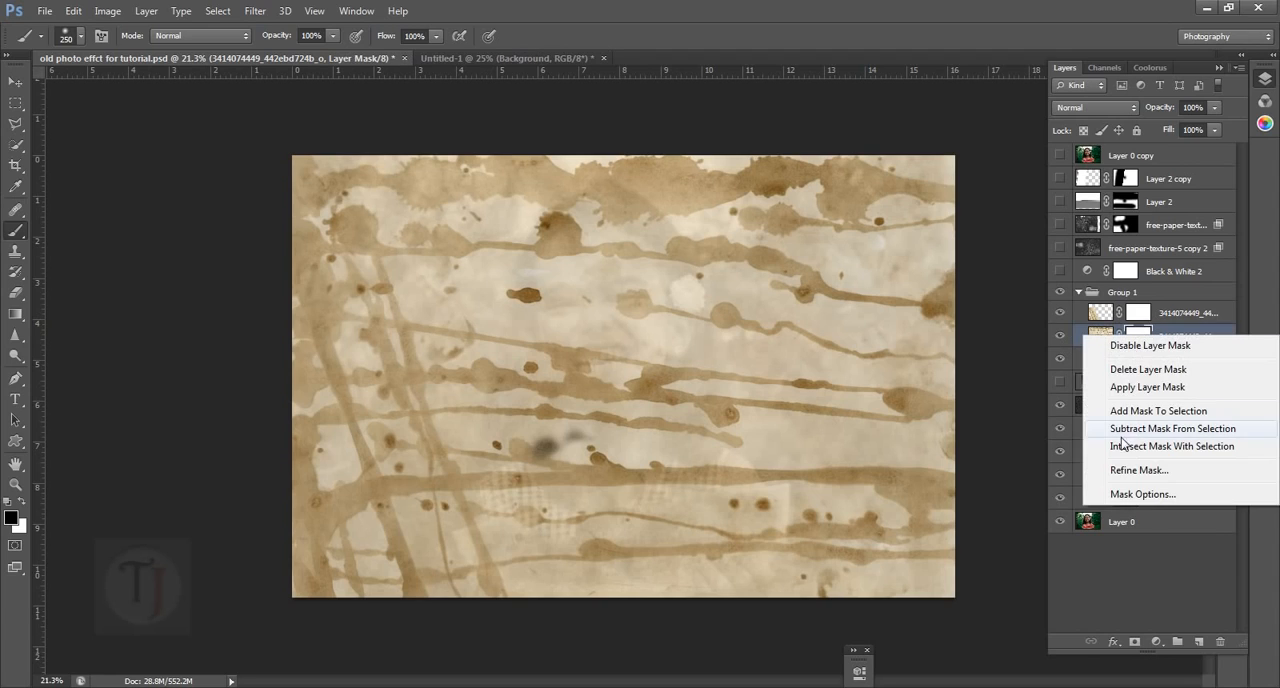
{"action": "left_click", "coordinate": [1123, 370]}
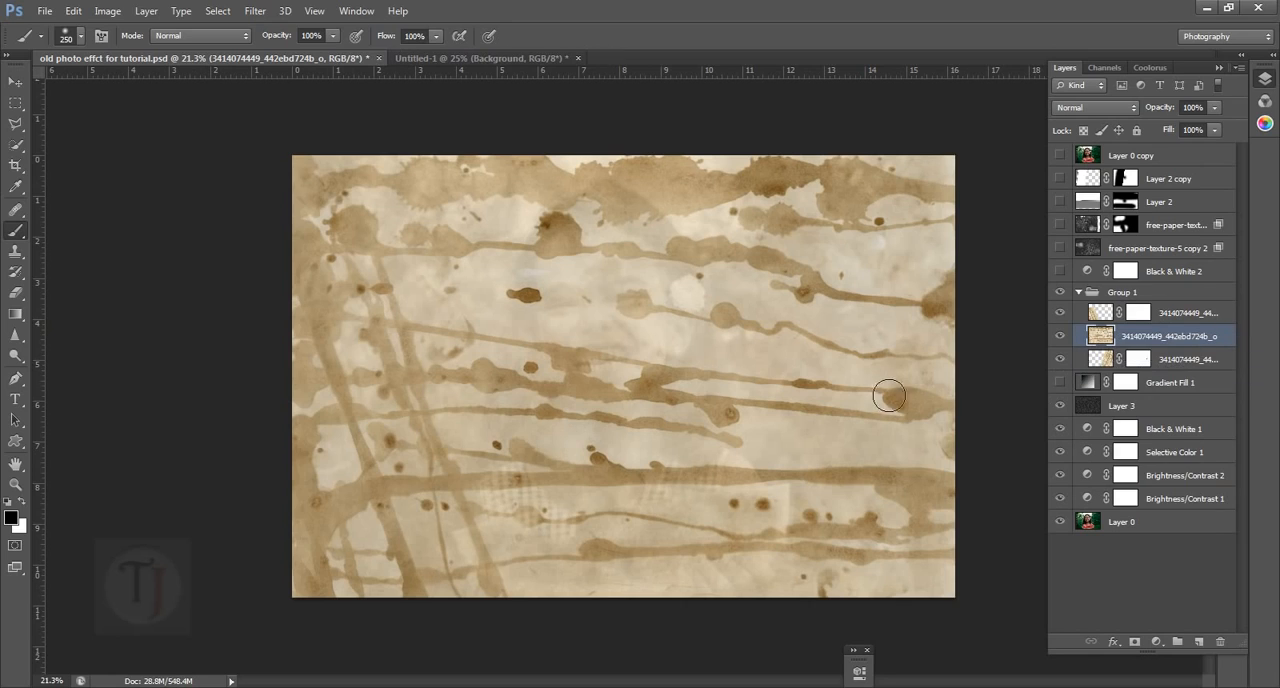
Hide the other two stained-paper layers in Group 1, leaving only the middle one shown and selected
{"action": "left_click", "coordinate": [1193, 366]}
{"action": "left_click", "coordinate": [1060, 358]}
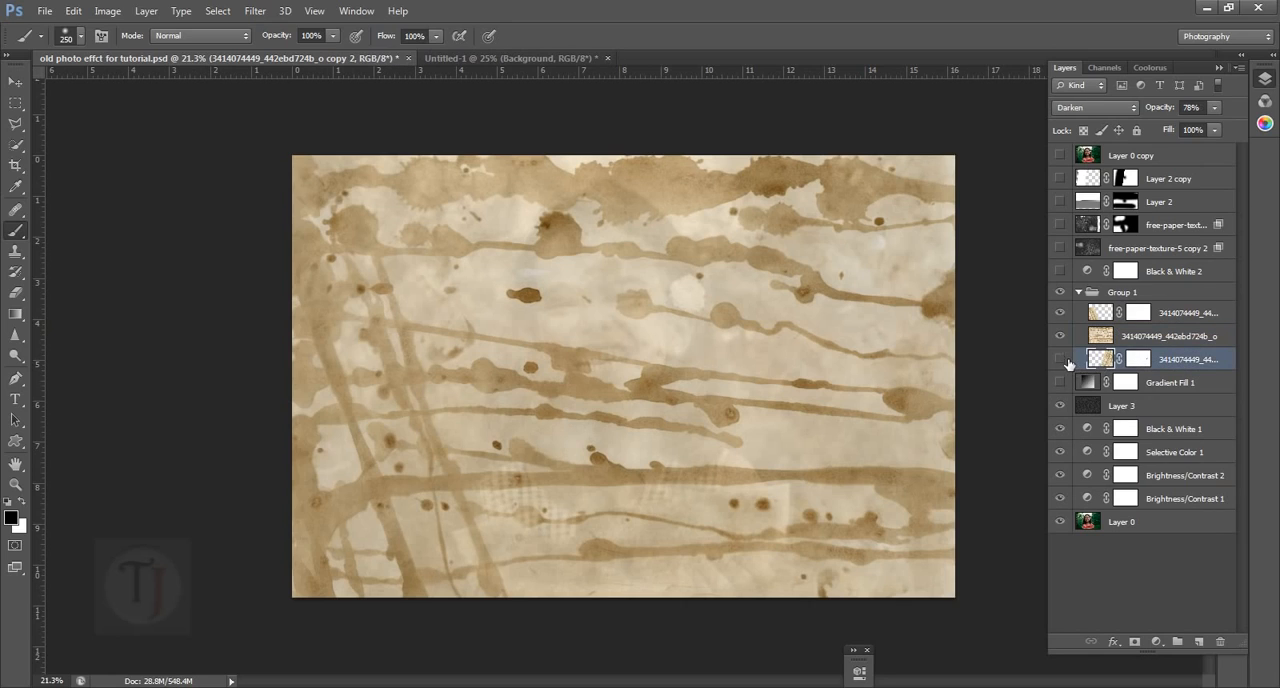
{"action": "left_click", "coordinate": [1060, 312]}
{"action": "left_click", "coordinate": [1120, 342]}
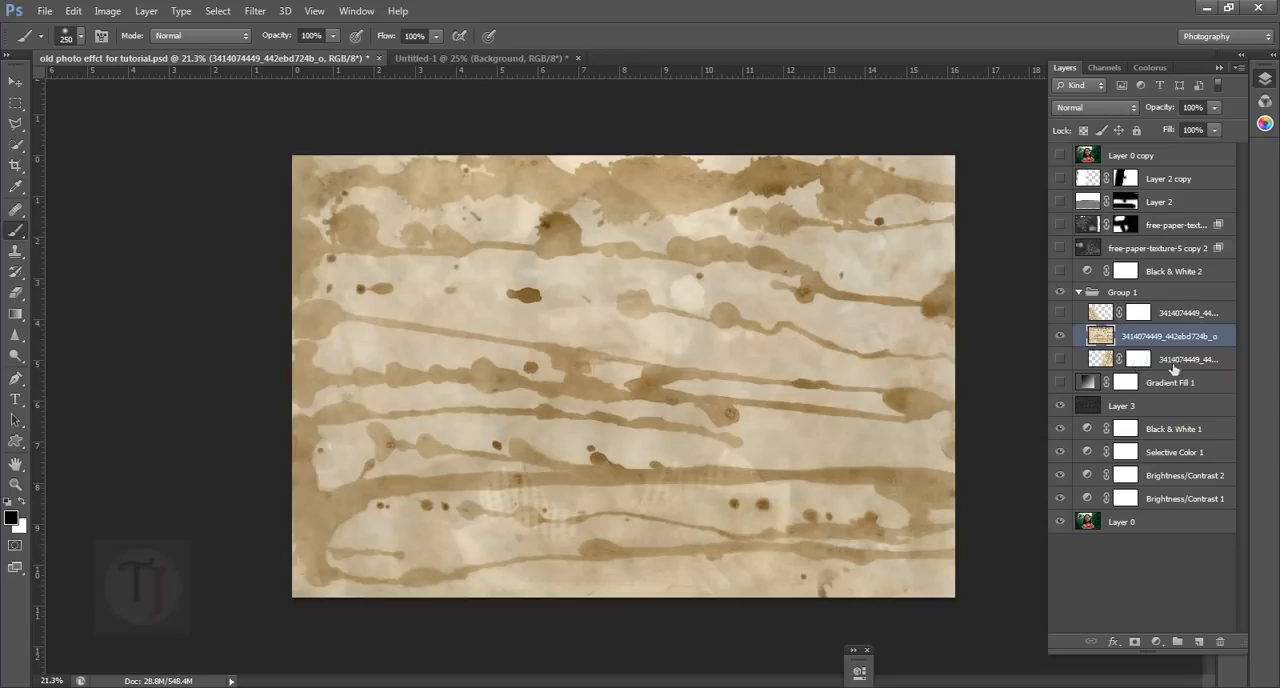
Set the blend mode of the unmasked stained-paper layer in Group 1 to Darken
{"action": "left_click", "coordinate": [1162, 318]}
{"action": "left_click", "coordinate": [1151, 344]}
{"action": "left_click", "coordinate": [1125, 298]}
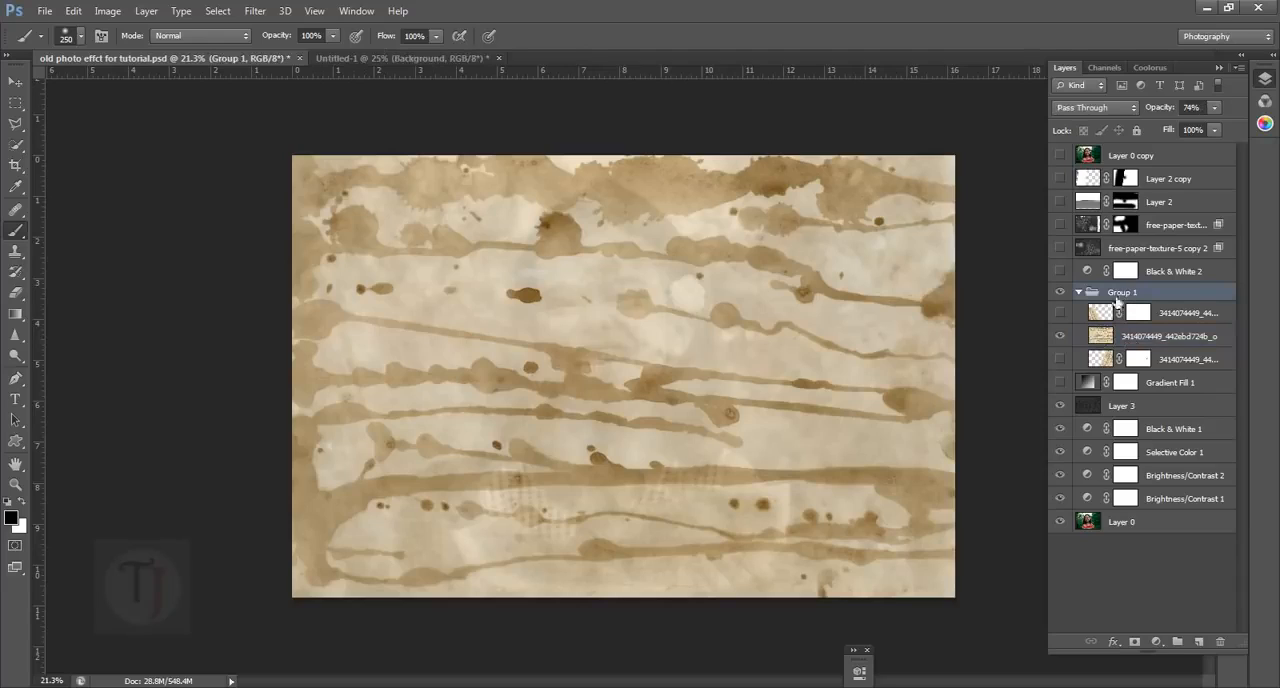
{"action": "left_click", "coordinate": [1139, 345]}
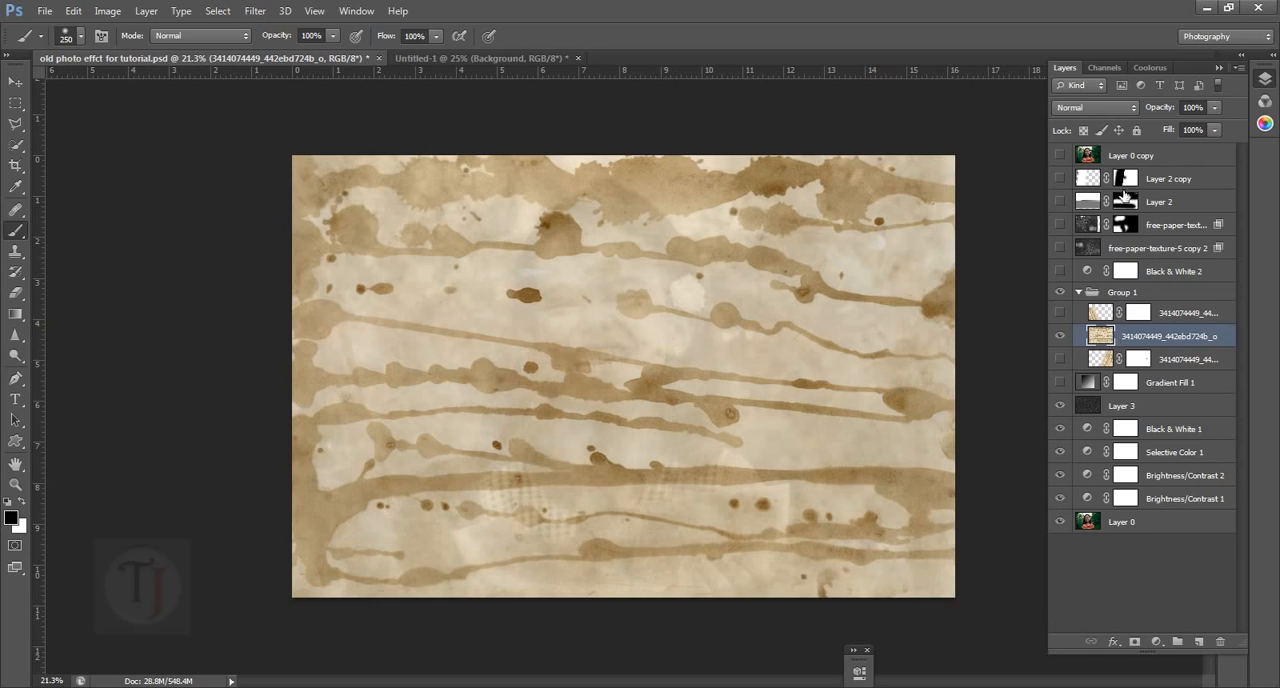
{"action": "left_click", "coordinate": [1097, 104]}
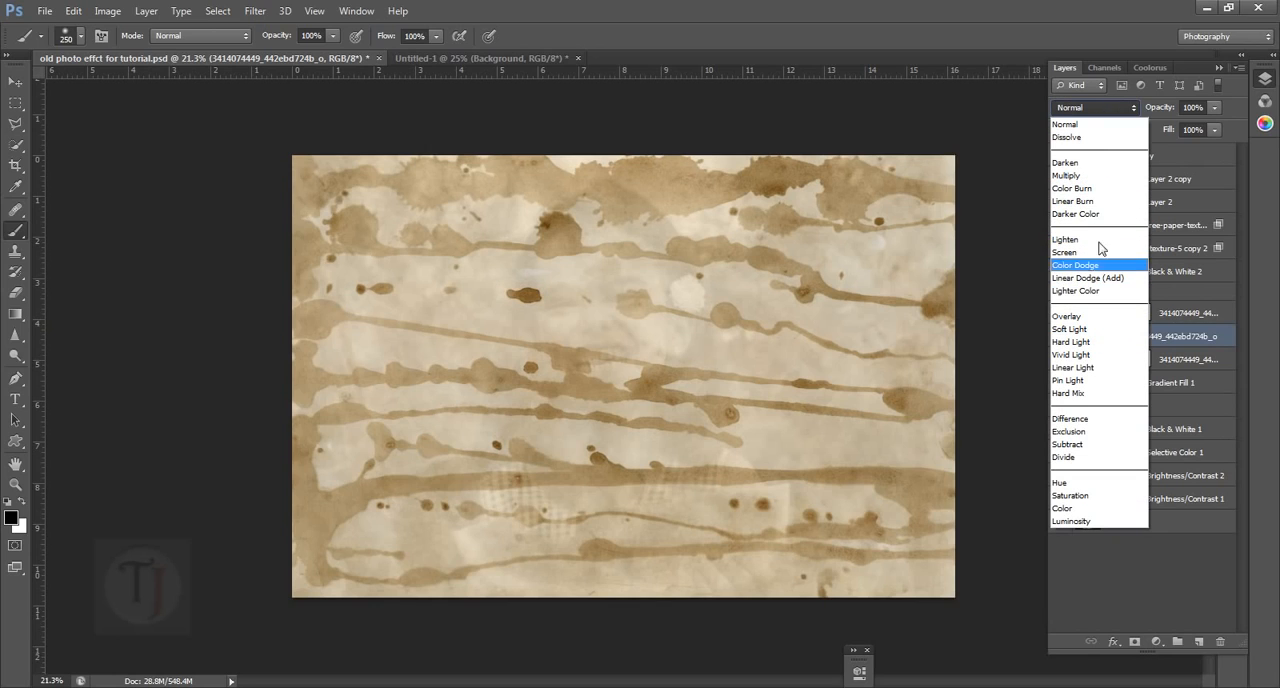
{"action": "left_click", "coordinate": [1094, 162]}
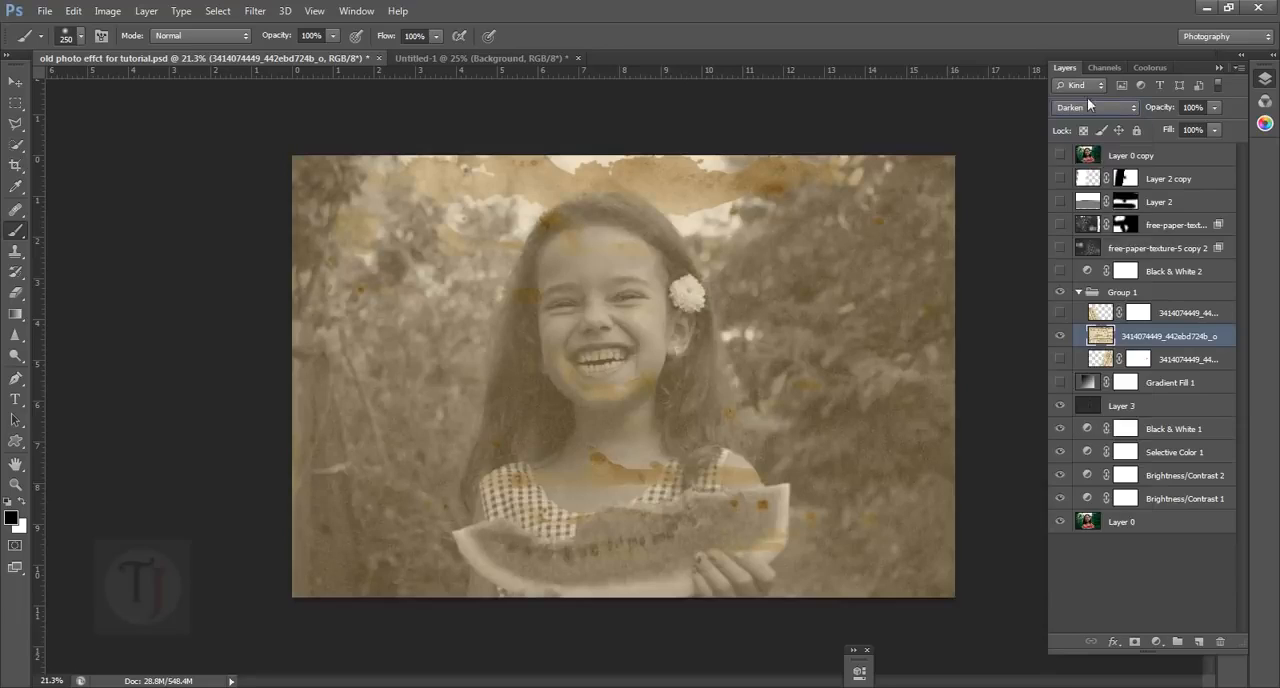
Add a layer mask to the middle stained-paper layer and paint black on it to clear the stains around the girl's chin and mouth
{"action": "left_click", "coordinate": [1065, 341]}
{"action": "left_click", "coordinate": [1065, 341]}
{"action": "scroll", "coordinate": [589, 393], "scroll_direction": "up", "scroll_amount": 4}
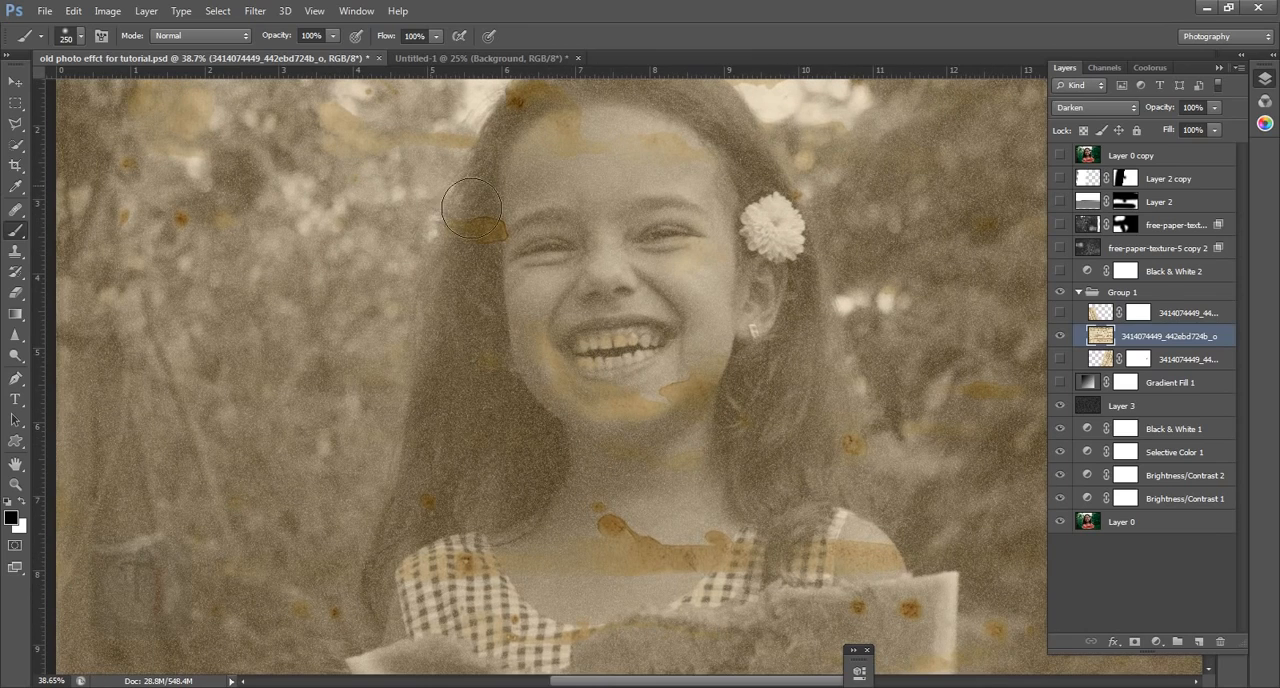
{"action": "scroll", "coordinate": [471, 211], "scroll_direction": "down", "scroll_amount": 4}
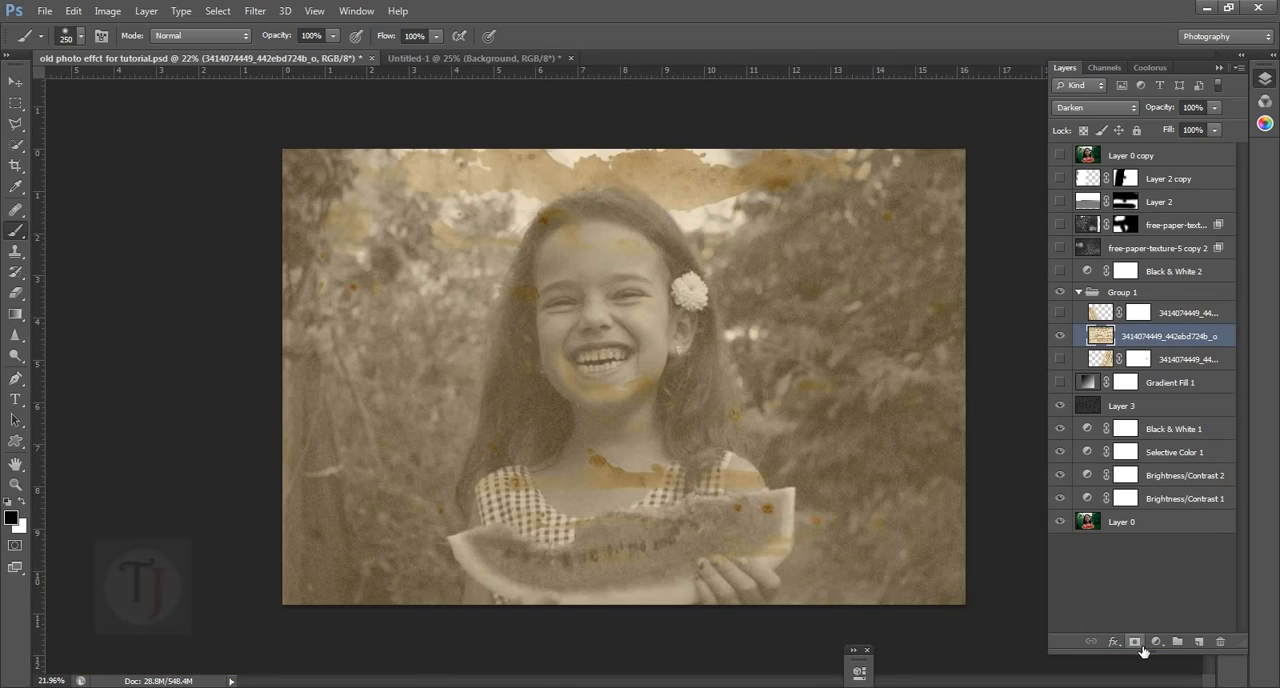
{"action": "left_click", "coordinate": [1140, 645]}
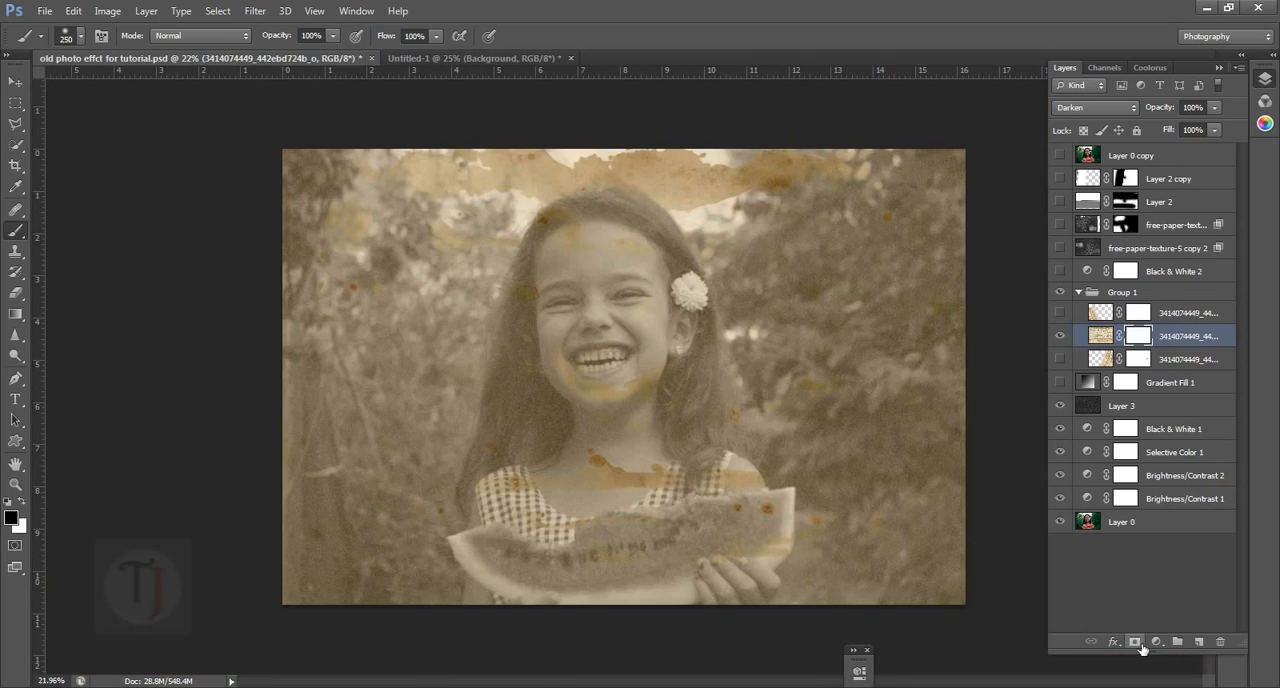
{"action": "right_click", "coordinate": [13, 237]}
{"action": "left_click", "coordinate": [275, 44]}
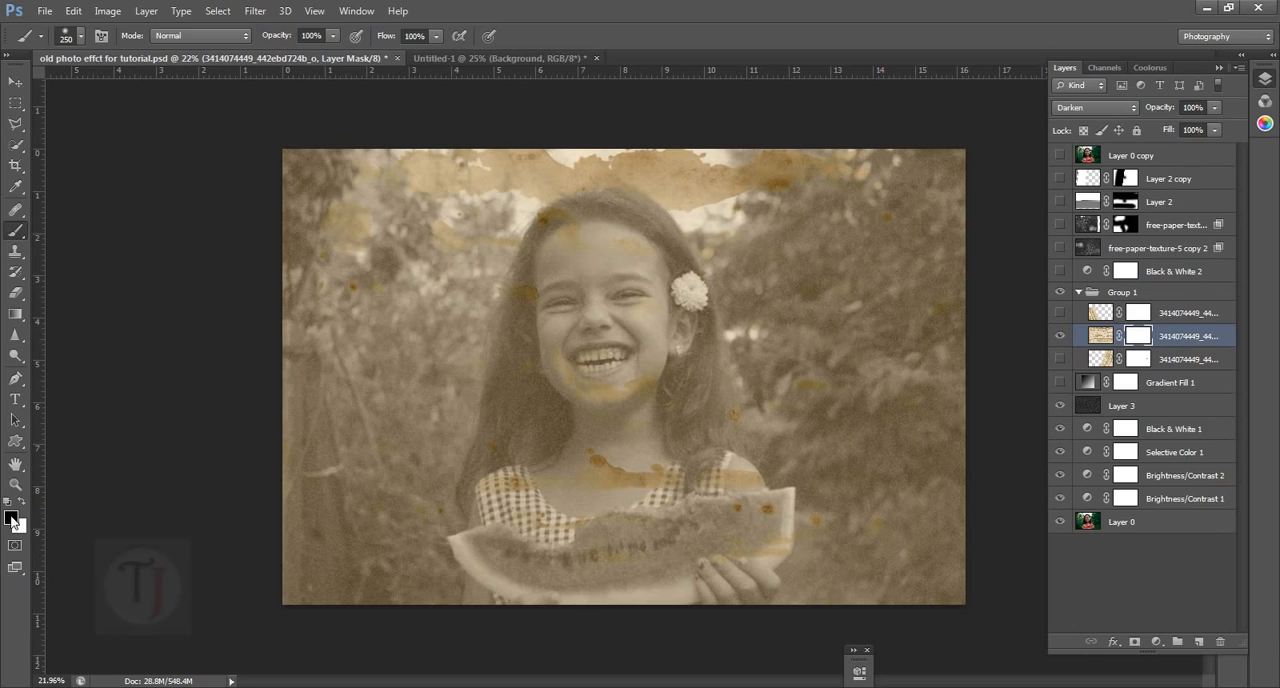
{"action": "scroll", "coordinate": [591, 341], "scroll_direction": "up", "scroll_amount": 4}
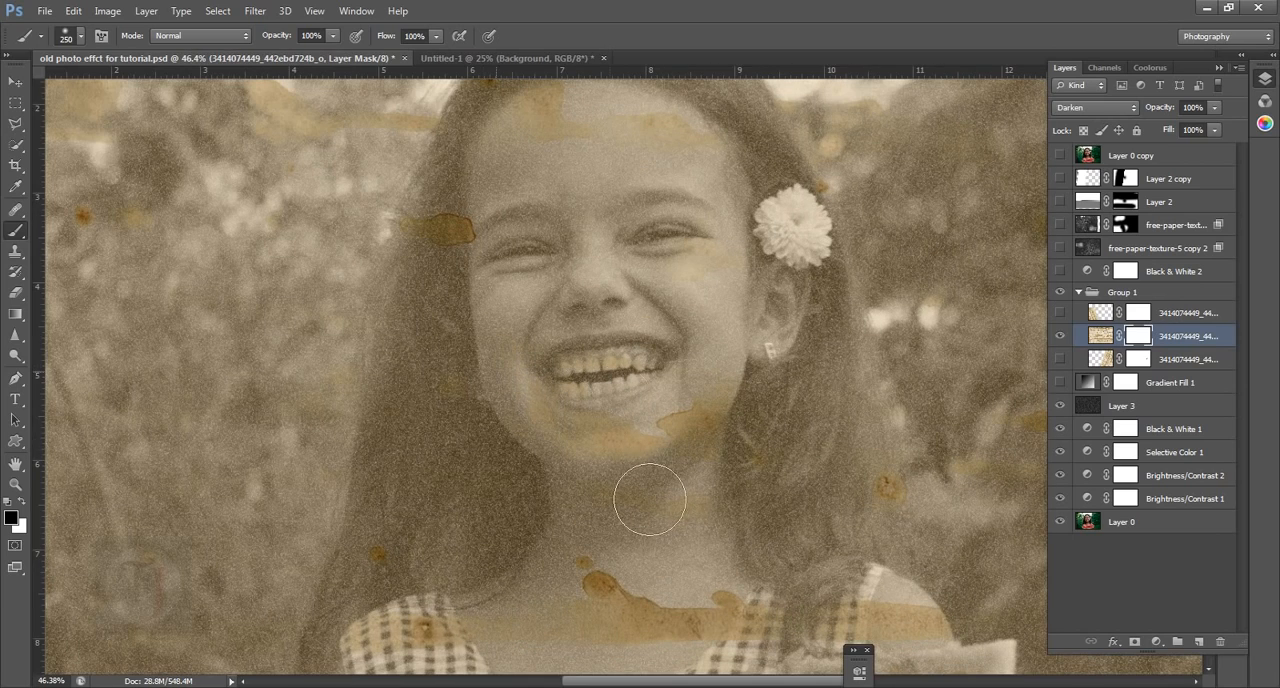
{"action": "mouse_move", "coordinate": [650, 500]}
{"action": "left_mouse_down"}
{"action": "mouse_move", "coordinate": [649, 390]}
{"action": "mouse_move", "coordinate": [682, 533]}
{"action": "mouse_move", "coordinate": [734, 482]}
{"action": "mouse_move", "coordinate": [742, 438]}
{"action": "left_mouse_up"}
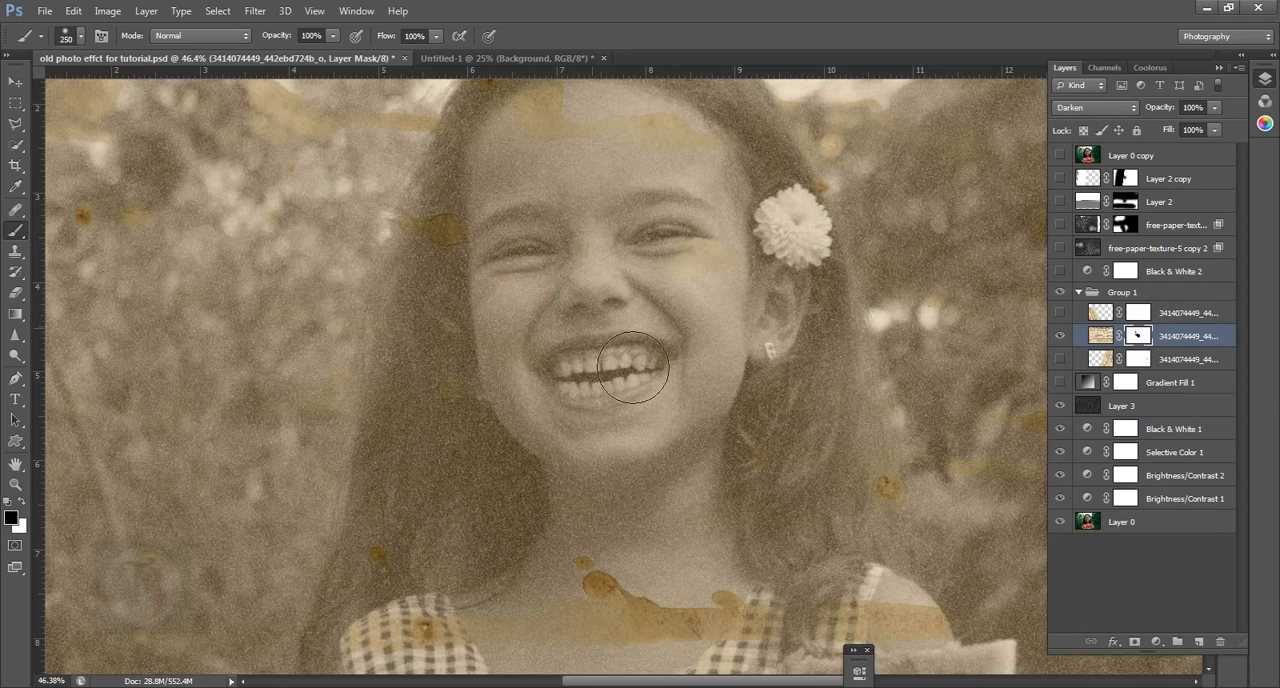
{"action": "scroll", "coordinate": [600, 340], "scroll_direction": "down", "scroll_amount": 3}
{"action": "scroll", "coordinate": [691, 333], "scroll_direction": "down", "scroll_amount": 2}
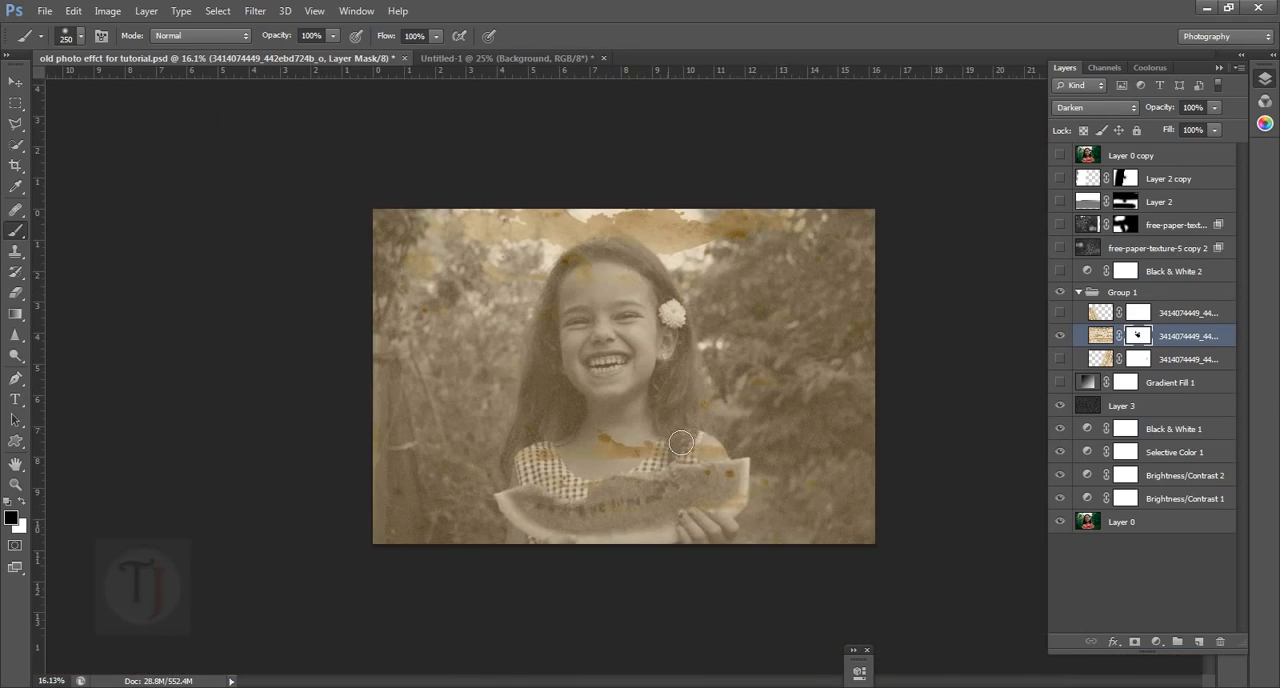
Show the other two stained-paper layers in Group 1 again and collapse the group
{"action": "left_click", "coordinate": [1062, 316]}
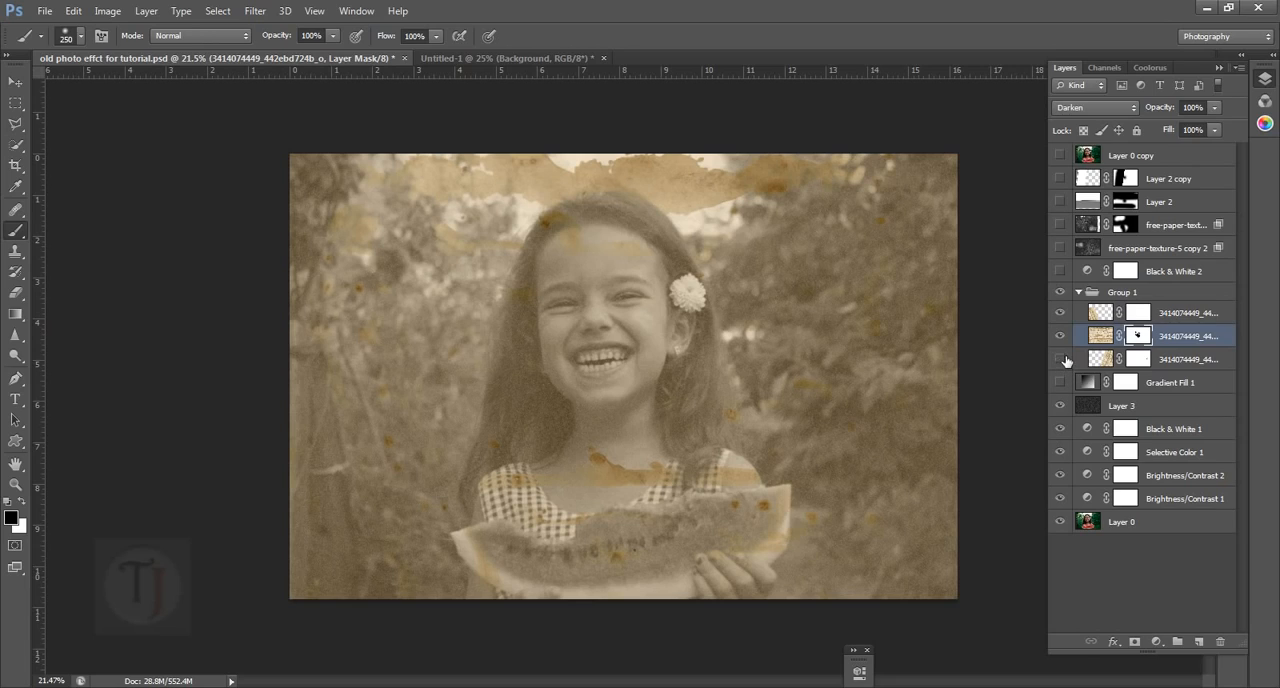
{"action": "scroll", "coordinate": [937, 431], "scroll_direction": "up", "scroll_amount": 3}
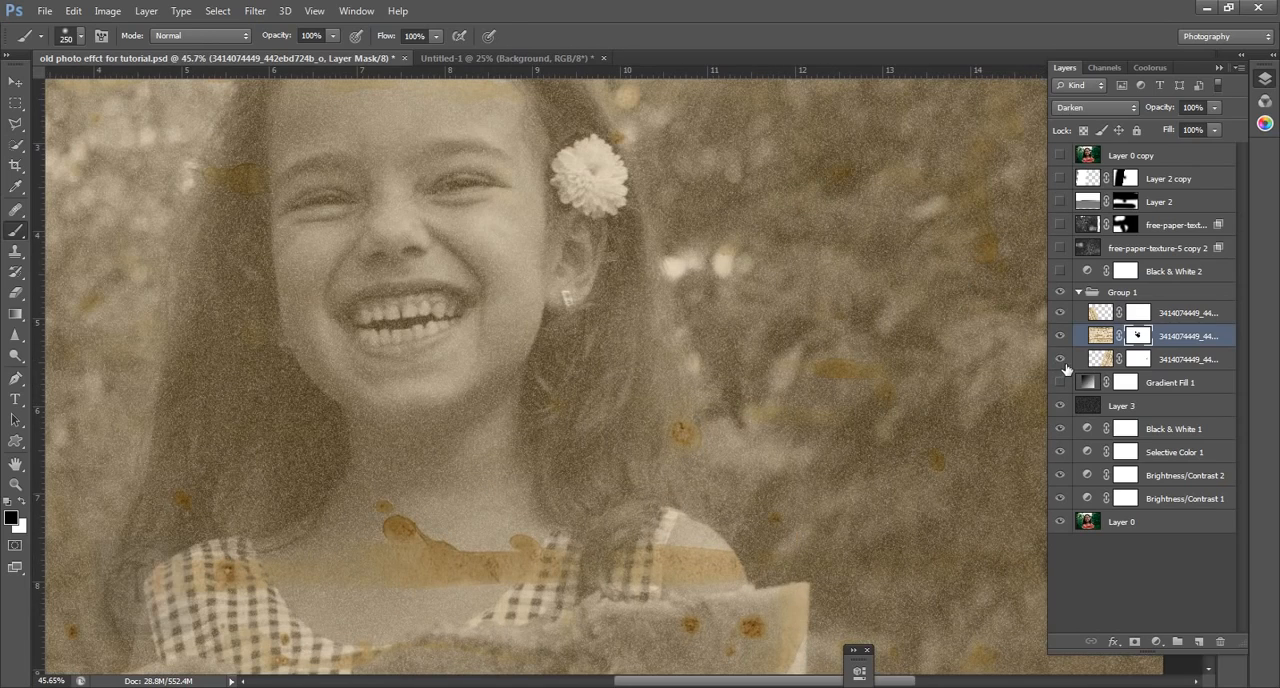
{"action": "scroll", "coordinate": [880, 378], "scroll_direction": "down", "scroll_amount": 5}
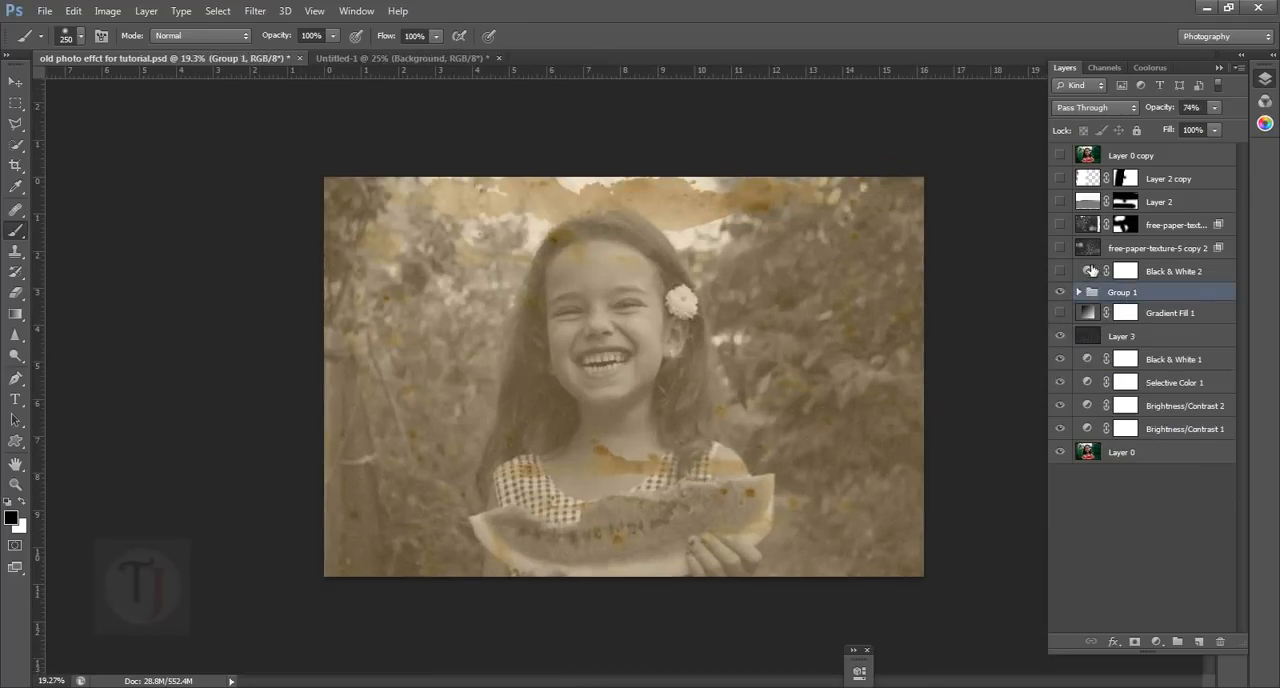
Preview the Black & White 2 adjustment layer over the photo, then hide it again
{"action": "left_click", "coordinate": [1062, 276]}
{"action": "left_click", "coordinate": [1064, 272]}
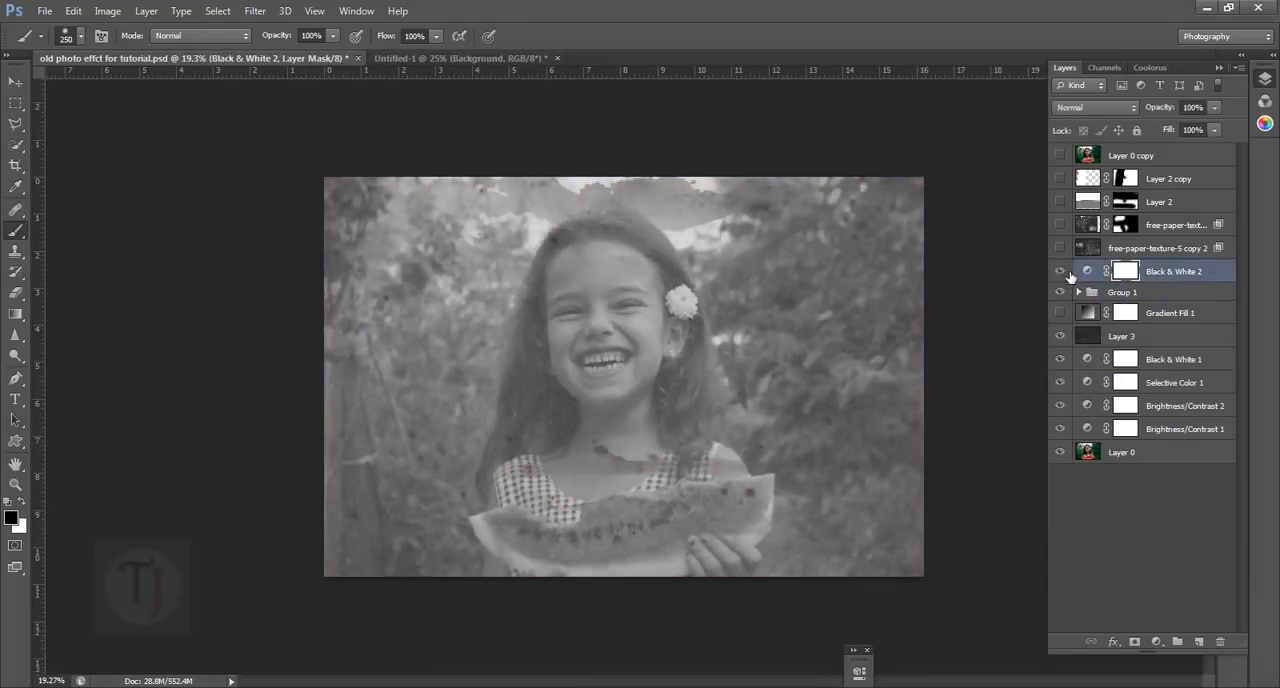
{"action": "scroll", "coordinate": [693, 373], "scroll_direction": "up", "scroll_amount": 3}
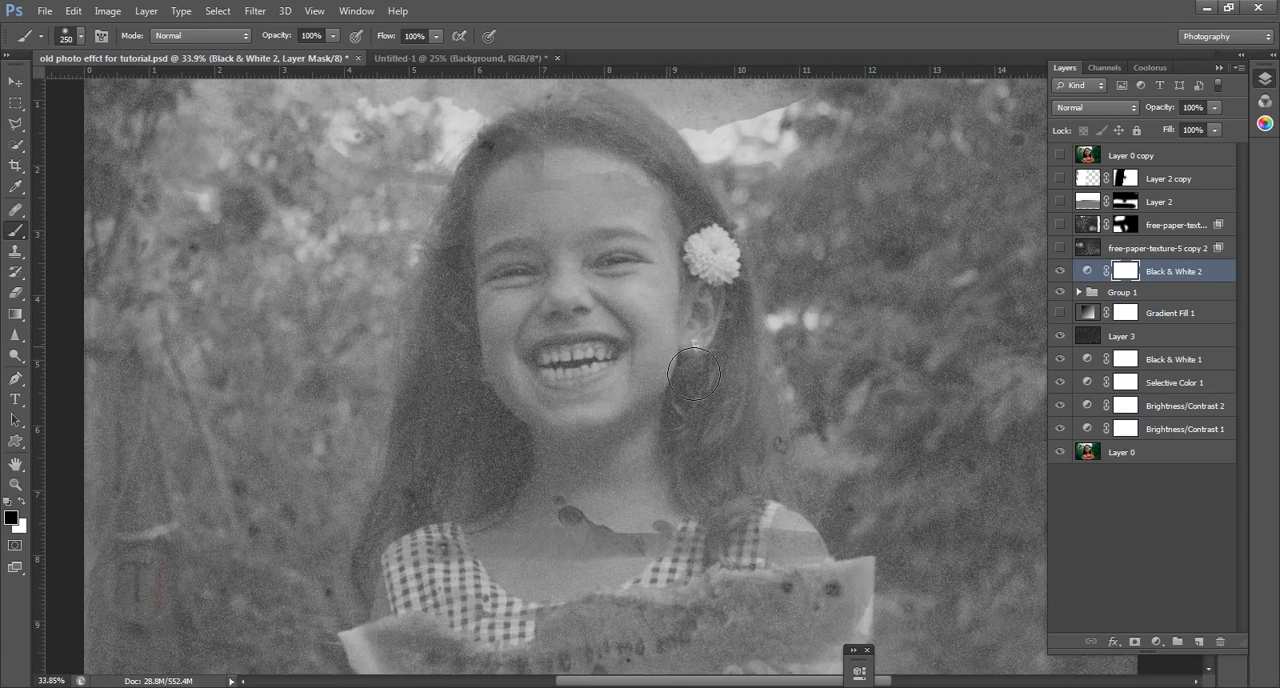
{"action": "scroll", "coordinate": [693, 373], "scroll_direction": "down", "scroll_amount": 3}
{"action": "left_click", "coordinate": [1059, 271]}
Select the free-paper-texture-5 copy 2 layer and make it visible
{"action": "left_click", "coordinate": [1137, 250]}
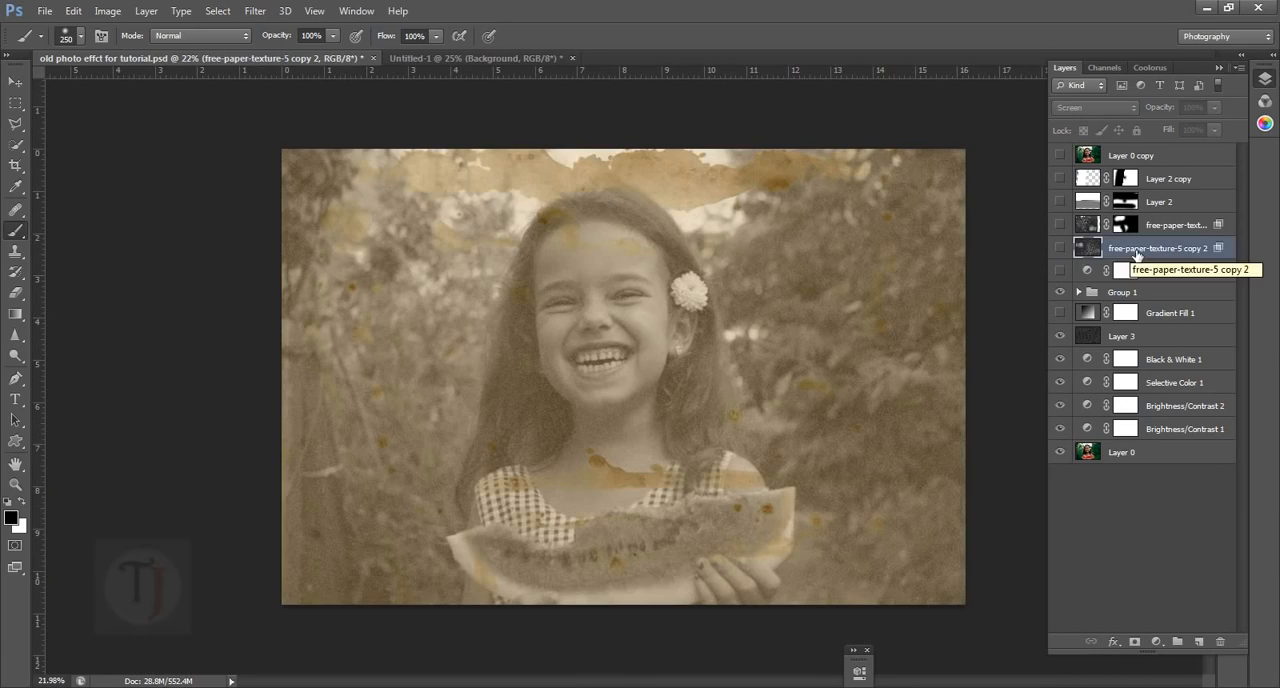
{"action": "left_click", "coordinate": [1062, 249]}
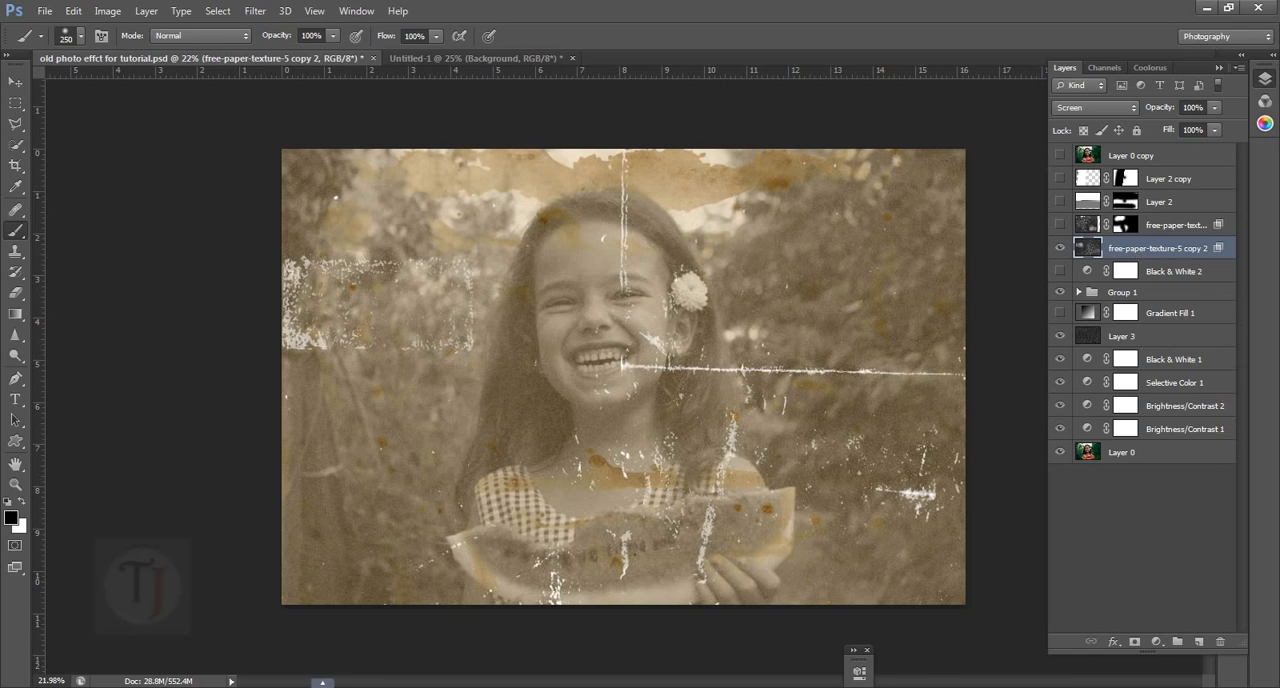
Switch to Chrome and examine damaged photos in the "old images for retouching" image results, enlarging the cracked sepia portrait of a dark-haired woman
{"action": "left_click", "coordinate": [312, 687]}
{"action": "scroll", "coordinate": [434, 406], "scroll_direction": "down", "scroll_amount": 5}
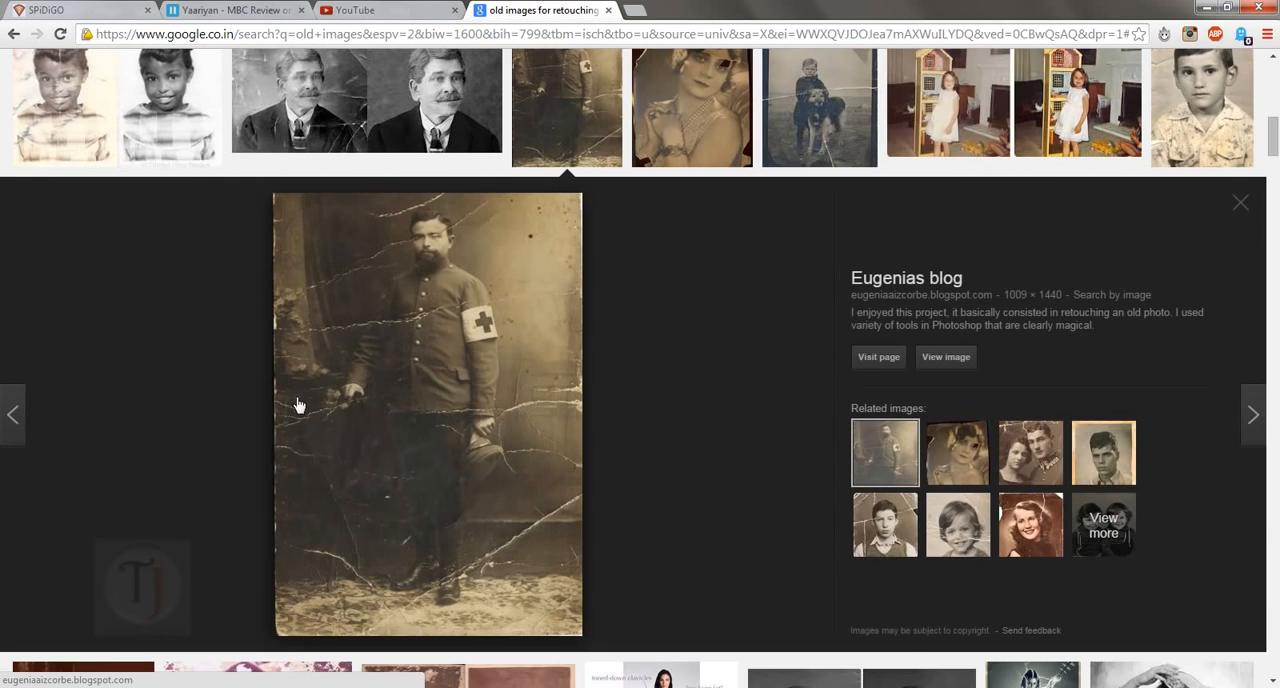
{"action": "scroll", "coordinate": [569, 334], "scroll_direction": "up", "scroll_amount": 4}
{"action": "scroll", "coordinate": [571, 320], "scroll_direction": "up", "scroll_amount": 6}
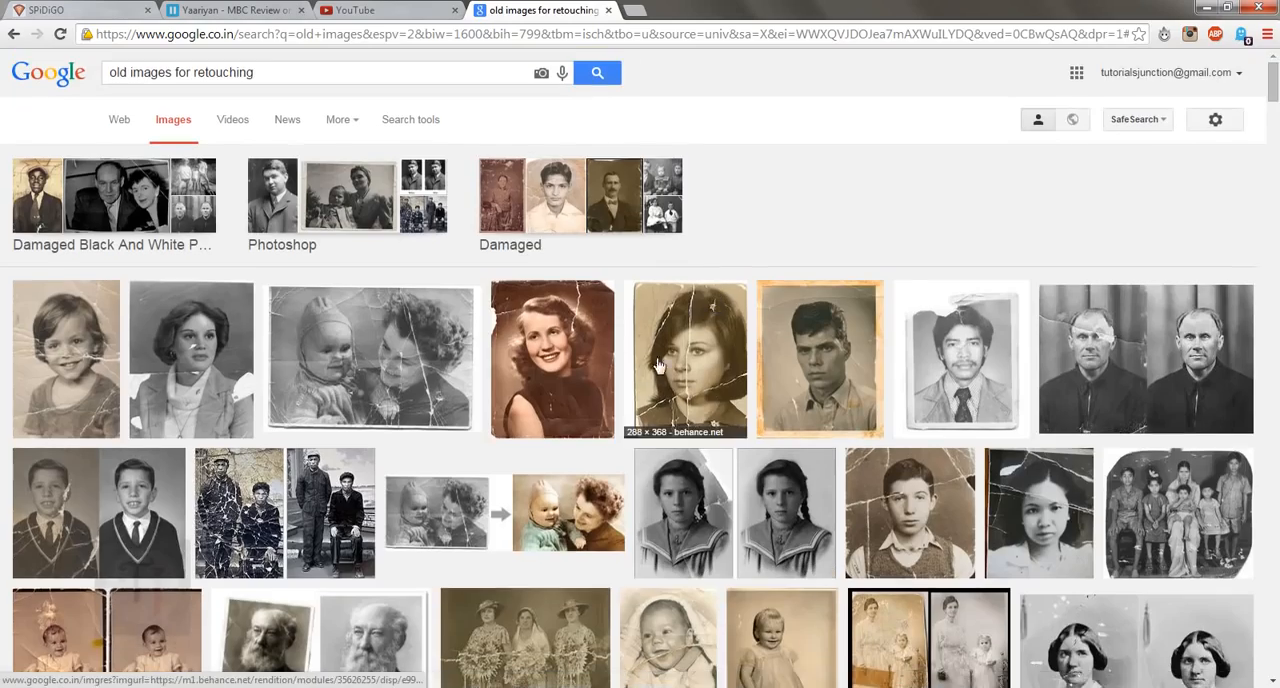
{"action": "left_click", "coordinate": [645, 342]}
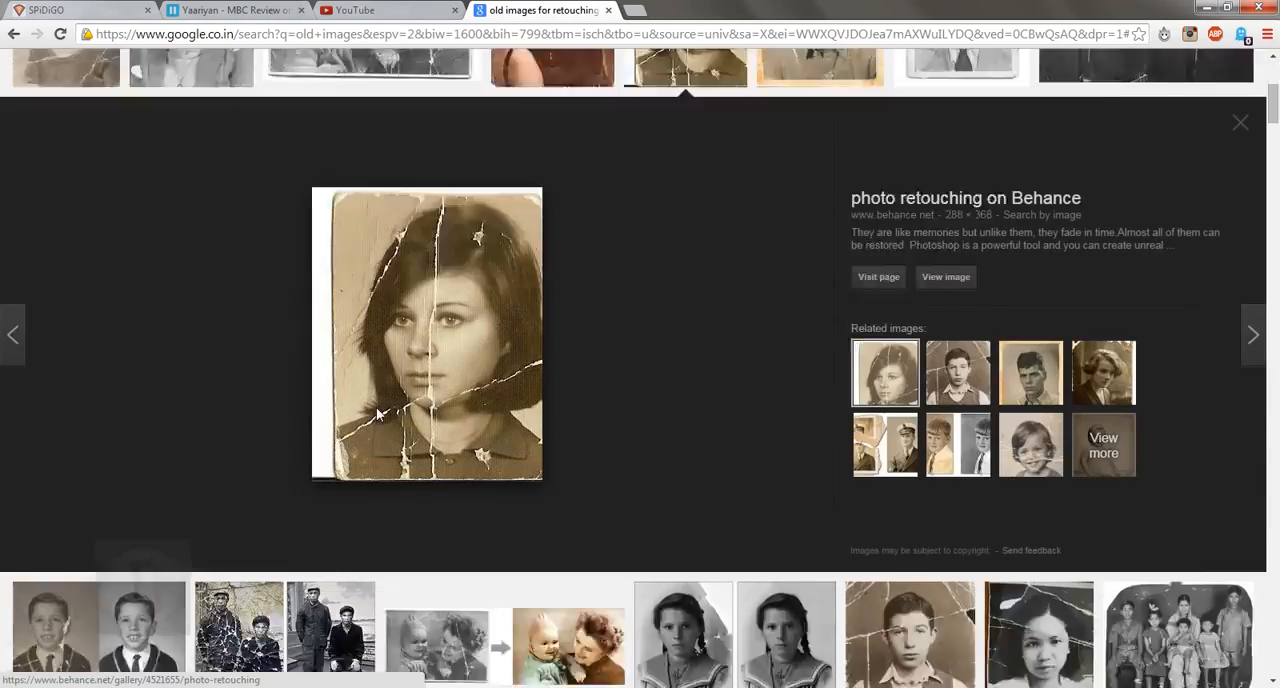
{"action": "scroll", "coordinate": [375, 430], "scroll_direction": "down", "scroll_amount": 3}
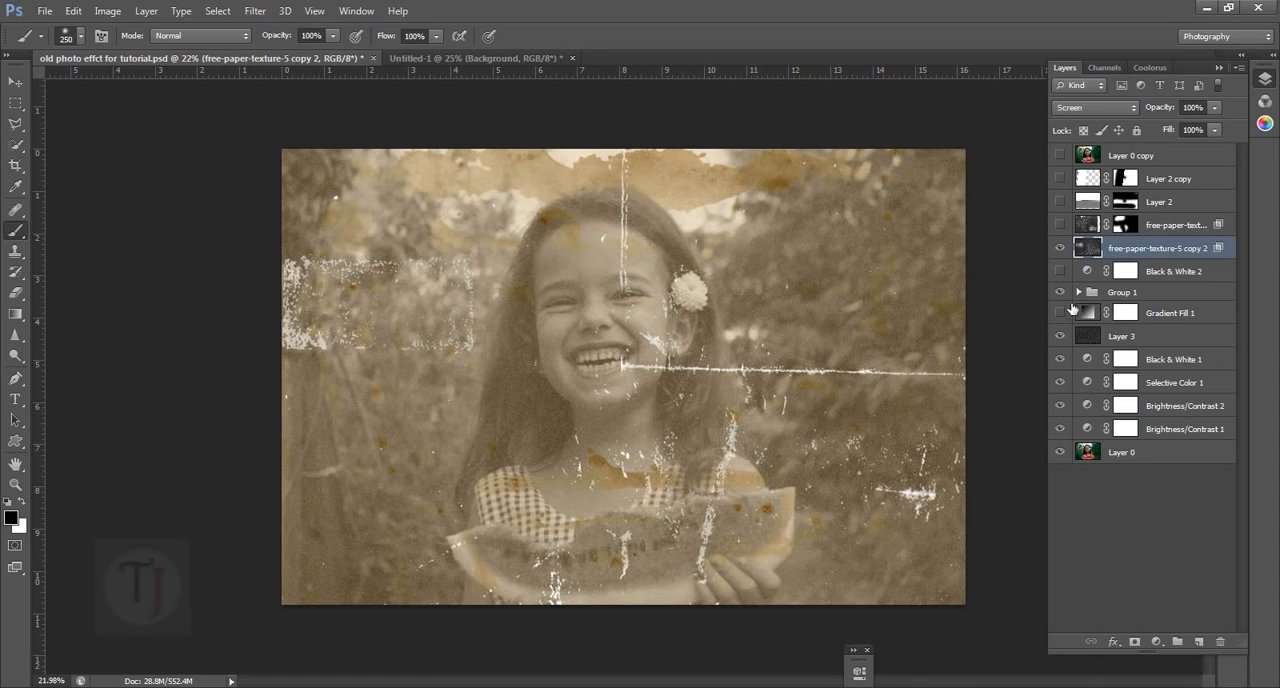
Return to Photoshop and compare the photo with and without the free-paper-texture-5 copy 2 layer
{"action": "left_click", "coordinate": [1134, 298]}
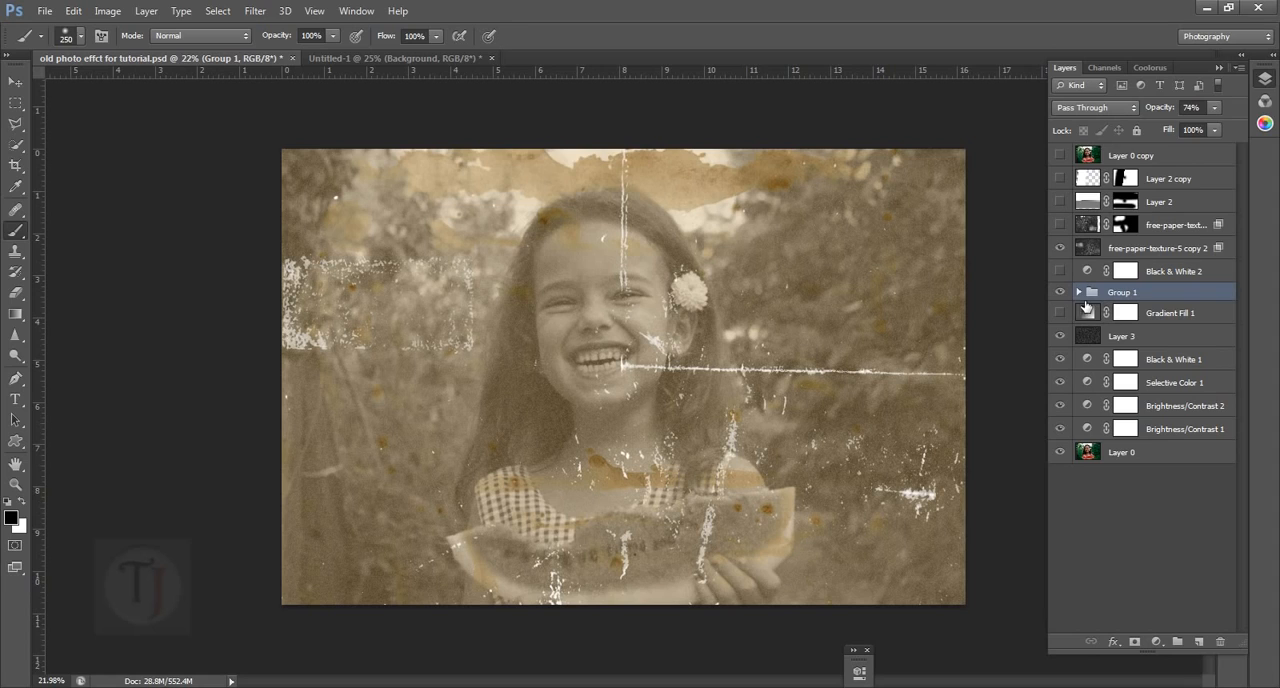
{"action": "left_click", "coordinate": [1064, 248]}
{"action": "left_click", "coordinate": [1064, 248]}
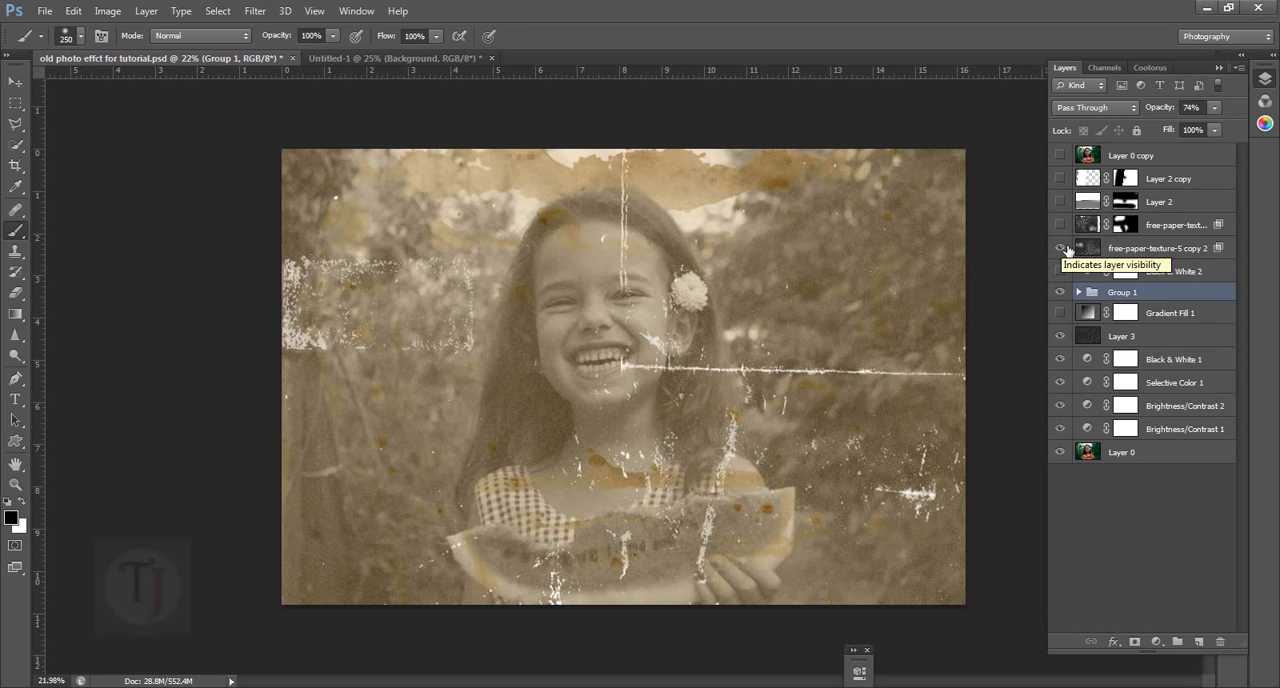
{"action": "left_click", "coordinate": [1064, 248]}
{"action": "left_click", "coordinate": [1064, 248]}
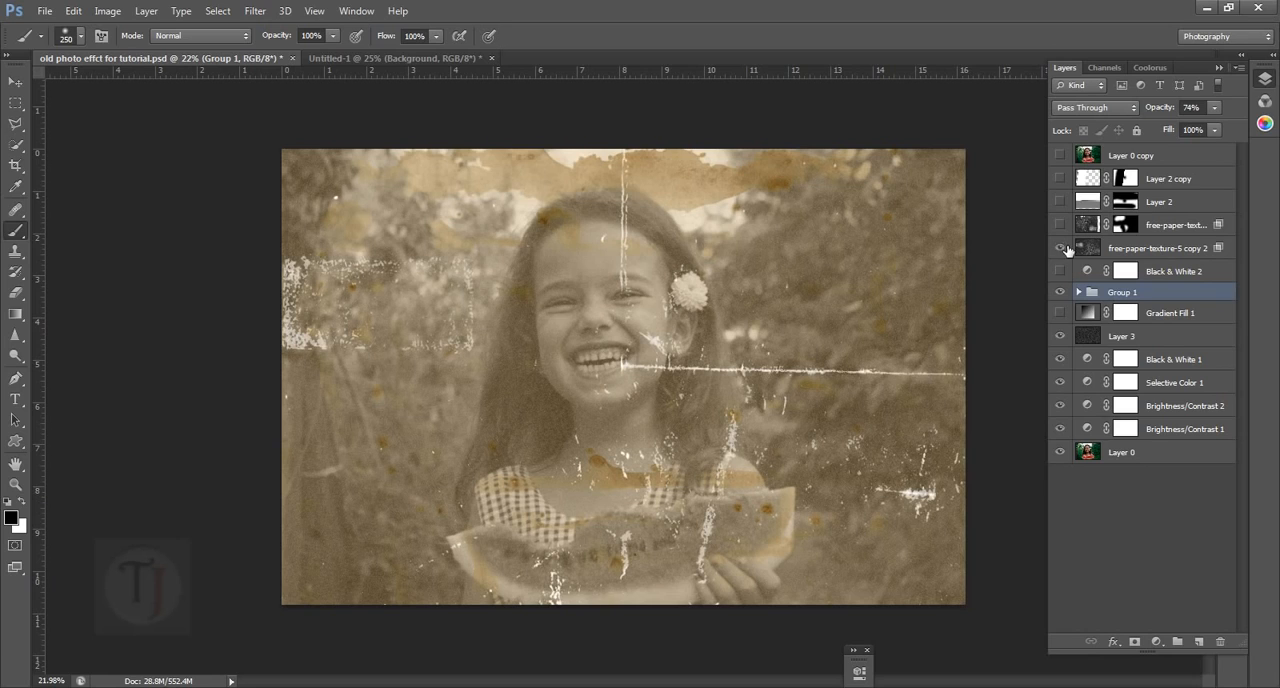
Set the free-paper-texture-5 copy 2 layer's blend mode to Normal, invert its colours and examine the original paper texture
{"action": "left_click", "coordinate": [1130, 252]}
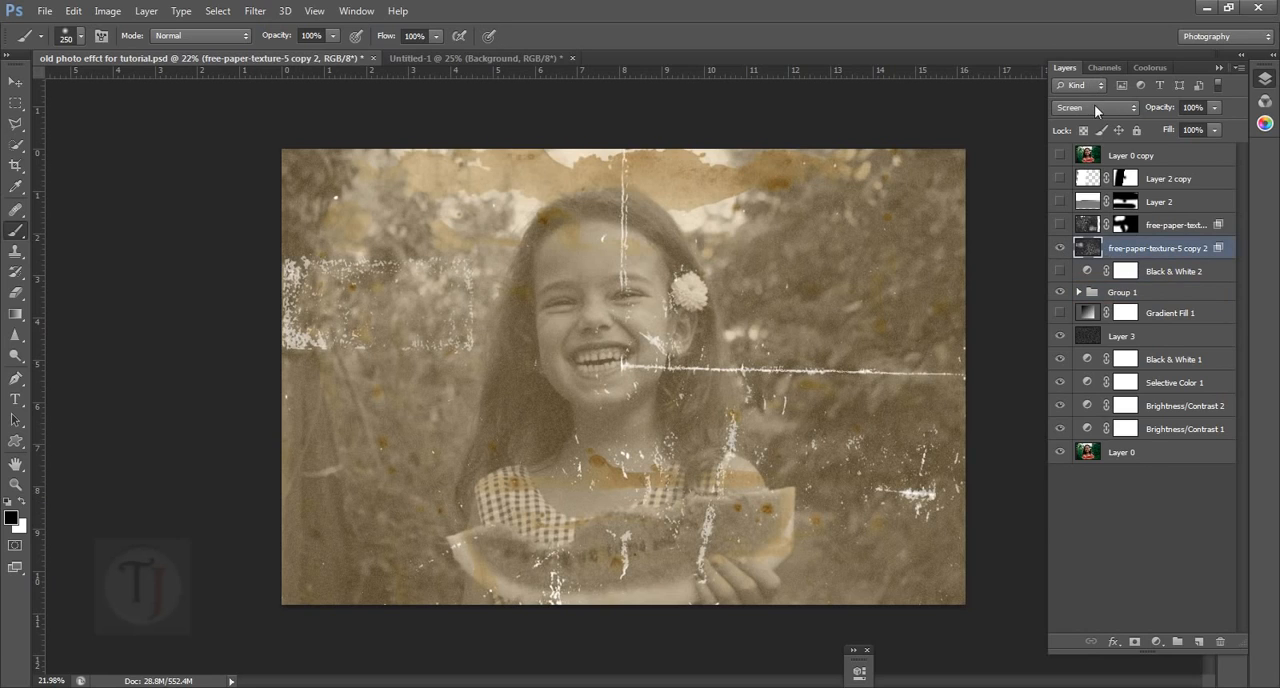
{"action": "left_click", "coordinate": [1097, 108]}
{"action": "left_click", "coordinate": [1086, 127]}
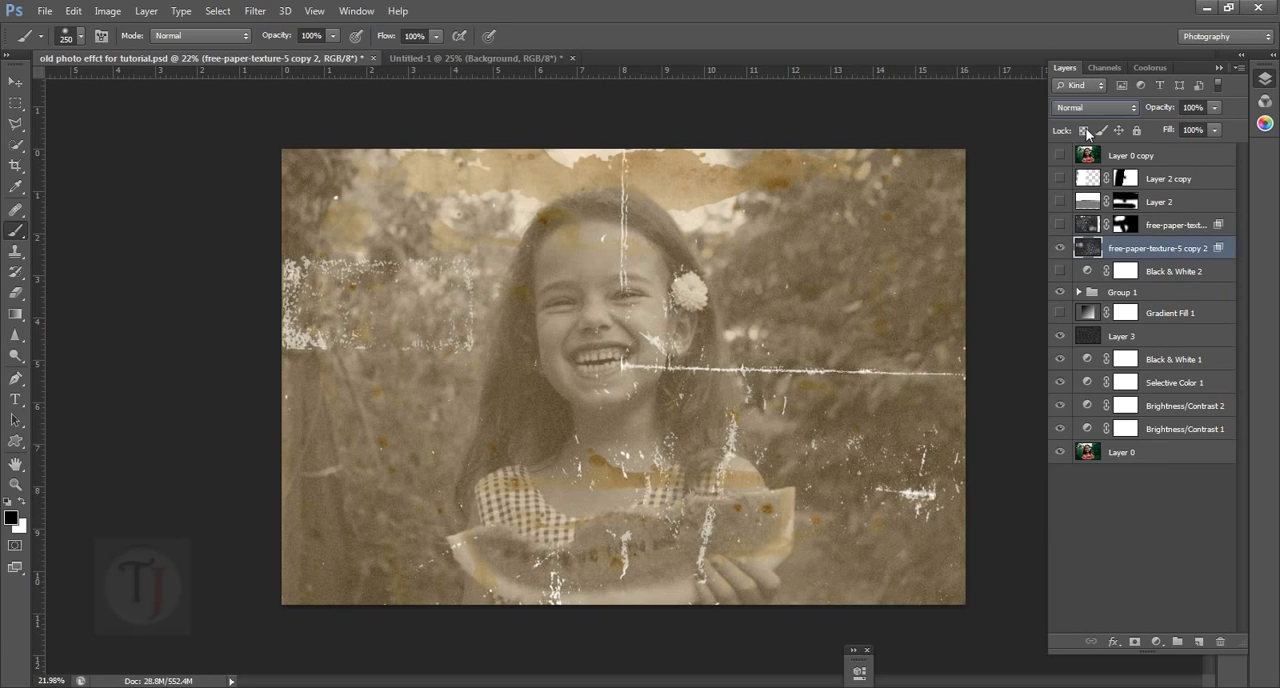
{"action": "left_click", "coordinate": [1162, 108]}
{"action": "left_click_drag", "start_coordinate": [1272, 110], "coordinate": [1278, 111]}
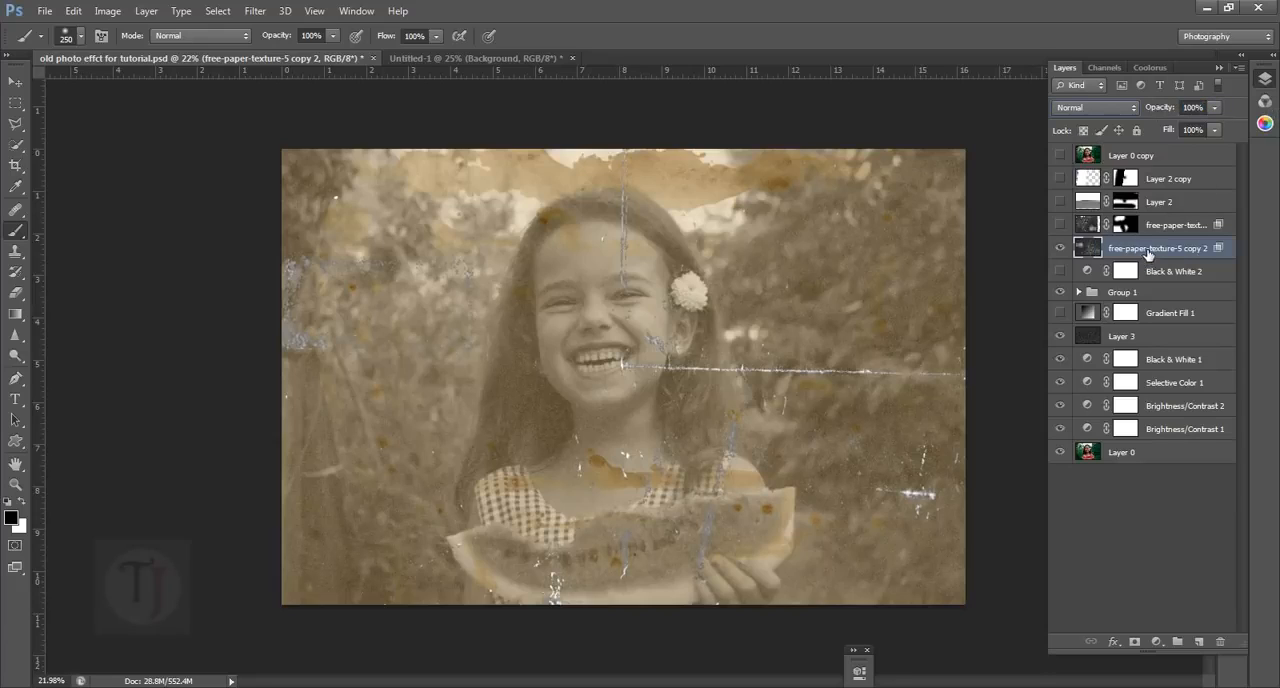
{"action": "key", "text": "ctrl+i"}
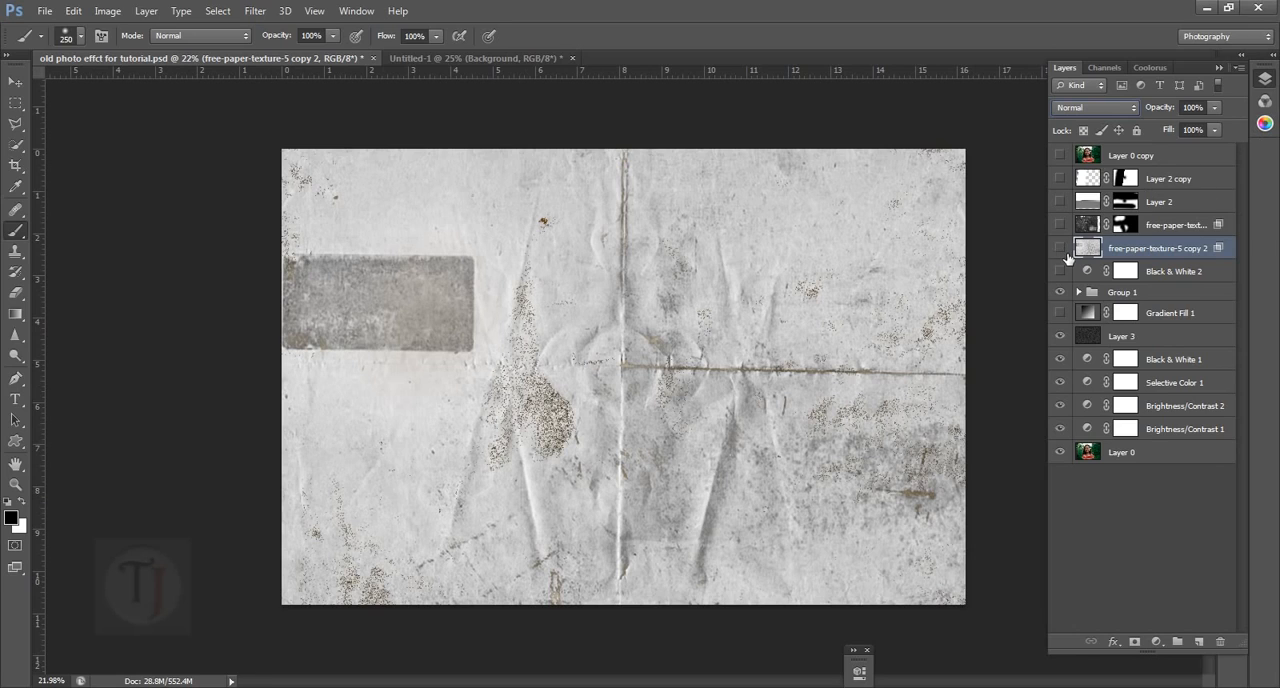
{"action": "left_click", "coordinate": [1061, 249]}
{"action": "left_click", "coordinate": [1061, 249]}
Set the free-paper-texture-5 copy 2 layer's blend mode to Screen and invert its colours
{"action": "left_click", "coordinate": [1092, 107]}
{"action": "left_click", "coordinate": [1085, 252]}
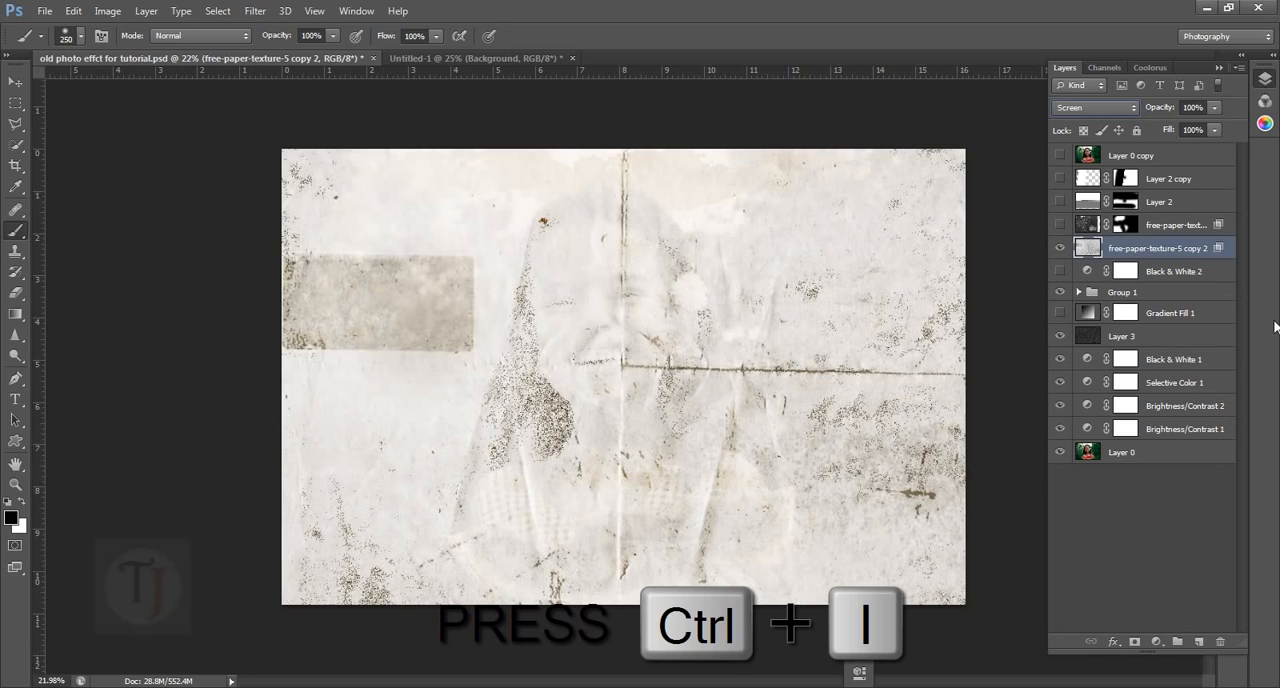
{"action": "key", "text": "ctrl+i"}
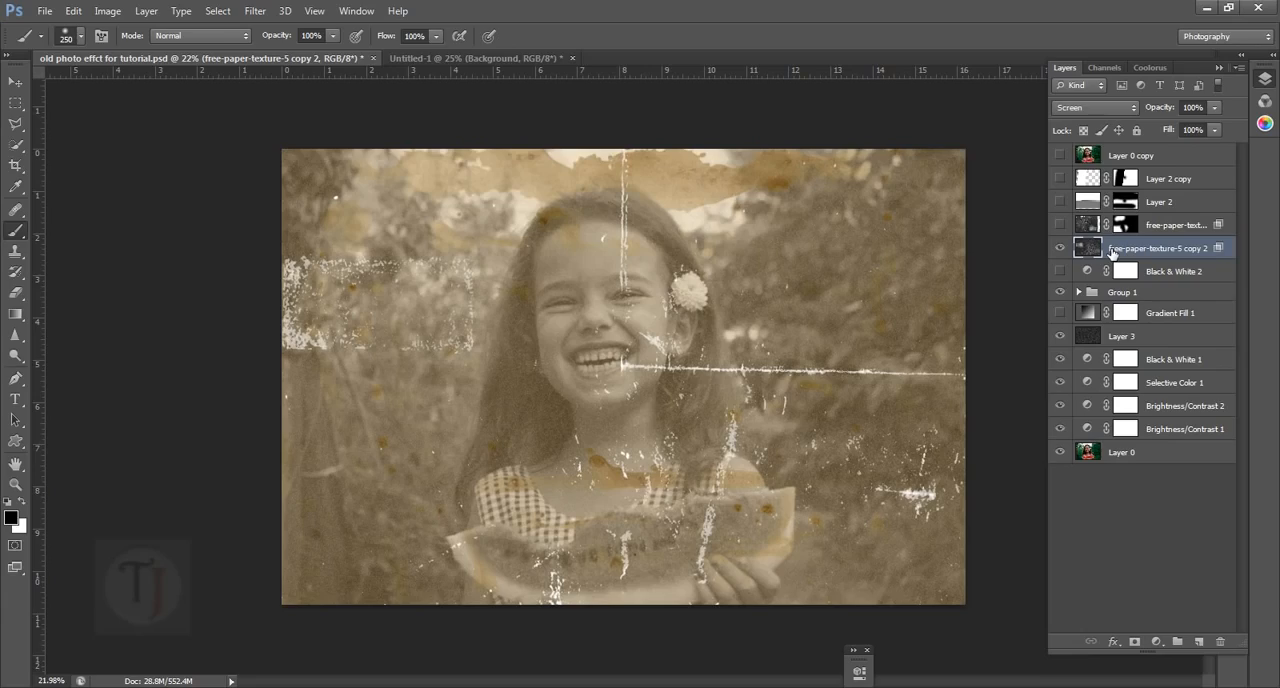
Invert the free-paper-texture-5 copy 2 layer to examine its light version up close, then invert it back
{"action": "key", "text": "ctrl+i"}
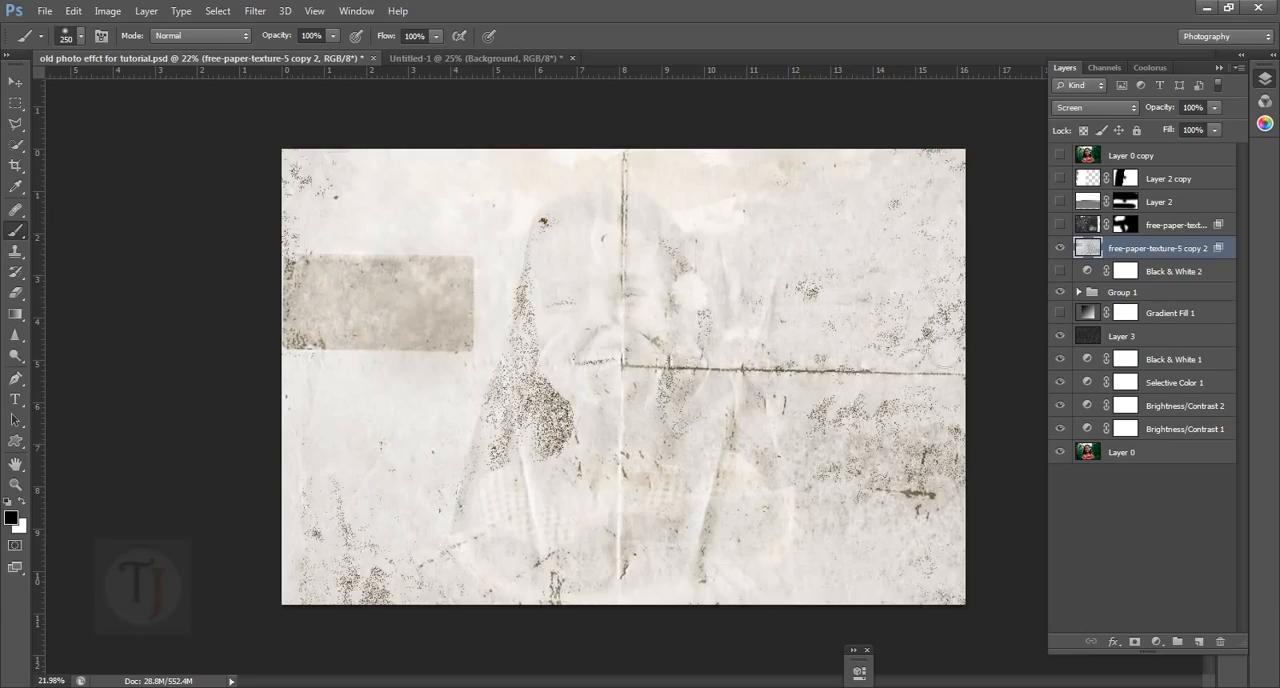
{"action": "scroll", "coordinate": [740, 398], "scroll_direction": "up", "scroll_amount": 4}
{"action": "scroll", "coordinate": [740, 398], "scroll_direction": "up", "scroll_amount": 5}
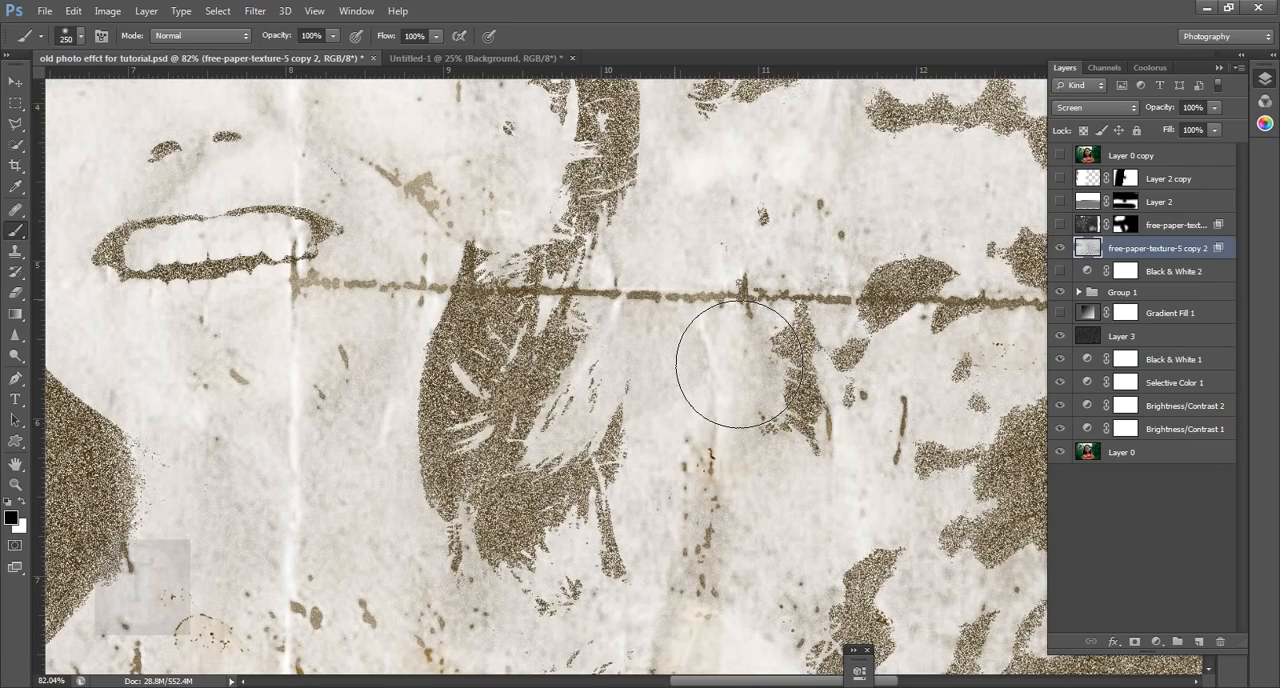
{"action": "key", "text": "ctrl+i"}
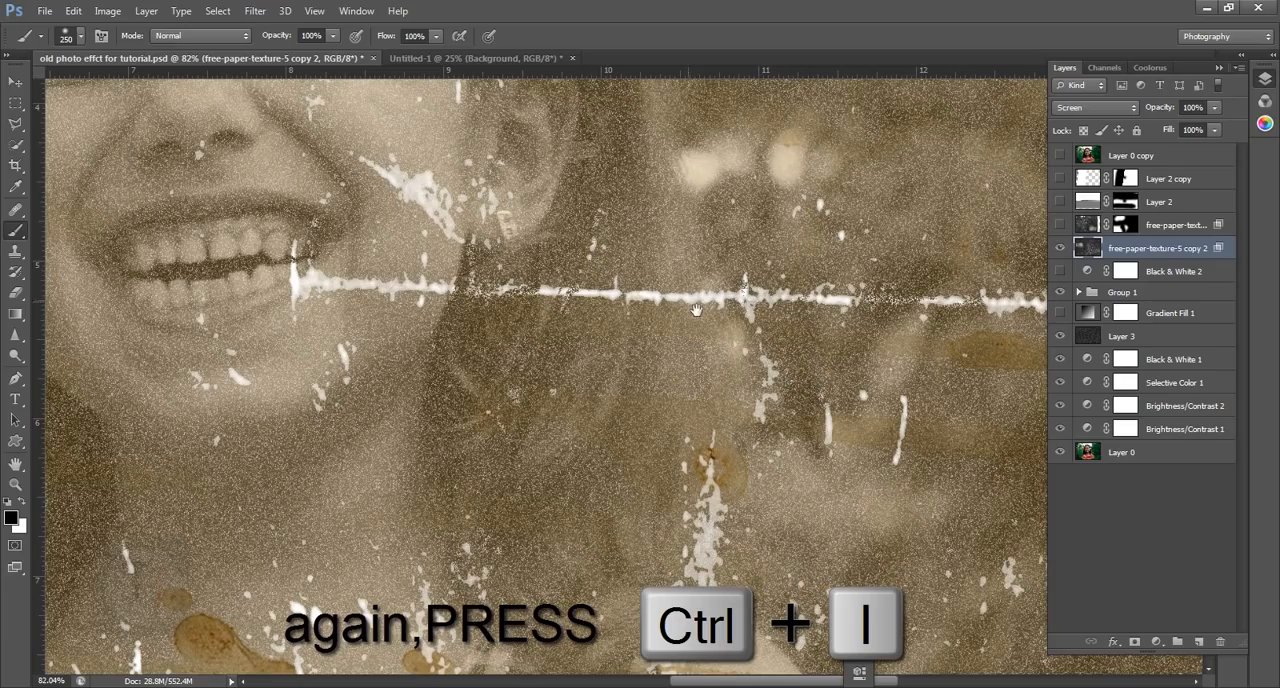
{"action": "scroll", "coordinate": [752, 364], "scroll_direction": "down", "scroll_amount": 4}
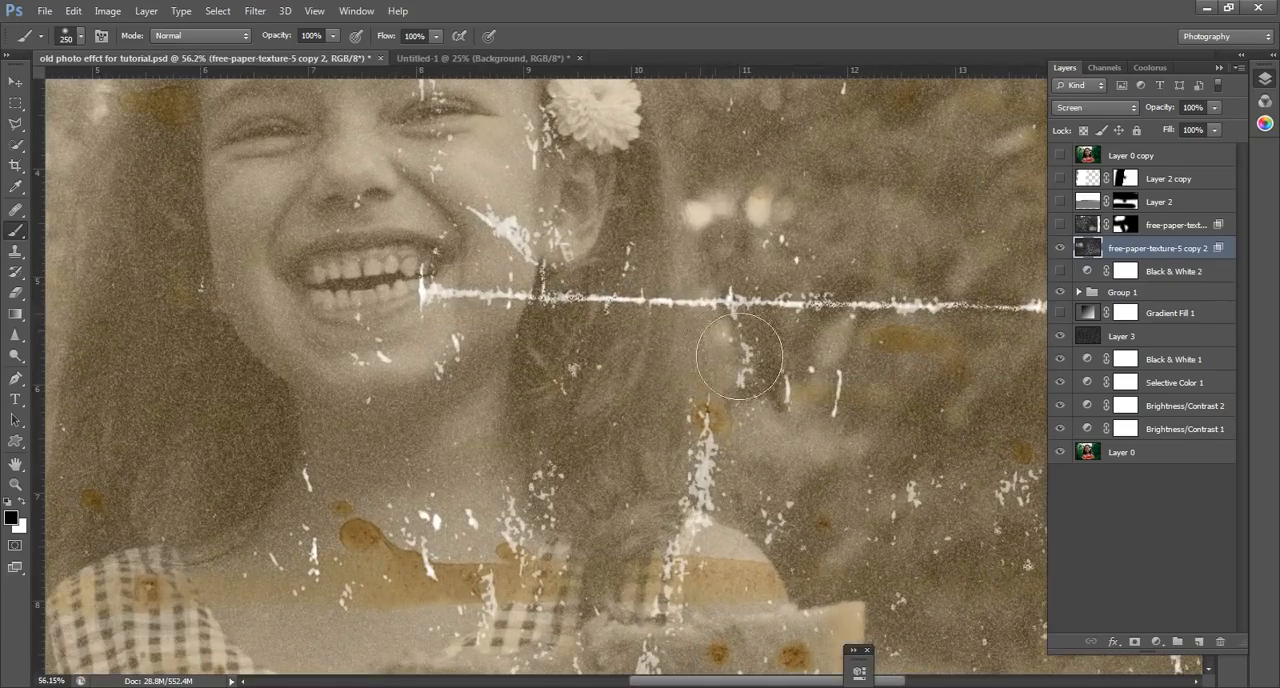
{"action": "scroll", "coordinate": [687, 337], "scroll_direction": "down", "scroll_amount": 4}
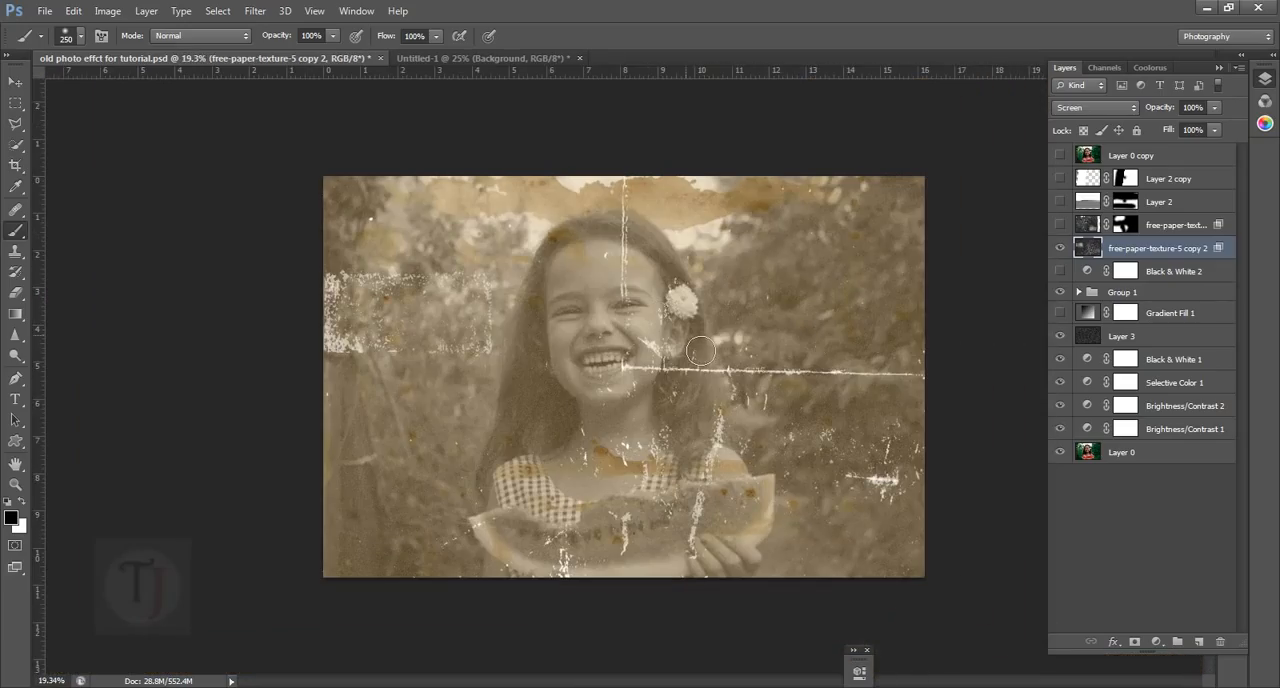
Check the crack texture's effect on the photo, then show and select the masked free-paper-texture-5 copy 3 layer above it
{"action": "left_click", "coordinate": [1060, 248]}
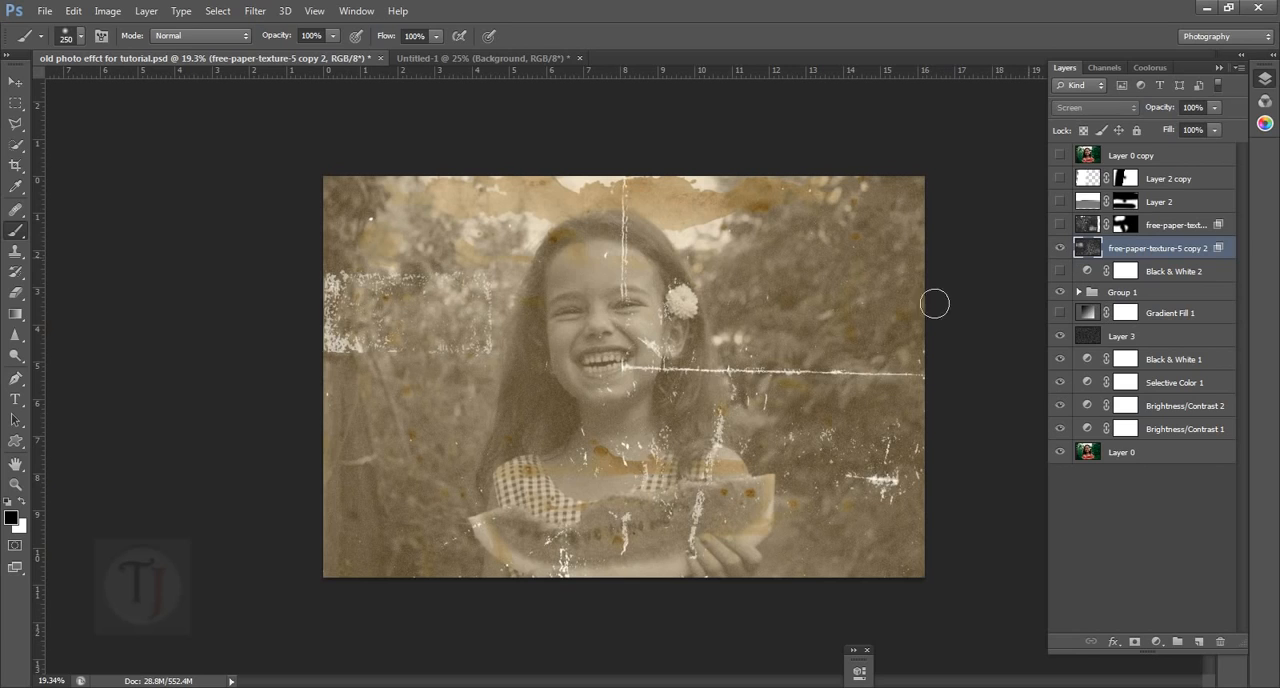
{"action": "scroll", "coordinate": [657, 378], "scroll_direction": "up", "scroll_amount": 2}
{"action": "left_click_drag", "start_coordinate": [556, 296], "coordinate": [564, 334]}
{"action": "scroll", "coordinate": [564, 334], "scroll_direction": "down", "scroll_amount": 2}
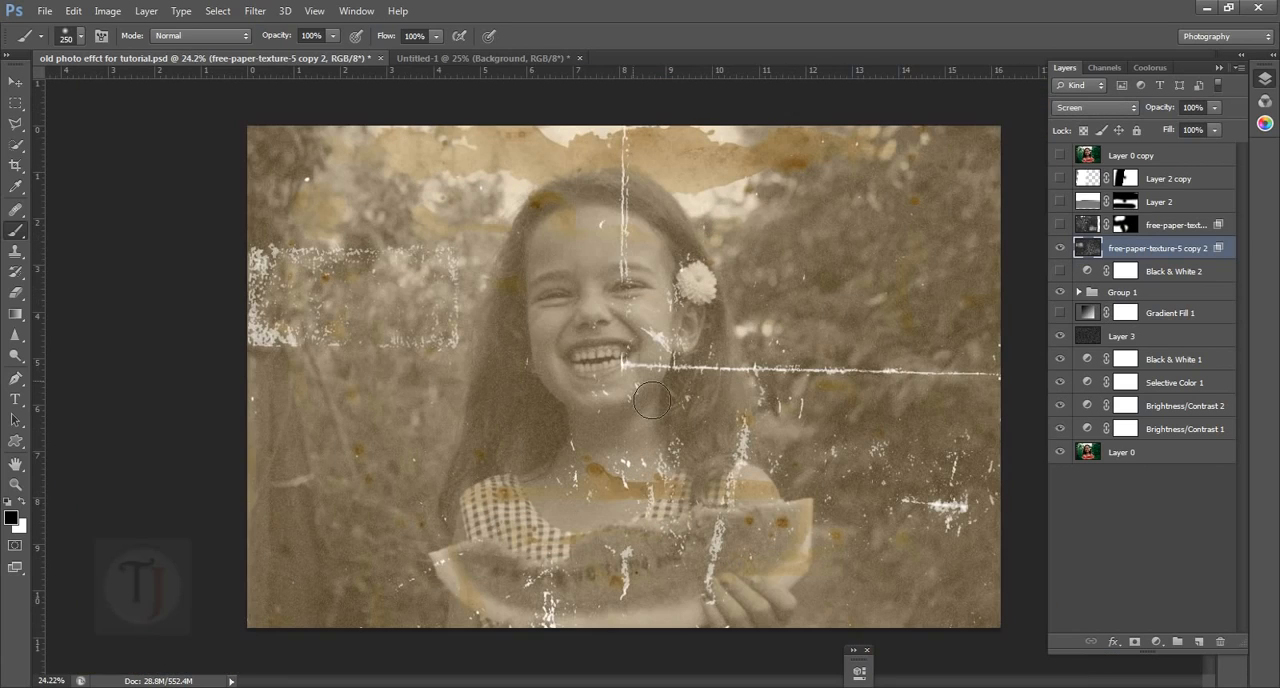
{"action": "left_click", "coordinate": [1060, 225]}
{"action": "scroll", "coordinate": [690, 450], "scroll_direction": "down", "scroll_amount": 1}
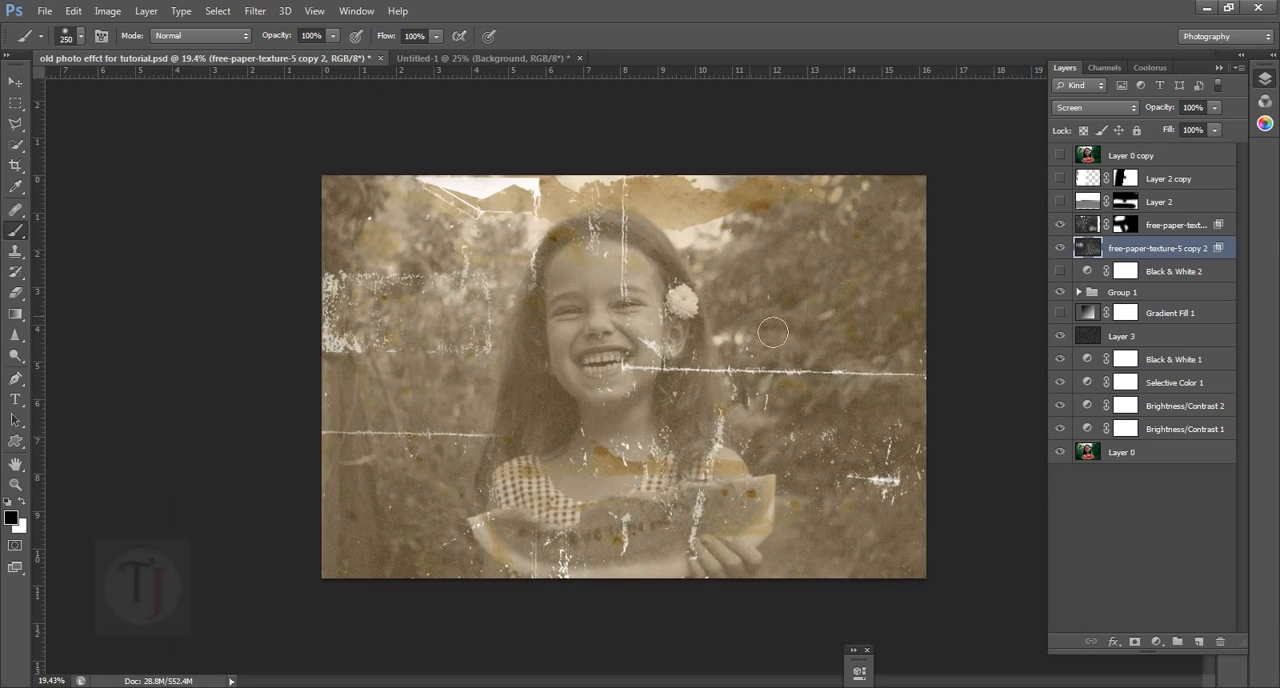
{"action": "left_click", "coordinate": [1188, 229]}
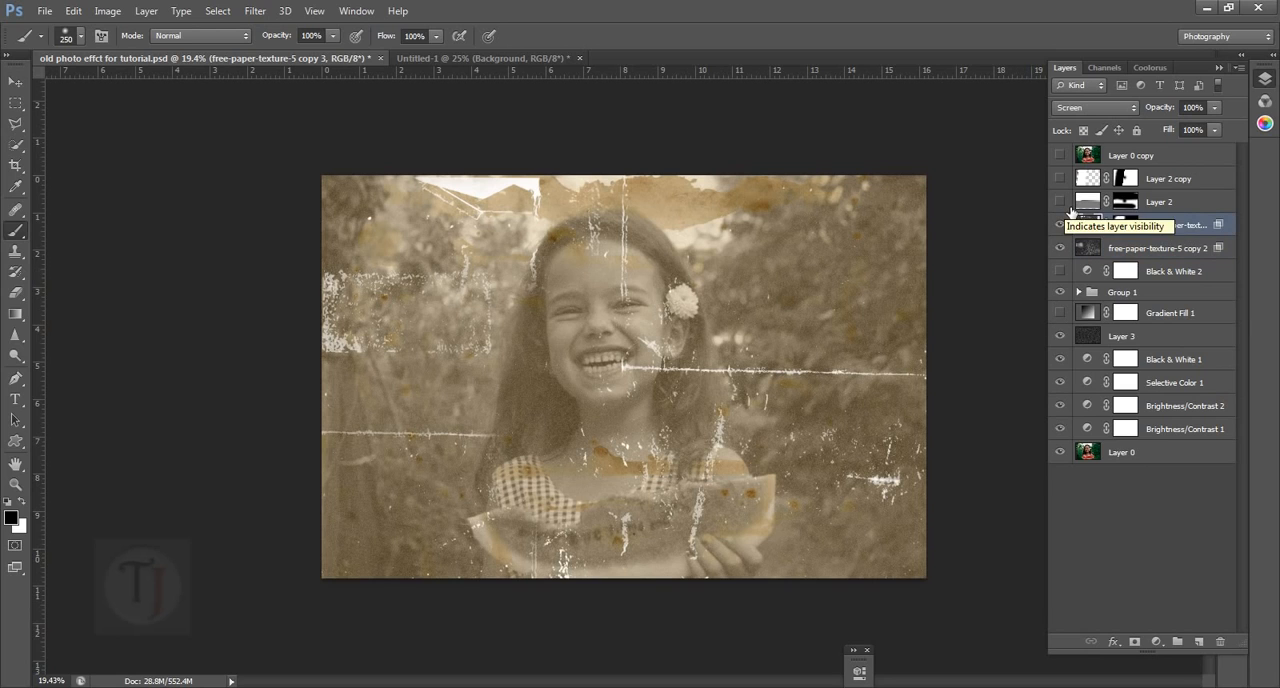
Show Layer 2 to add its horizontal fold across the photo and examine it up close
{"action": "left_click", "coordinate": [1062, 204]}
{"action": "scroll", "coordinate": [495, 393], "scroll_direction": "up", "scroll_amount": 3}
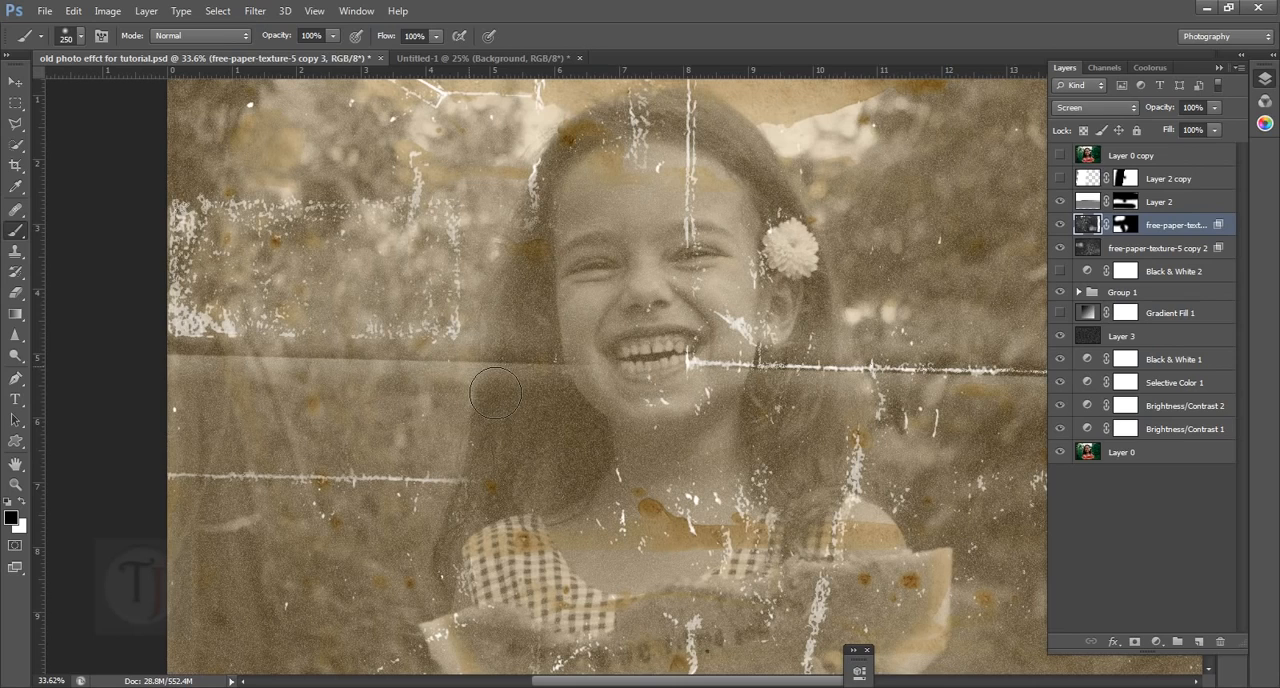
Hide Layer 2's fold and add a new empty layer directly above the masked free-paper-texture-5 copy 3 layer
{"action": "scroll", "coordinate": [495, 393], "scroll_direction": "down", "scroll_amount": 2}
{"action": "scroll", "coordinate": [493, 392], "scroll_direction": "up", "scroll_amount": 2}
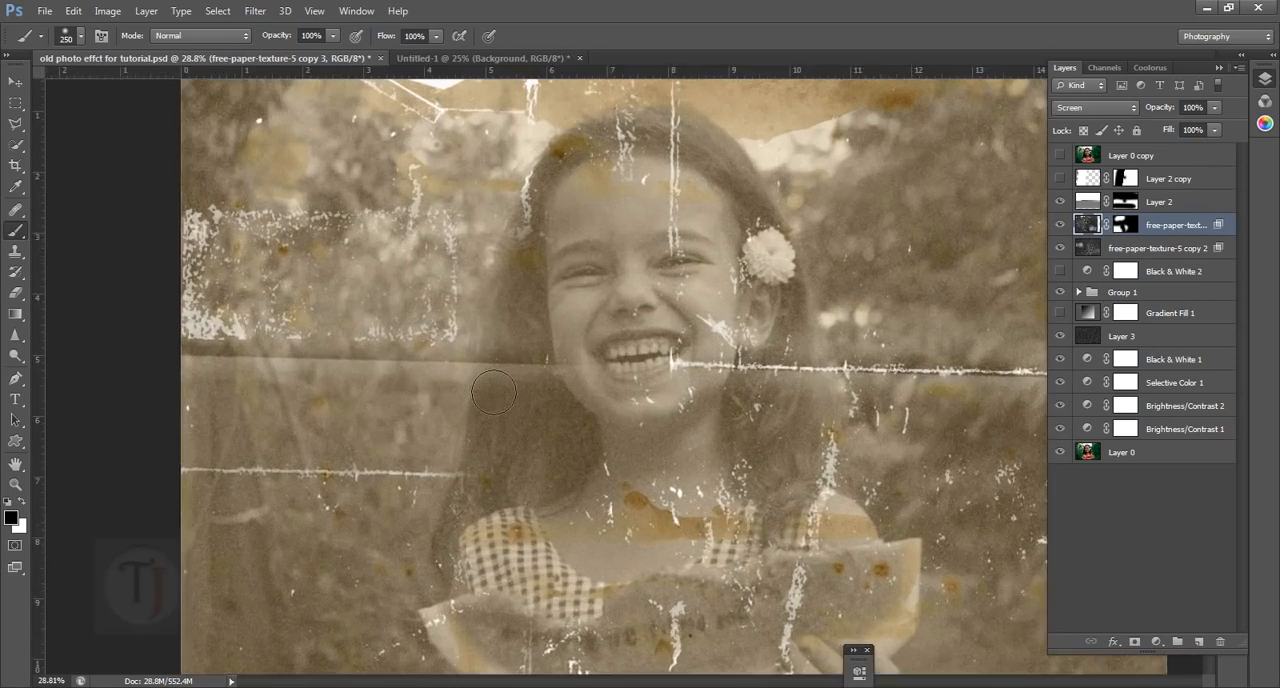
{"action": "scroll", "coordinate": [491, 391], "scroll_direction": "down", "scroll_amount": 1}
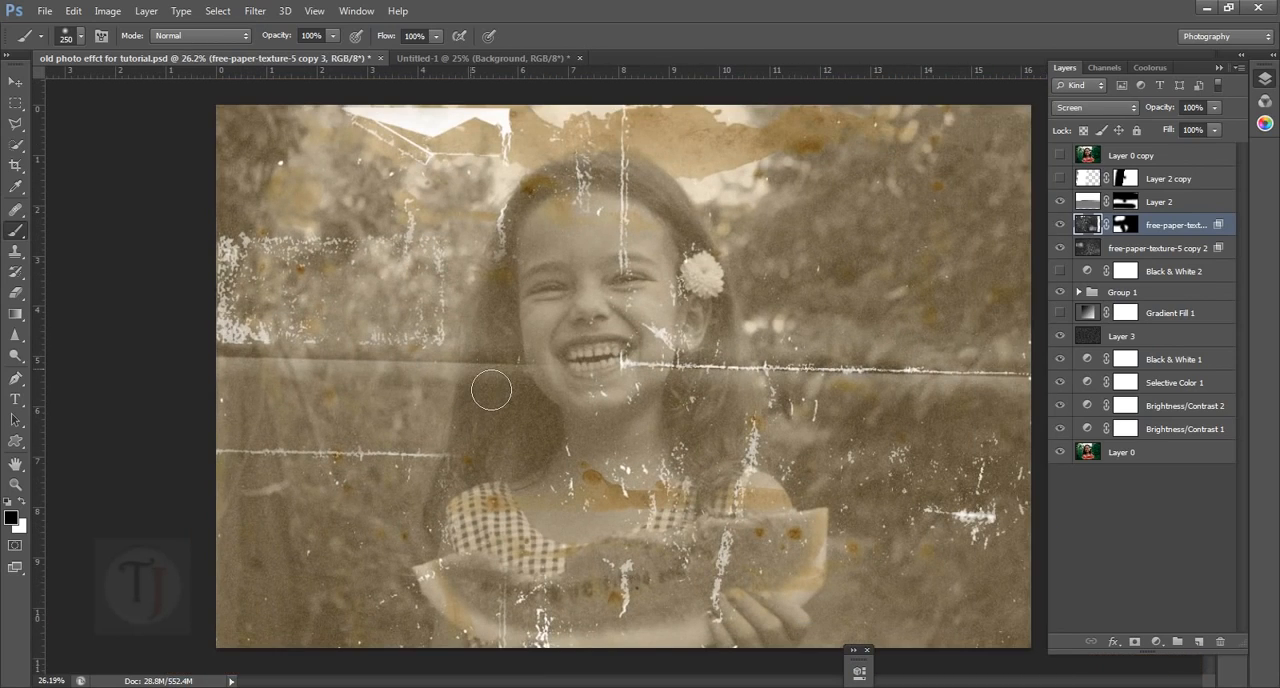
{"action": "scroll", "coordinate": [491, 391], "scroll_direction": "down", "scroll_amount": 1}
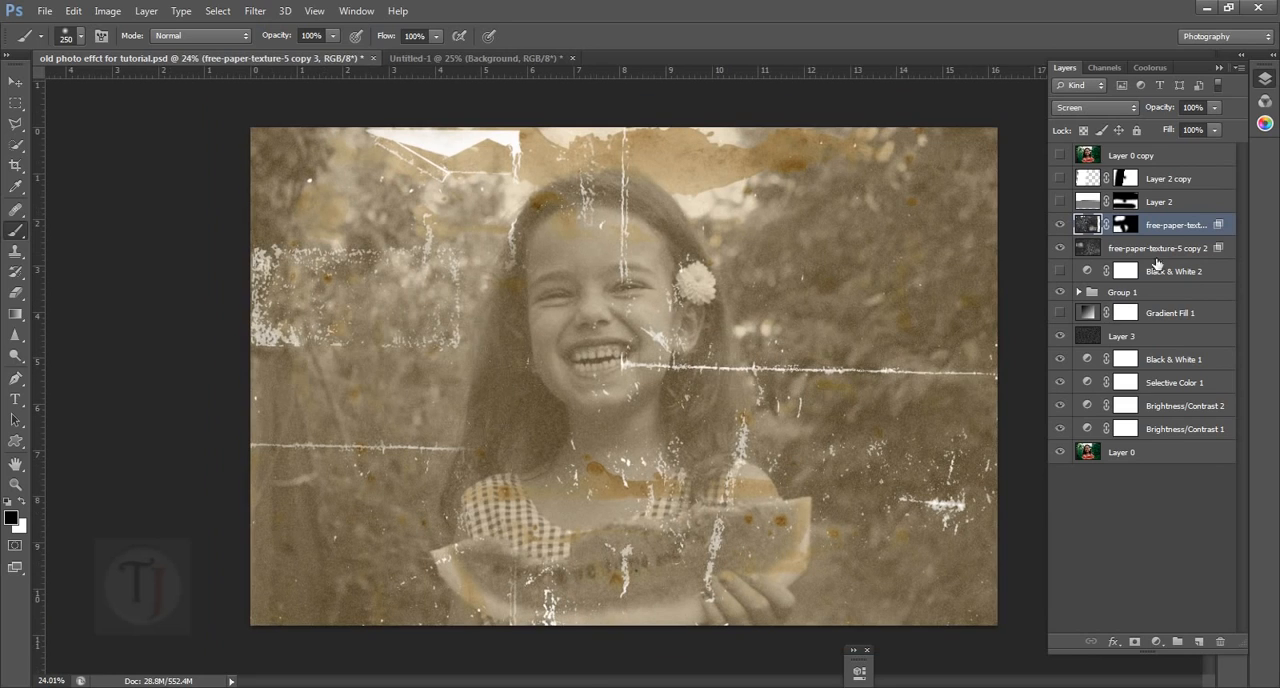
{"action": "left_click", "coordinate": [1201, 643]}
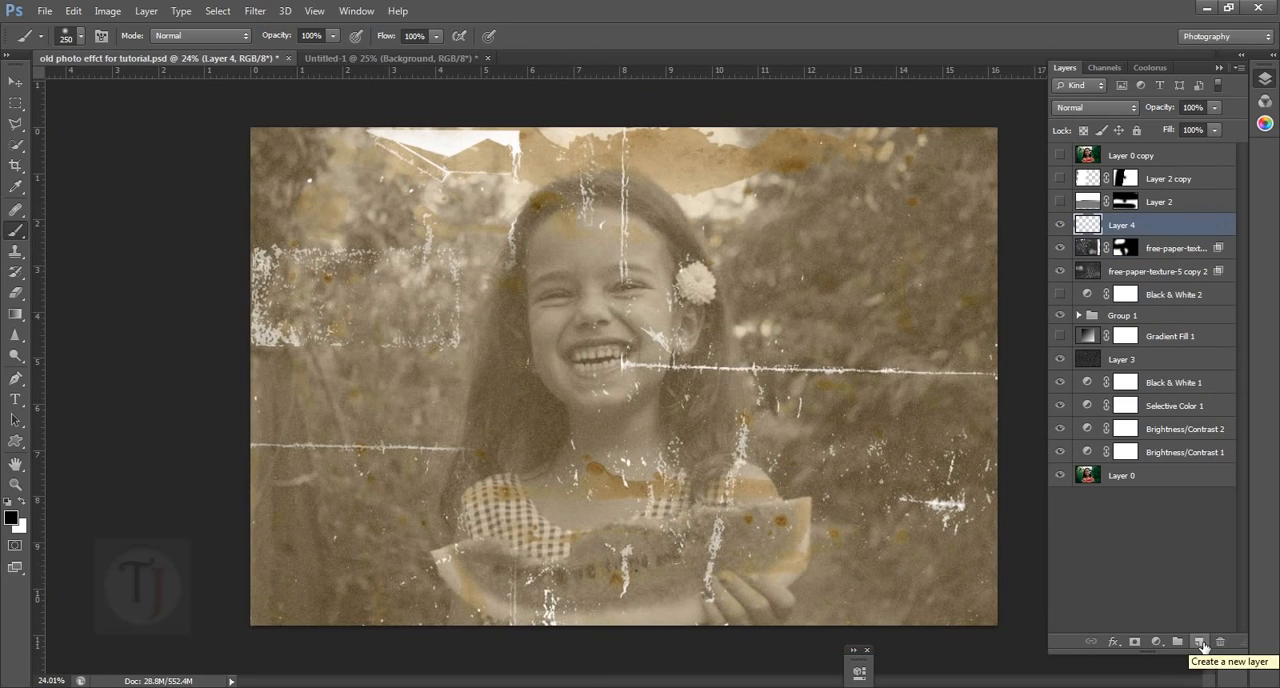
Fill the new layer with a short, slightly slanted Chrome linear gradient whose colour band crosses the middle of the photo
{"action": "left_click", "coordinate": [15, 314]}
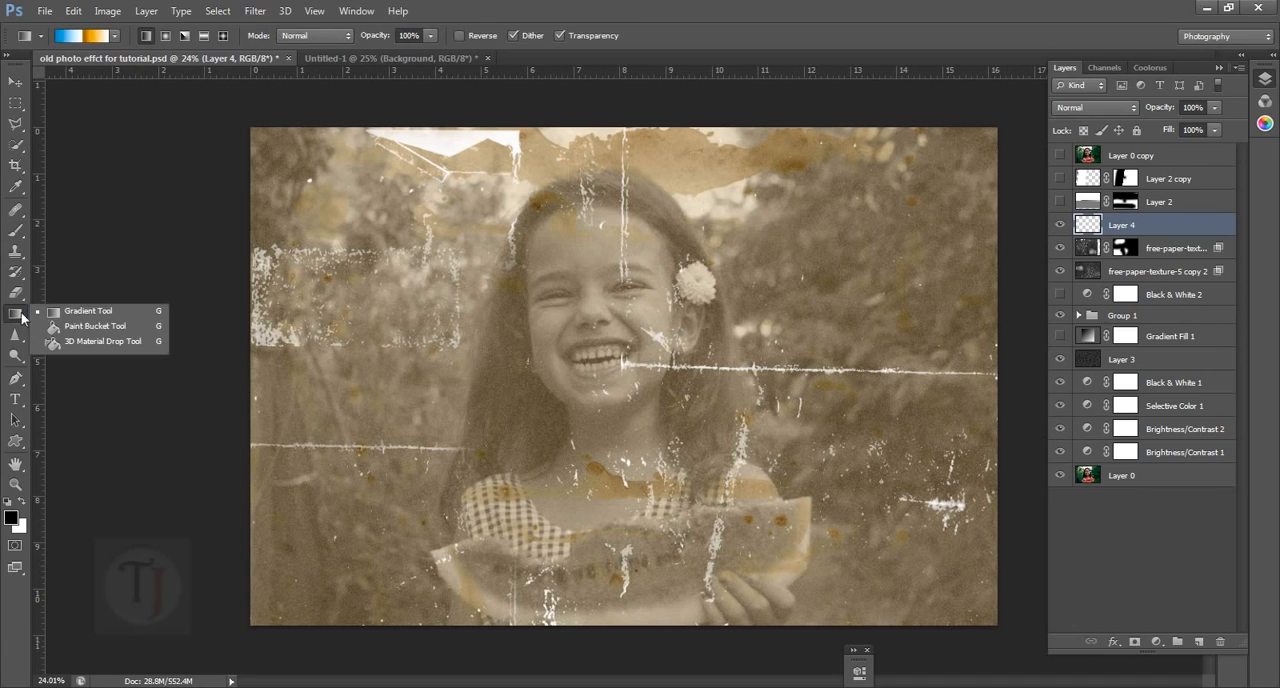
{"action": "left_click", "coordinate": [85, 313]}
{"action": "left_click", "coordinate": [80, 36]}
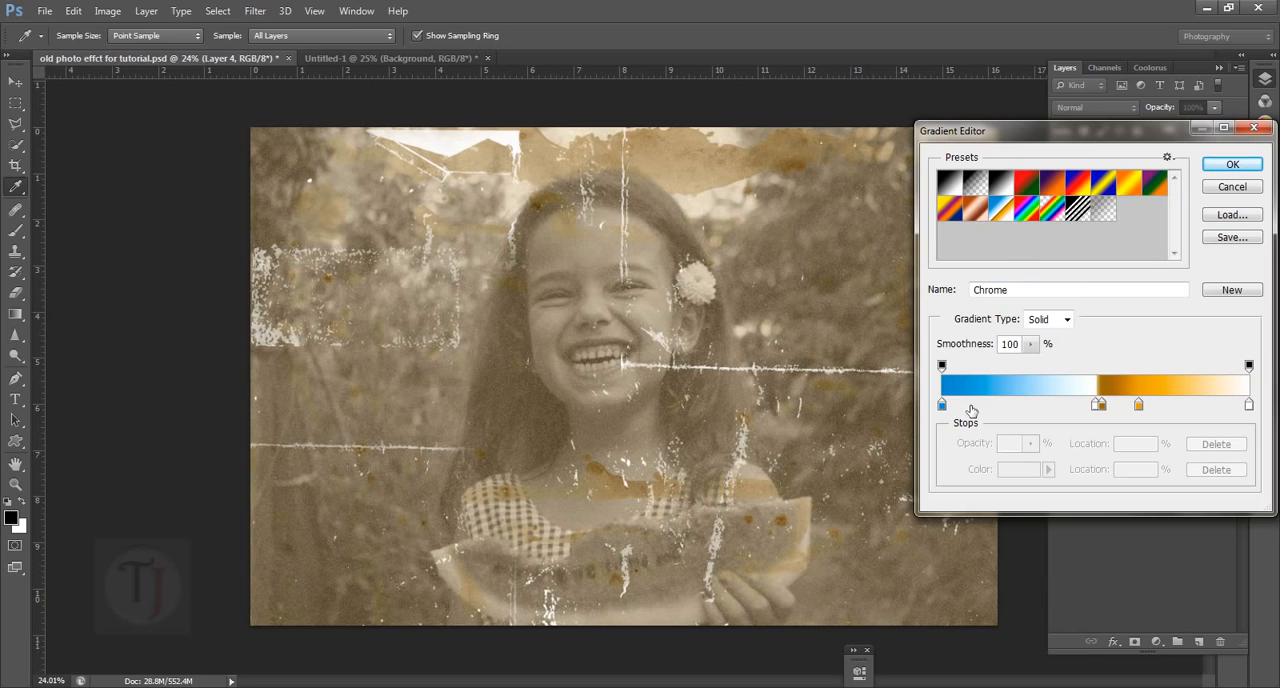
{"action": "left_click", "coordinate": [1229, 191]}
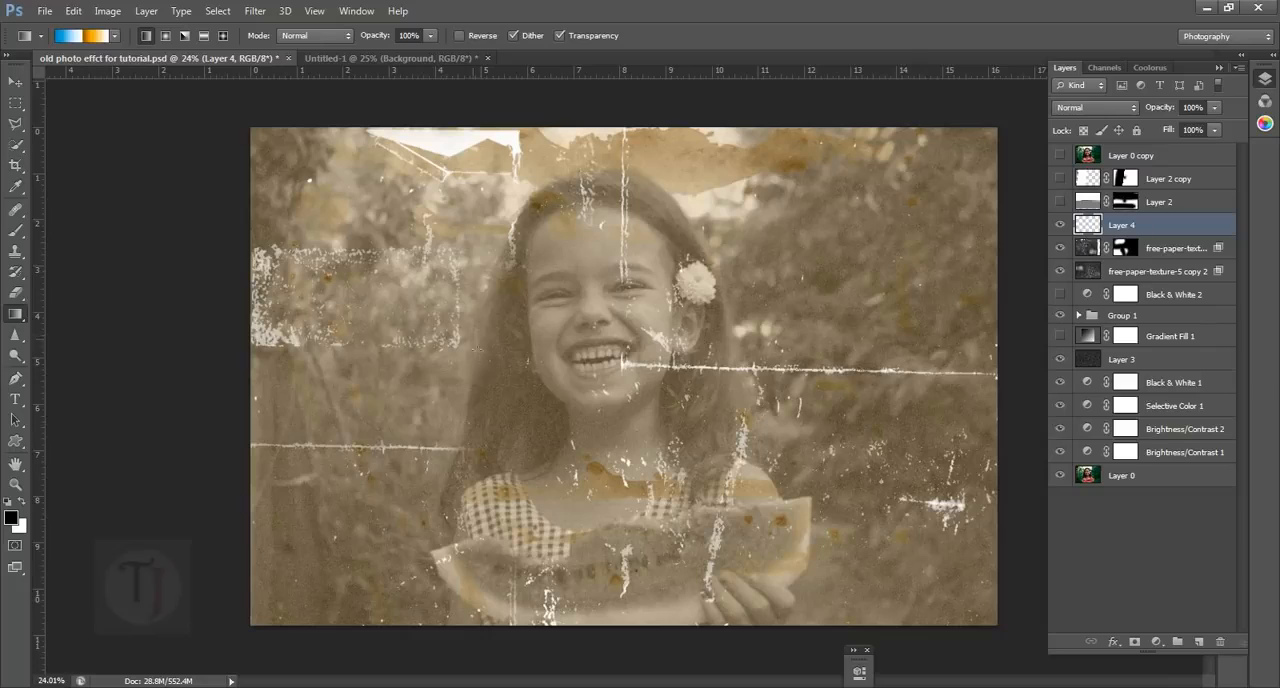
{"action": "left_click_drag", "start_coordinate": [471, 380], "coordinate": [477, 391]}
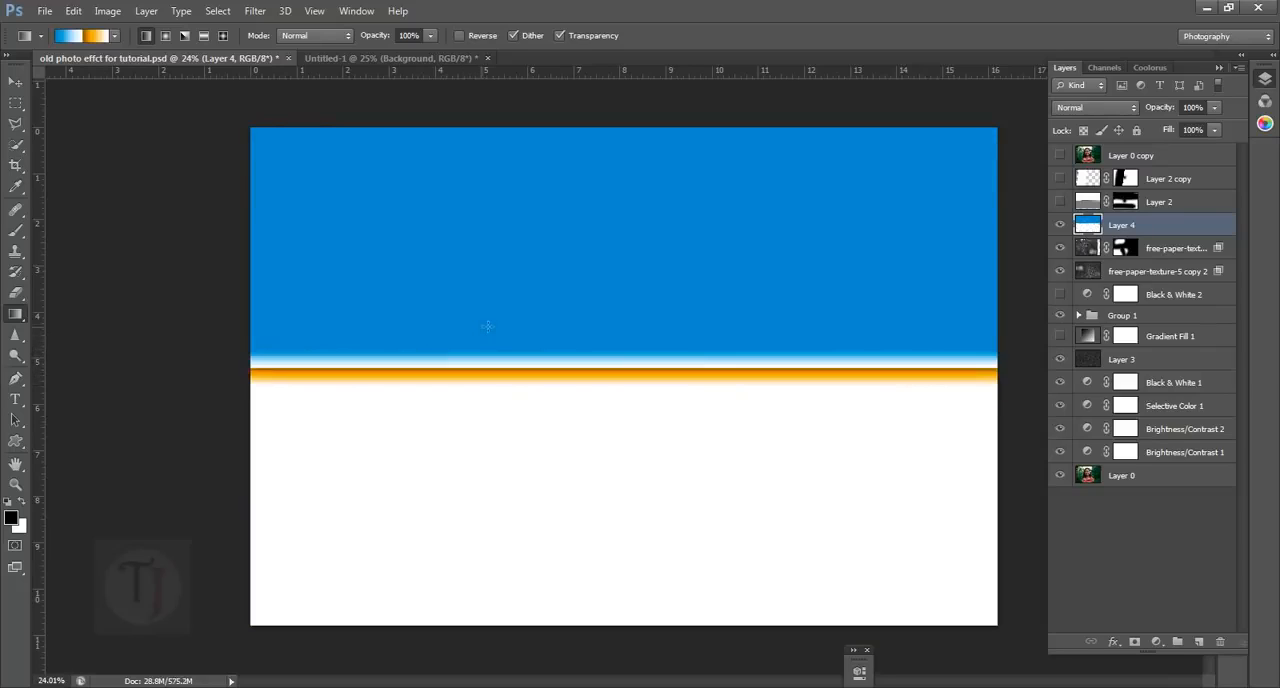
{"action": "left_click_drag", "start_coordinate": [483, 262], "coordinate": [496, 566]}
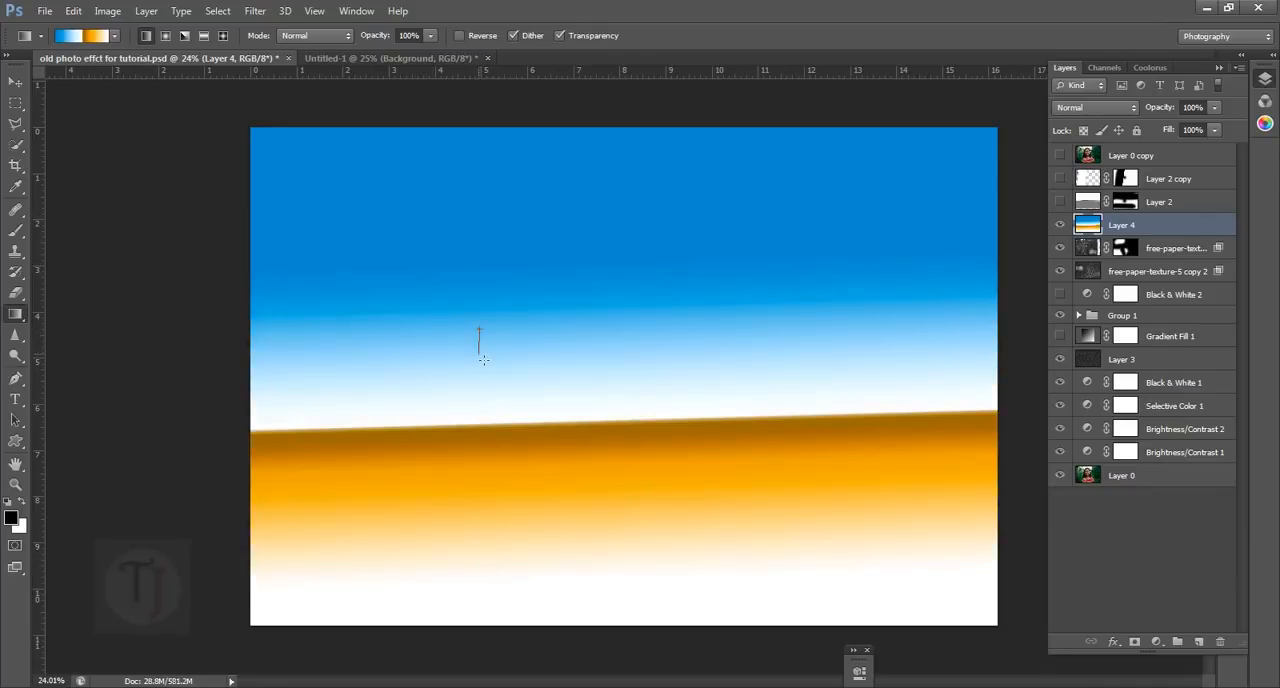
{"action": "left_click_drag", "start_coordinate": [485, 359], "coordinate": [489, 370]}
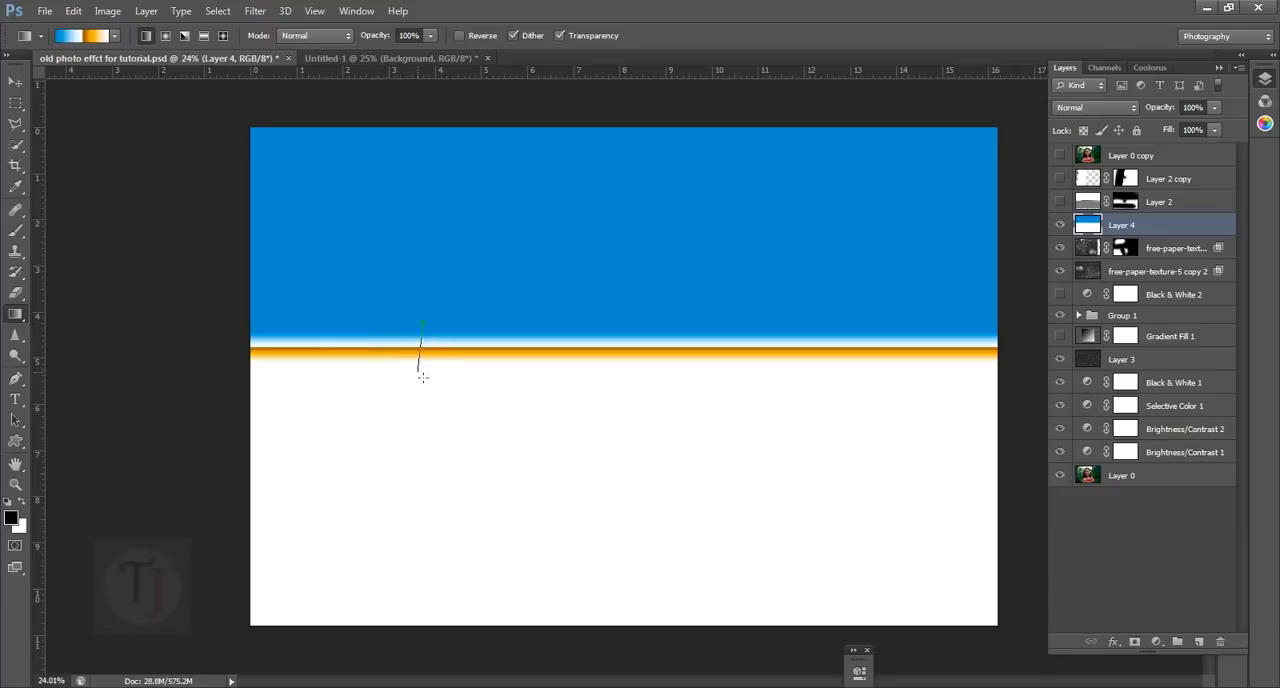
{"action": "left_click_drag", "start_coordinate": [423, 377], "coordinate": [427, 377]}
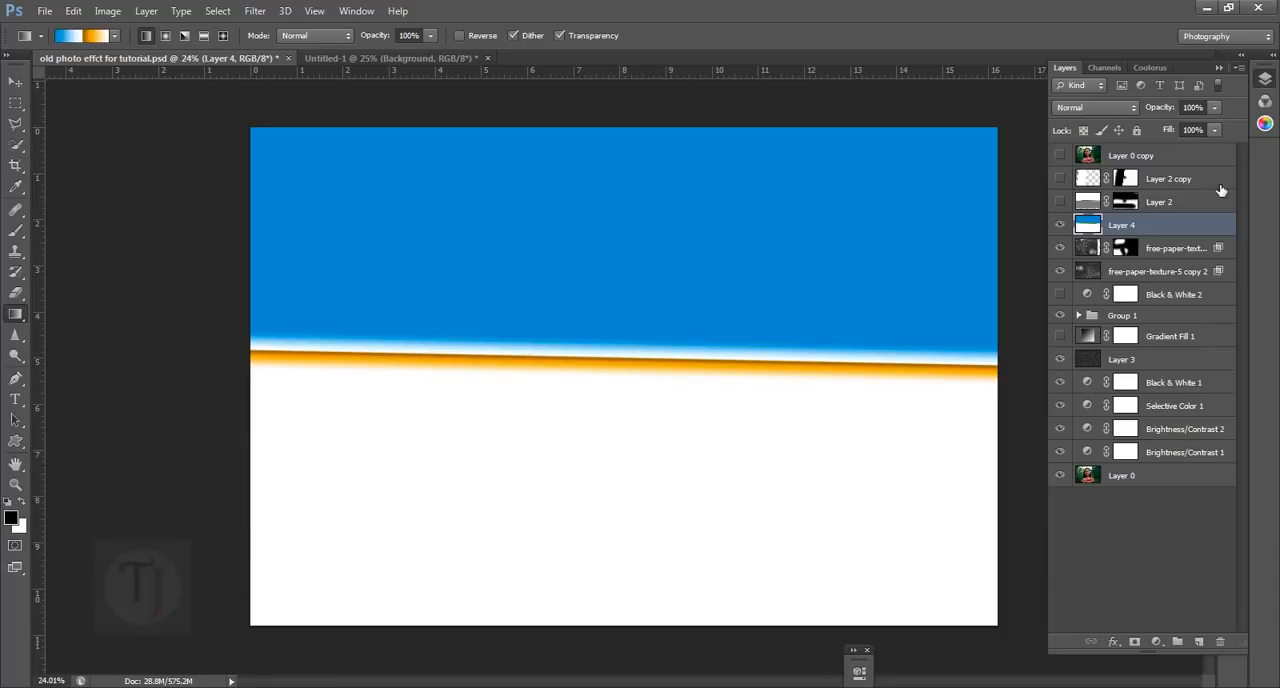
Desaturate the gradient on Layer 4 and set the layer's blend mode to Screen
{"action": "key", "text": "ctrl+shift+u"}
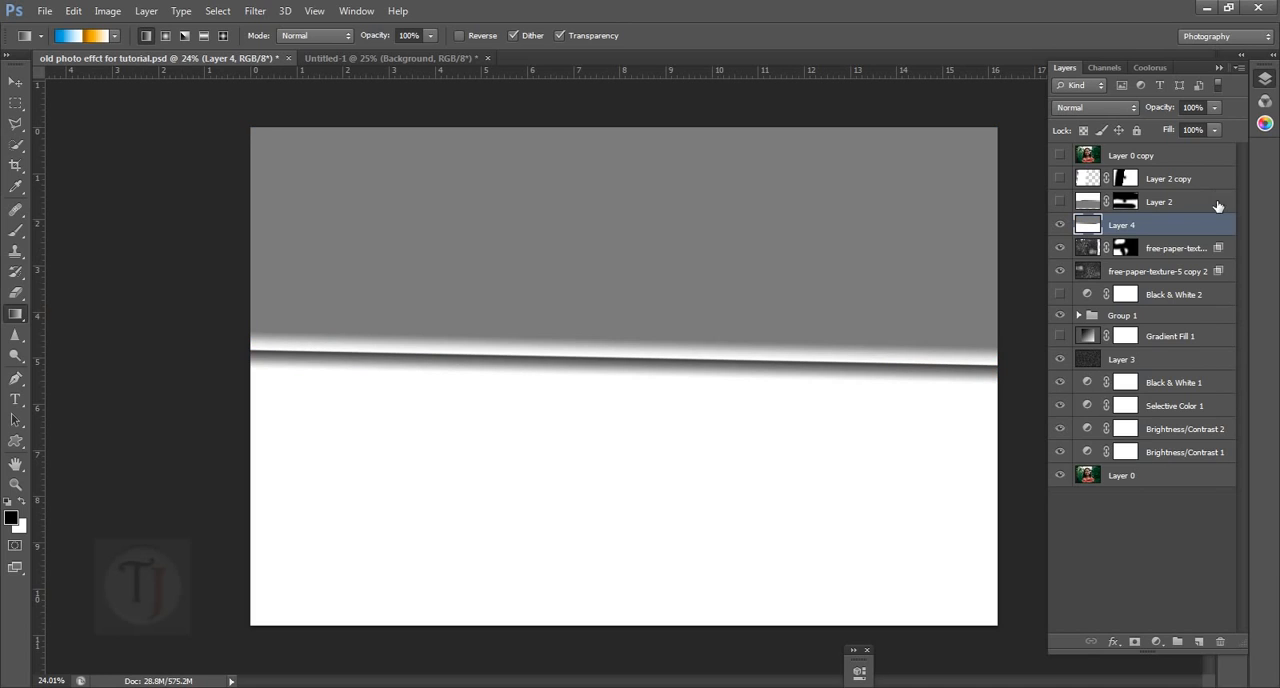
{"action": "left_click", "coordinate": [108, 11]}
{"action": "mouse_move", "coordinate": [185, 55]}
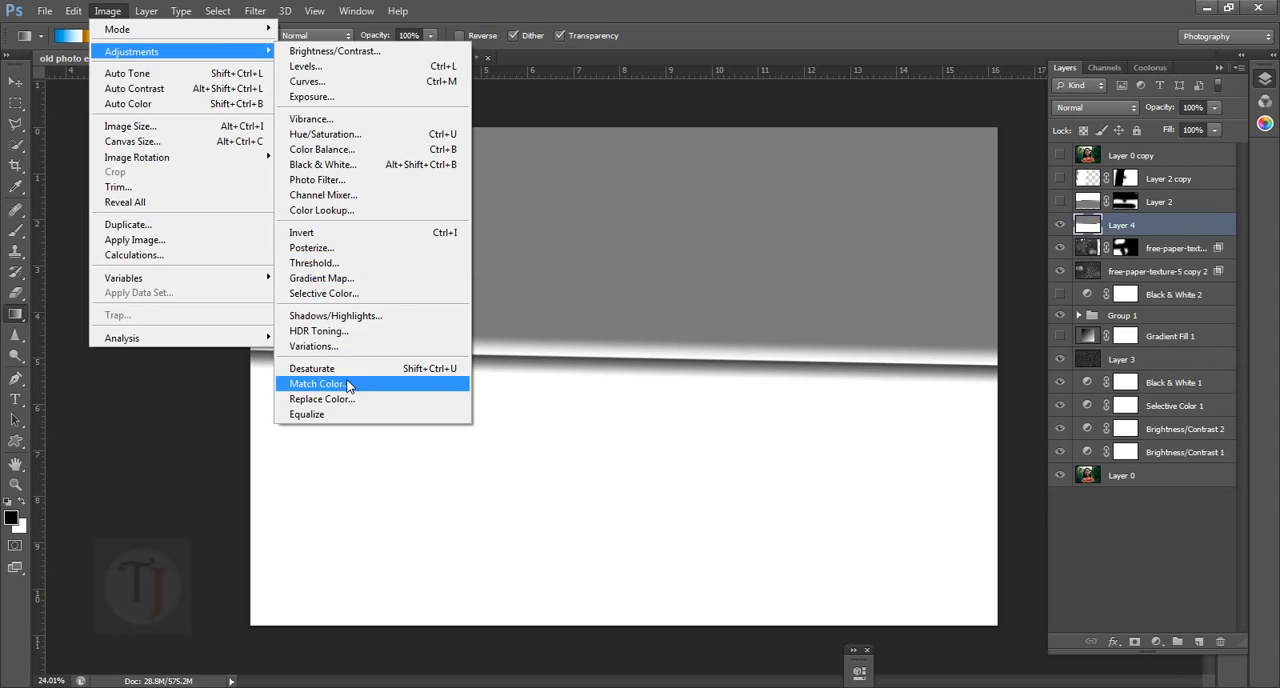
{"action": "left_click", "coordinate": [864, 317]}
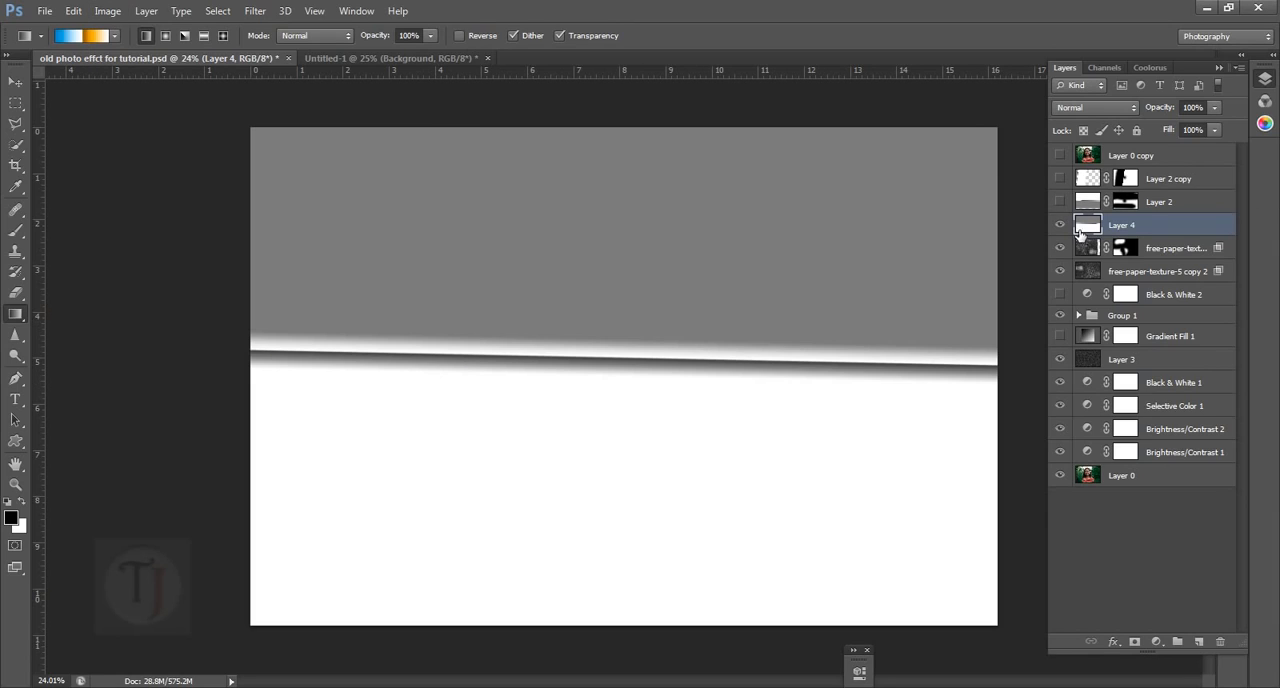
{"action": "left_click", "coordinate": [1104, 108]}
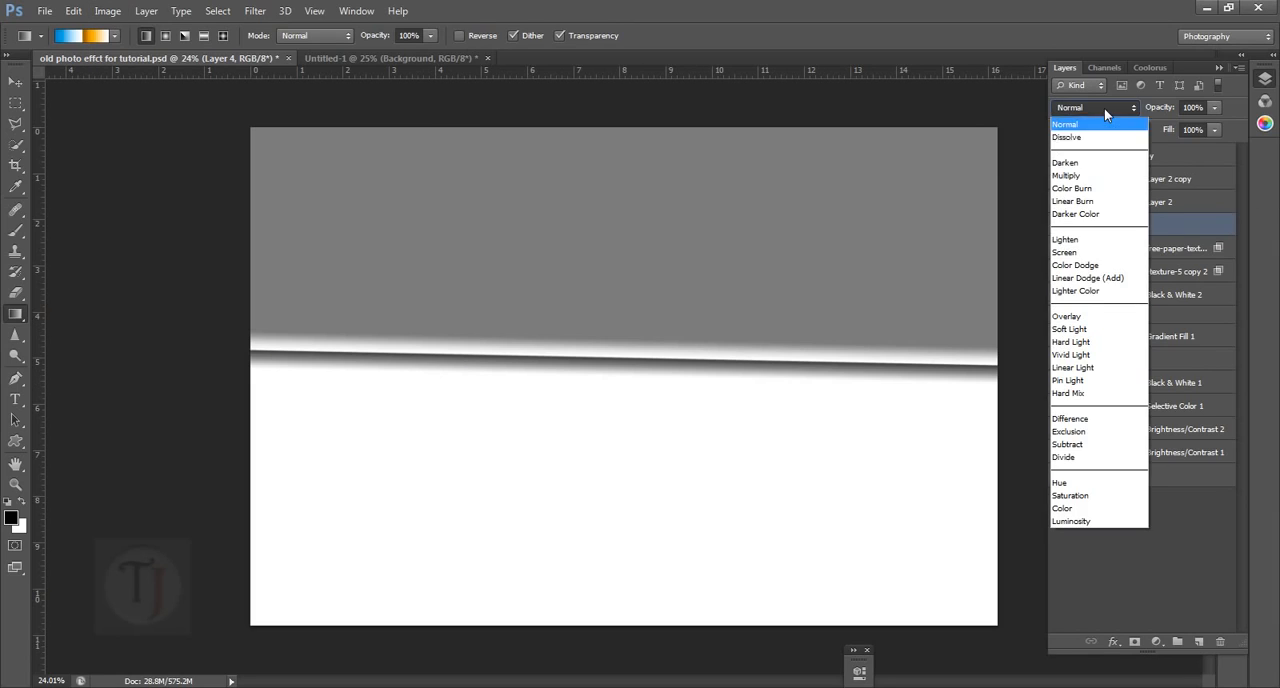
{"action": "left_click", "coordinate": [1109, 251]}
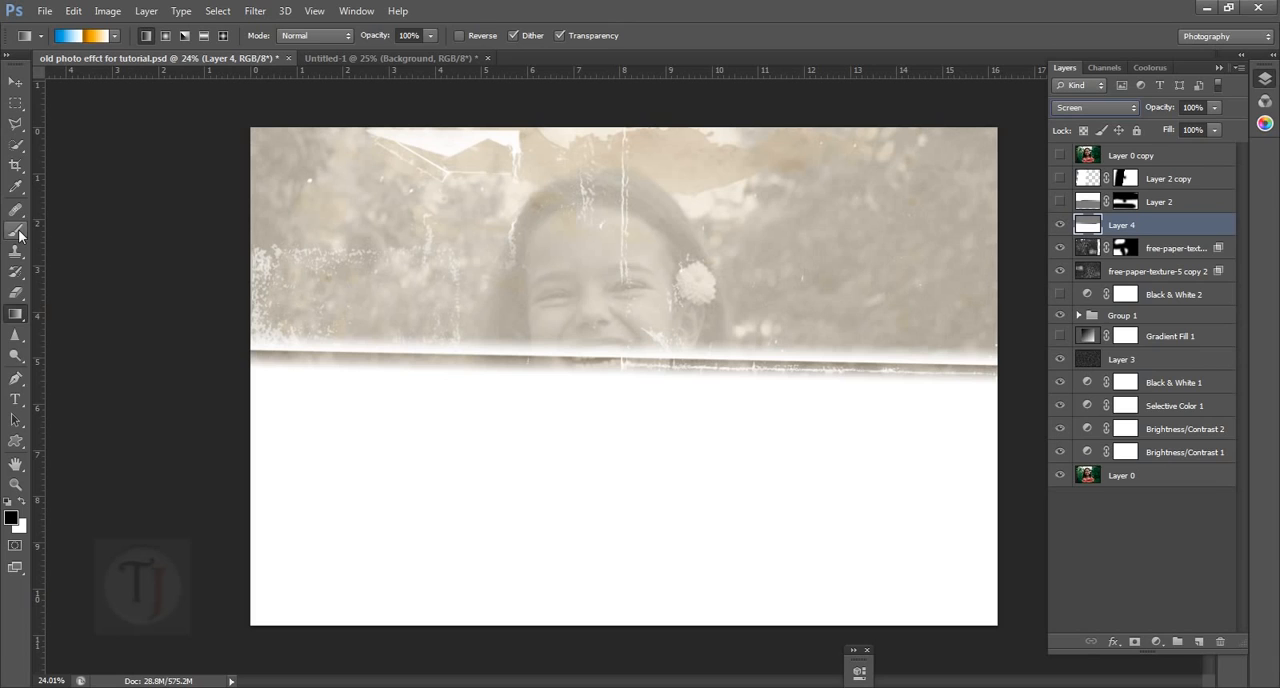
Erase the gradient fill over the upper and lower parts of the photo with a soft 1300 px eraser
{"action": "left_click", "coordinate": [15, 292]}
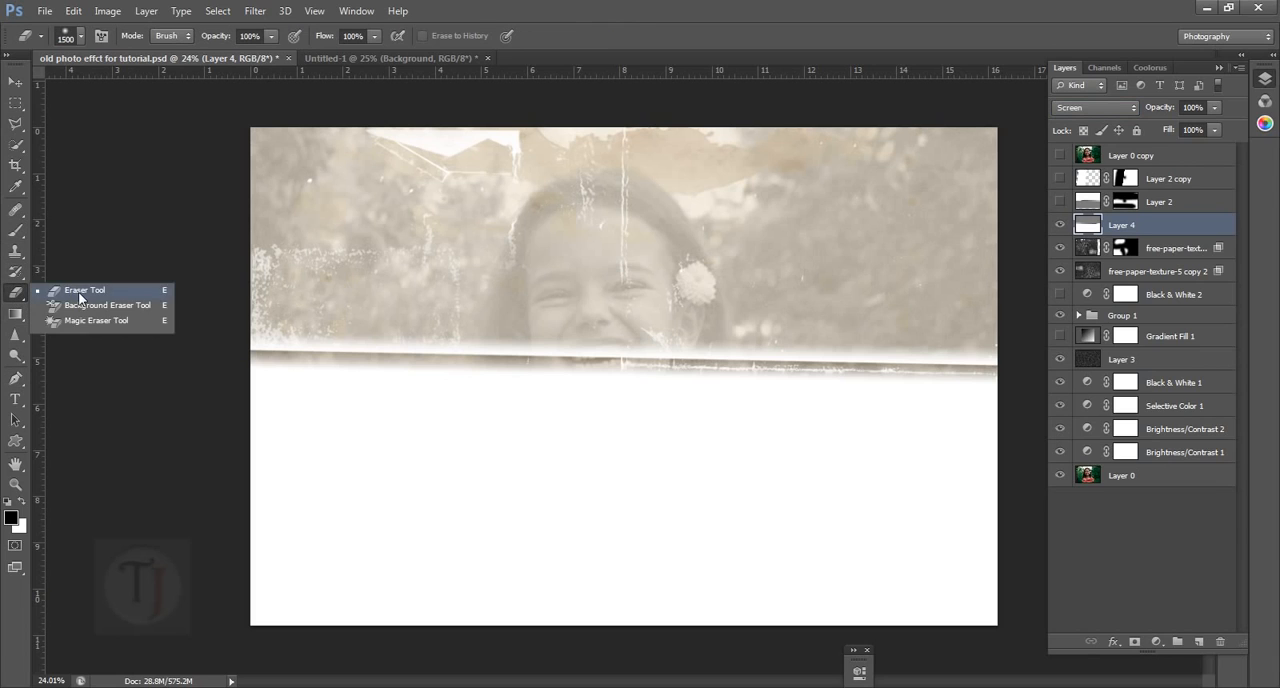
{"action": "left_click", "coordinate": [79, 292]}
{"action": "scroll", "coordinate": [634, 363], "scroll_direction": "down", "scroll_amount": 2}
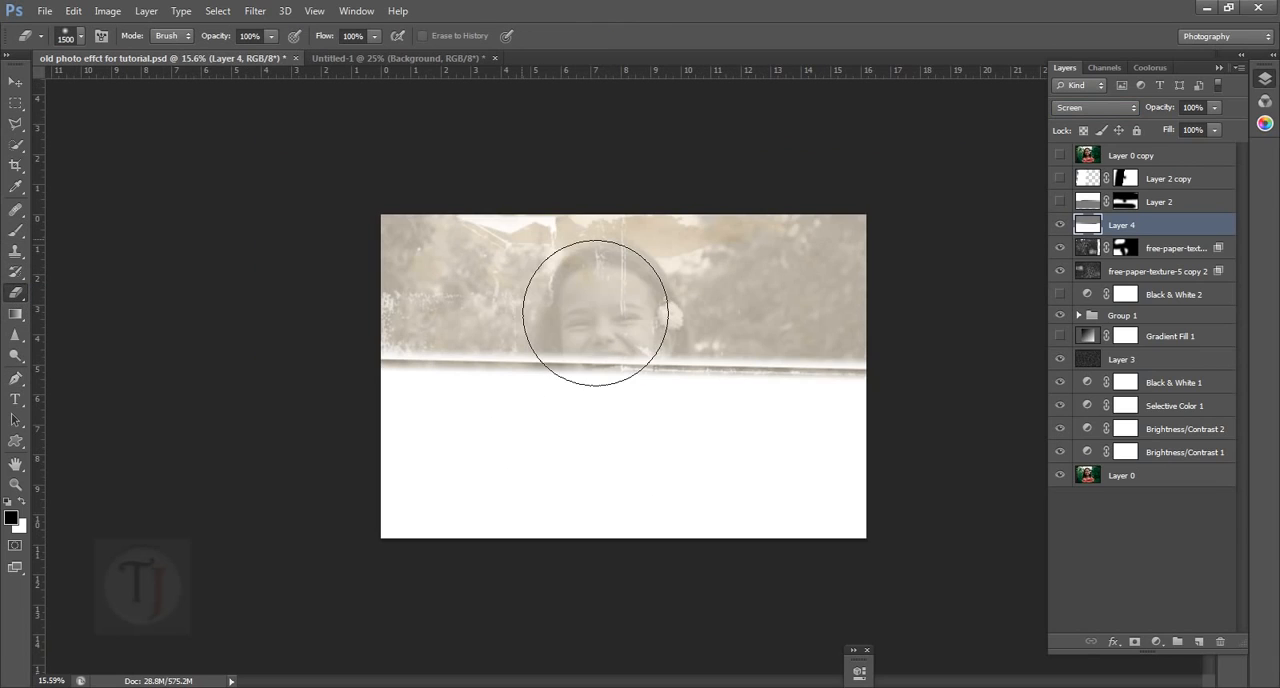
{"action": "key", "text": "bracketleft"}
{"action": "key", "text": "bracketleft"}
{"action": "mouse_move", "coordinate": [477, 320]}
{"action": "left_mouse_down"}
{"action": "mouse_move", "coordinate": [843, 309]}
{"action": "mouse_move", "coordinate": [788, 323]}
{"action": "mouse_move", "coordinate": [591, 323]}
{"action": "mouse_move", "coordinate": [423, 300]}
{"action": "mouse_move", "coordinate": [391, 551]}
{"action": "left_mouse_up"}
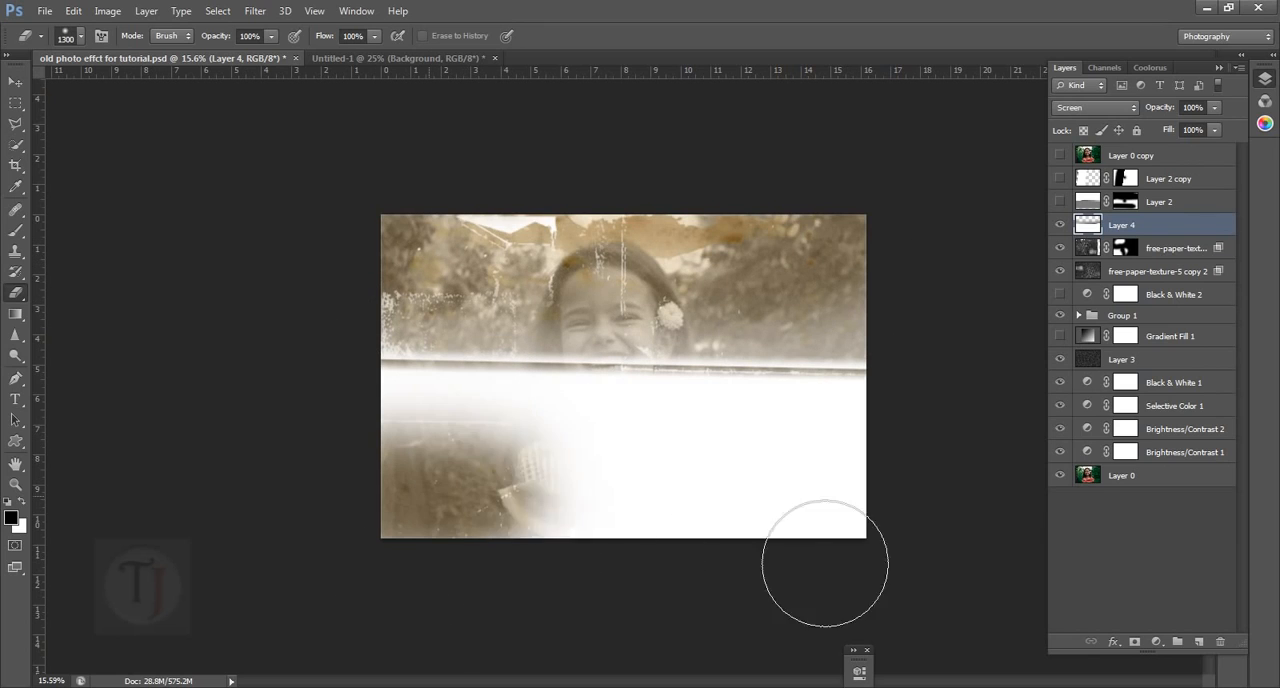
{"action": "mouse_move", "coordinate": [825, 563]}
{"action": "left_mouse_down"}
{"action": "mouse_move", "coordinate": [1020, 543]}
{"action": "mouse_move", "coordinate": [709, 563]}
{"action": "mouse_move", "coordinate": [463, 546]}
{"action": "mouse_move", "coordinate": [596, 527]}
{"action": "left_mouse_up"}
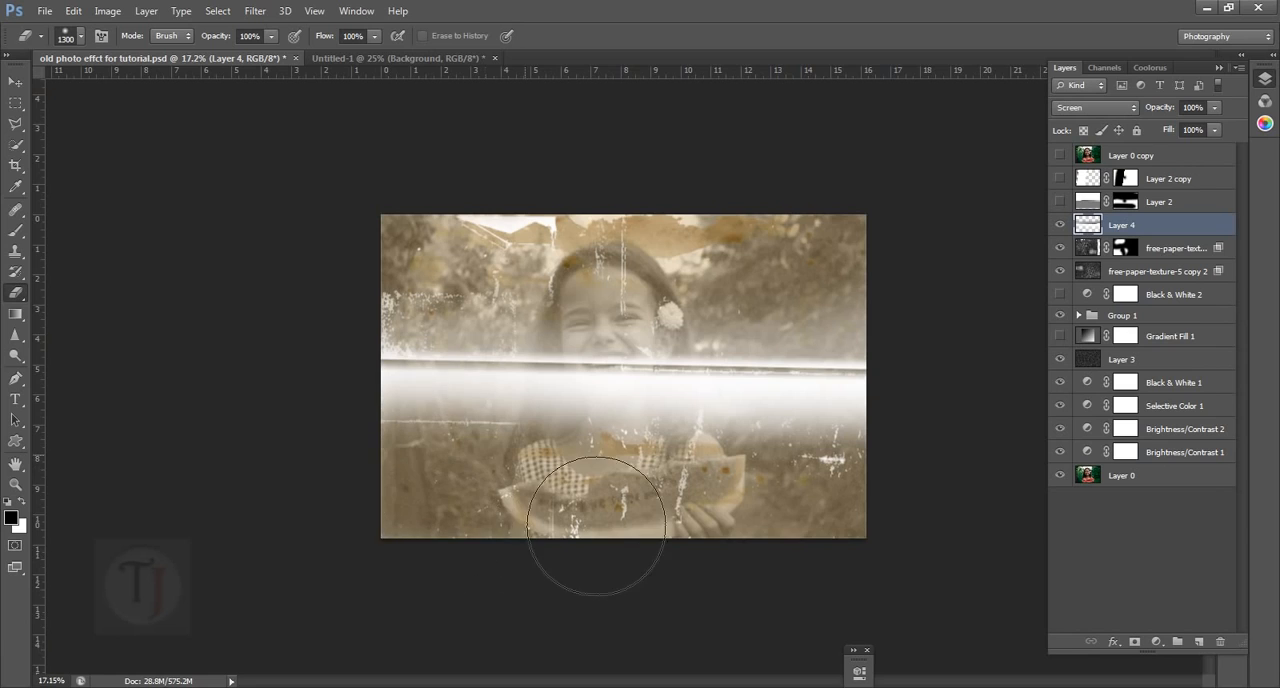
Erase the white glow below the fold line across the photo's full width with a 700 px eraser, leaving a narrow band
{"action": "scroll", "coordinate": [596, 527], "scroll_direction": "up", "scroll_amount": 1}
{"action": "key", "text": "bracketleft"}
{"action": "key", "text": "bracketleft"}
{"action": "key", "text": "bracketleft"}
{"action": "key", "text": "bracketleft"}
{"action": "key", "text": "bracketleft"}
{"action": "key", "text": "bracketleft"}
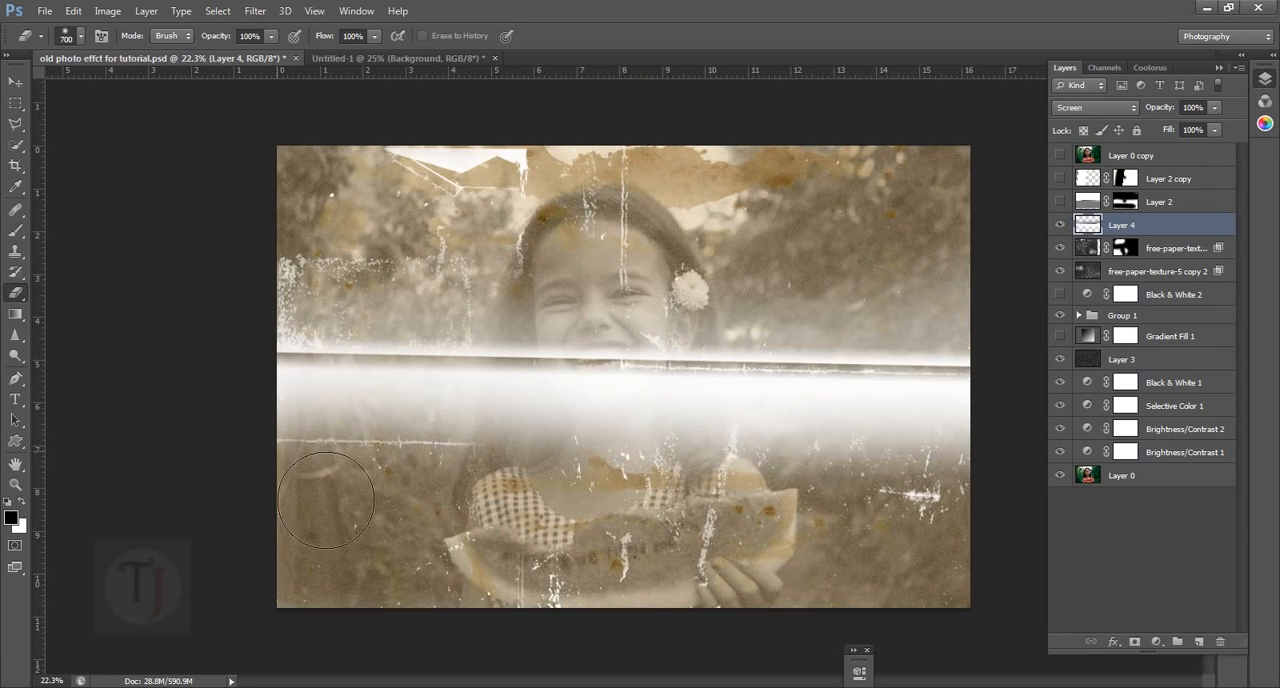
{"action": "mouse_move", "coordinate": [326, 500]}
{"action": "left_mouse_down"}
{"action": "mouse_move", "coordinate": [1063, 513]}
{"action": "mouse_move", "coordinate": [293, 513]}
{"action": "mouse_move", "coordinate": [328, 530]}
{"action": "mouse_move", "coordinate": [1034, 543]}
{"action": "left_mouse_up"}
{"action": "scroll", "coordinate": [300, 510], "scroll_direction": "up", "scroll_amount": 2}
{"action": "left_click_drag", "start_coordinate": [942, 484], "coordinate": [717, 471]}
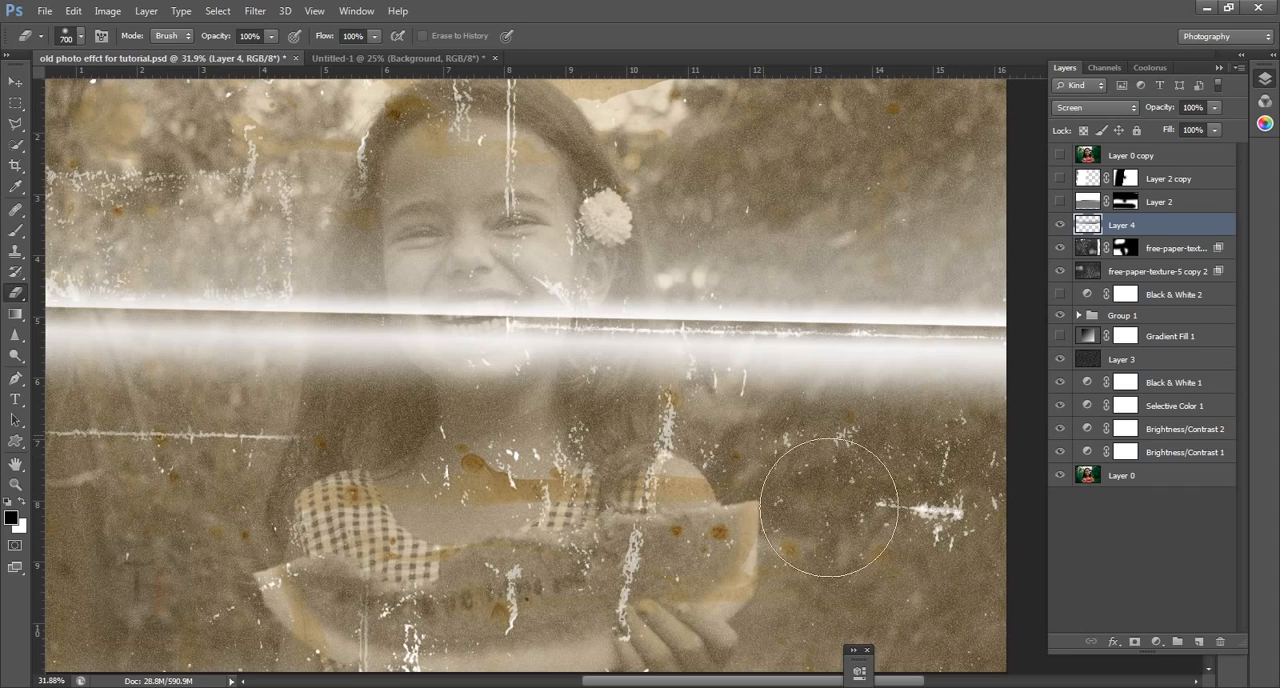
{"action": "left_click_drag", "start_coordinate": [368, 443], "coordinate": [667, 443]}
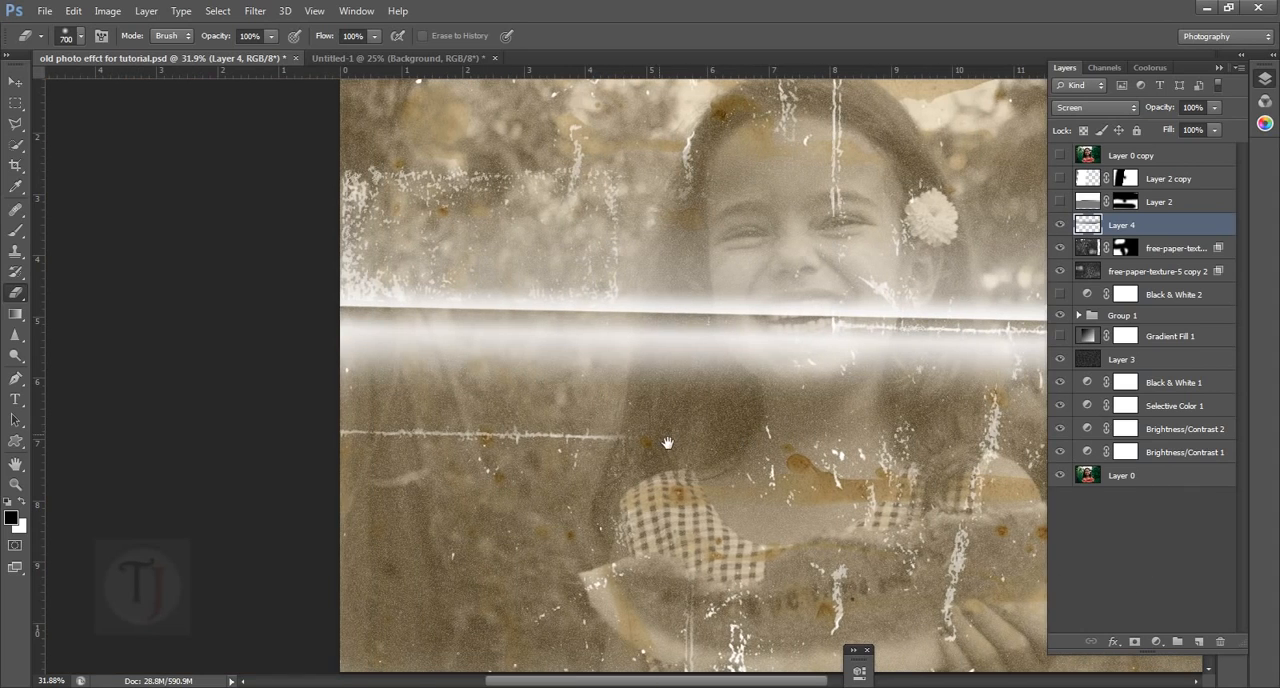
{"action": "left_click_drag", "start_coordinate": [715, 495], "coordinate": [380, 508]}
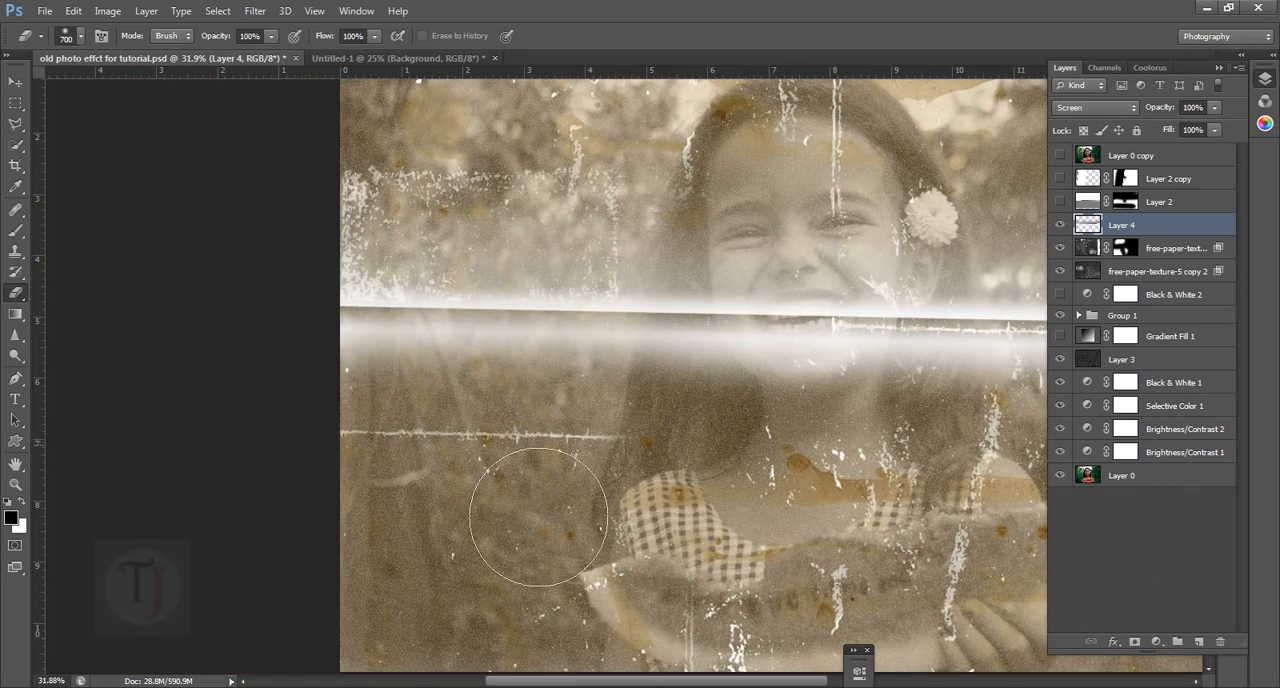
{"action": "scroll", "coordinate": [538, 517], "scroll_direction": "down", "scroll_amount": 3}
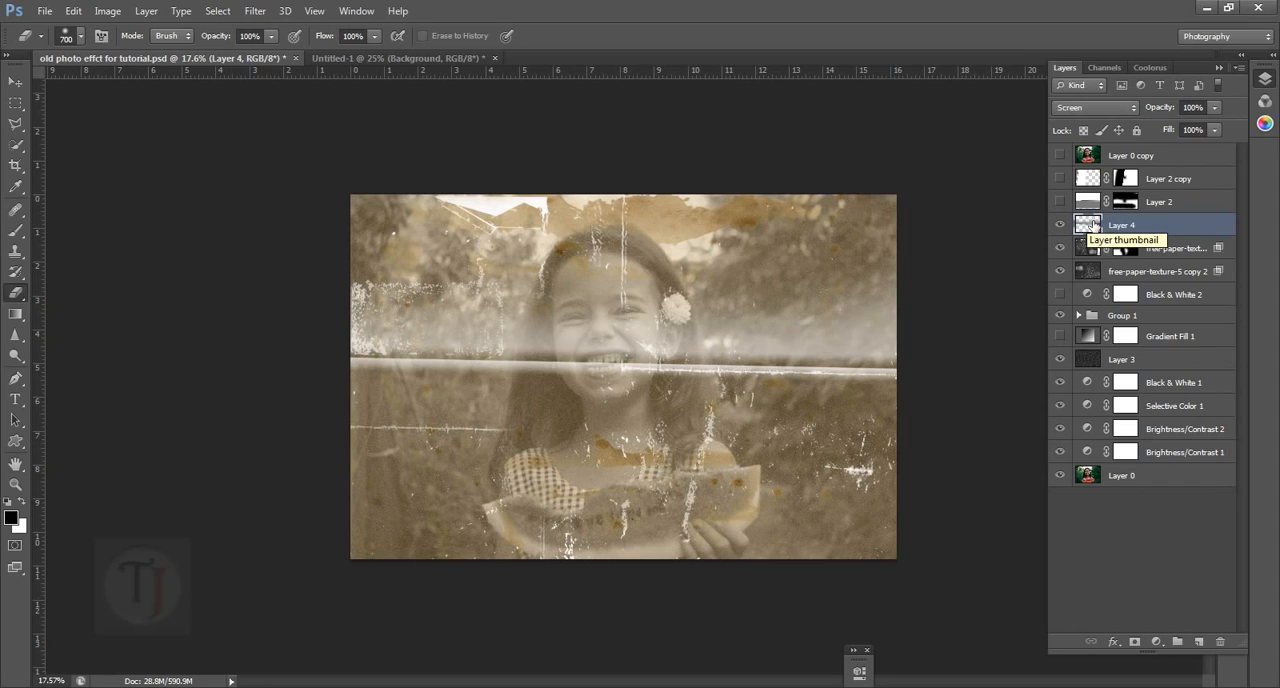
Move Layer 4's fold slightly down from the existing crack line and realign it with the photo's right edge
{"action": "left_click", "coordinate": [15, 81]}
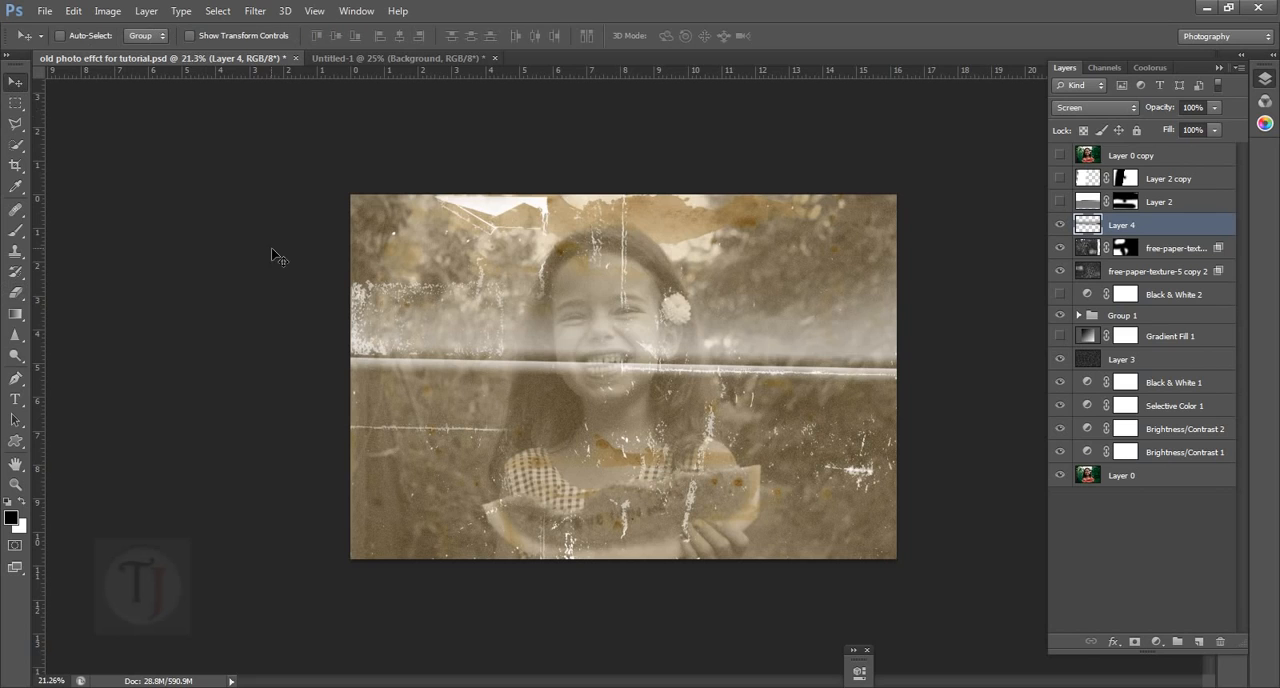
{"action": "scroll", "coordinate": [470, 387], "scroll_direction": "up", "scroll_amount": 1}
{"action": "mouse_move", "coordinate": [523, 415]}
{"action": "left_mouse_down"}
{"action": "mouse_move", "coordinate": [522, 462]}
{"action": "mouse_move", "coordinate": [520, 430]}
{"action": "left_mouse_up"}
{"action": "scroll", "coordinate": [620, 445], "scroll_direction": "down", "scroll_amount": 3}
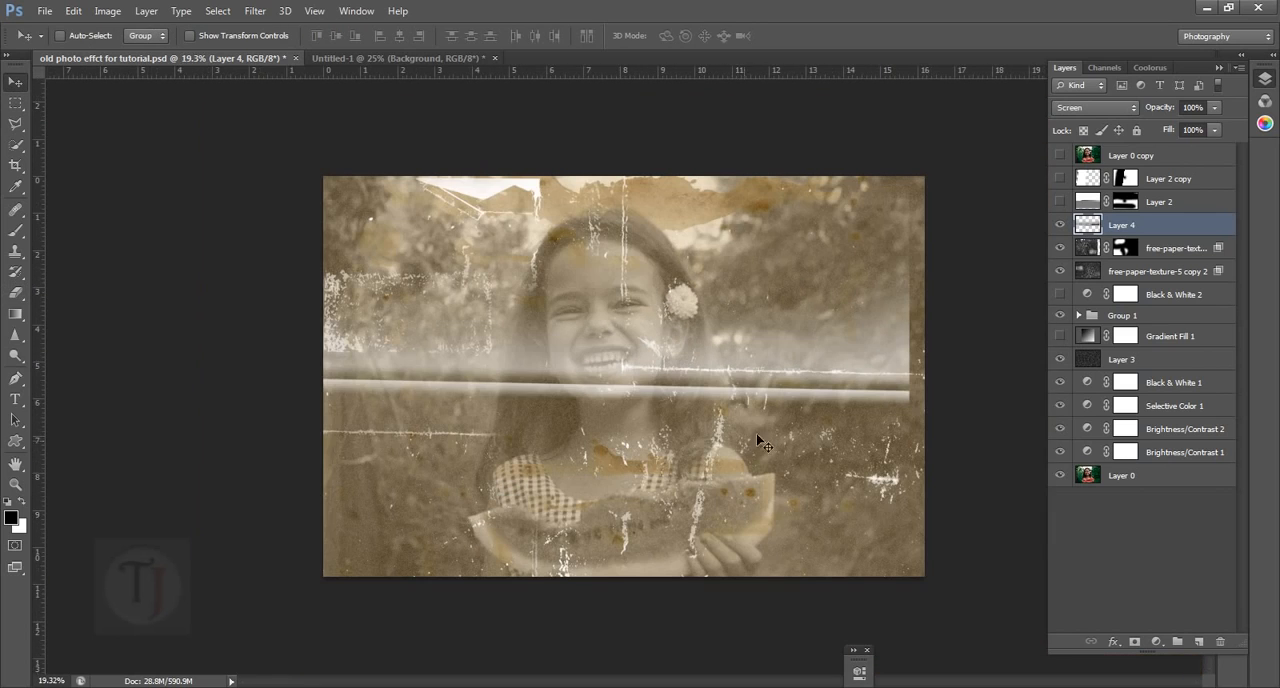
{"action": "left_click_drag", "start_coordinate": [635, 383], "coordinate": [651, 383]}
{"action": "scroll", "coordinate": [651, 383], "scroll_direction": "up", "scroll_amount": 2}
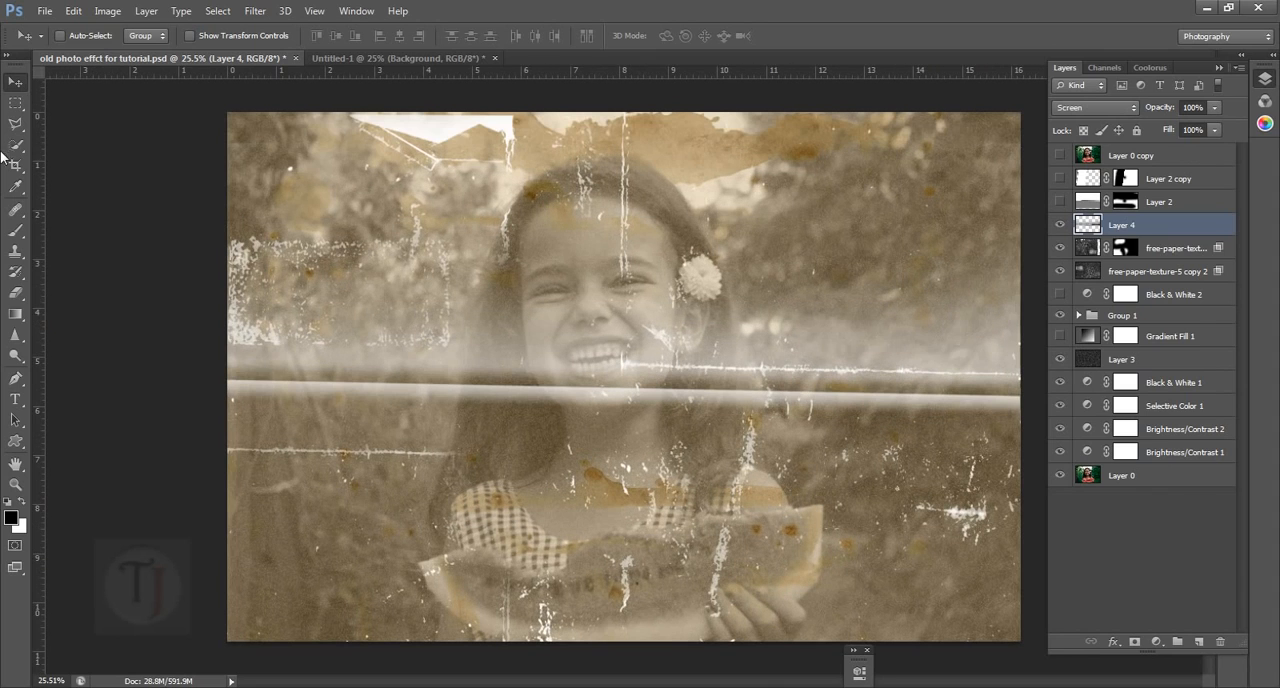
Paint black over the haze above the fold on Layer 4 across the photo's width, using soft brushes of 250 to 500 px
{"action": "left_click", "coordinate": [15, 231]}
{"action": "scroll", "coordinate": [393, 278], "scroll_direction": "up", "scroll_amount": 1}
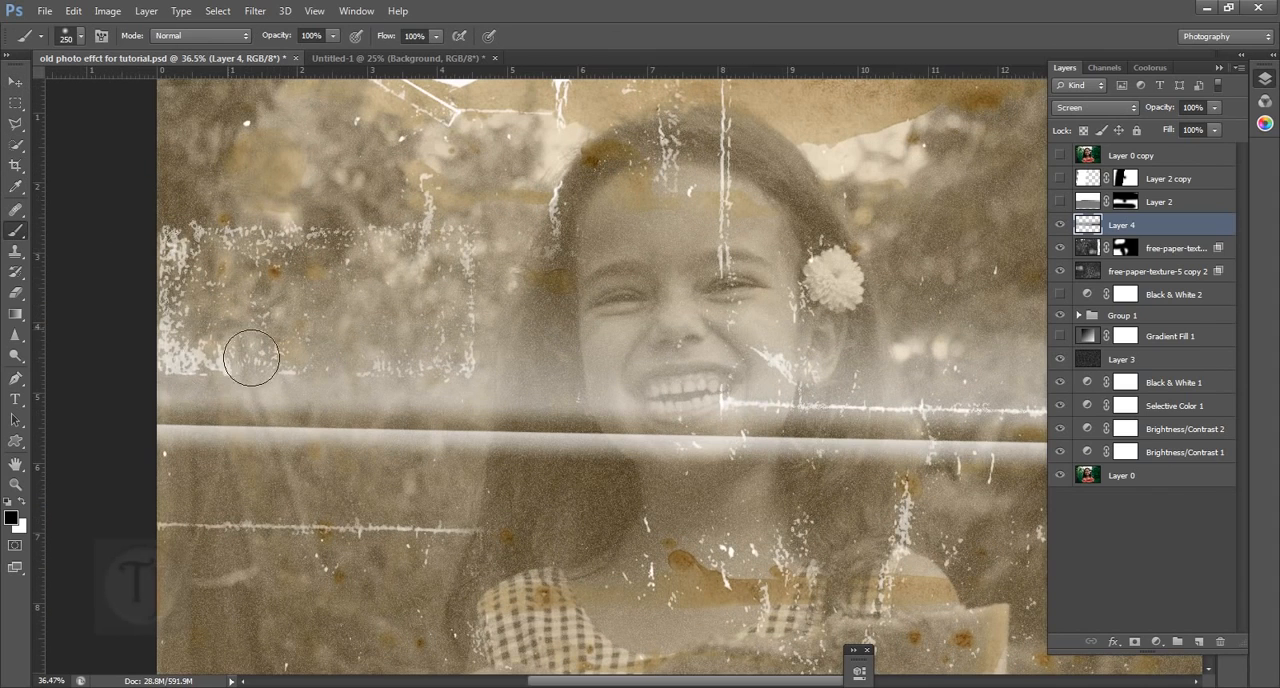
{"action": "mouse_move", "coordinate": [185, 383]}
{"action": "left_mouse_down"}
{"action": "mouse_move", "coordinate": [736, 398]}
{"action": "mouse_move", "coordinate": [833, 366]}
{"action": "mouse_move", "coordinate": [589, 352]}
{"action": "left_mouse_up"}
{"action": "scroll", "coordinate": [194, 342], "scroll_direction": "down", "scroll_amount": 2}
{"action": "key", "text": "bracketright"}
{"action": "key", "text": "bracketright"}
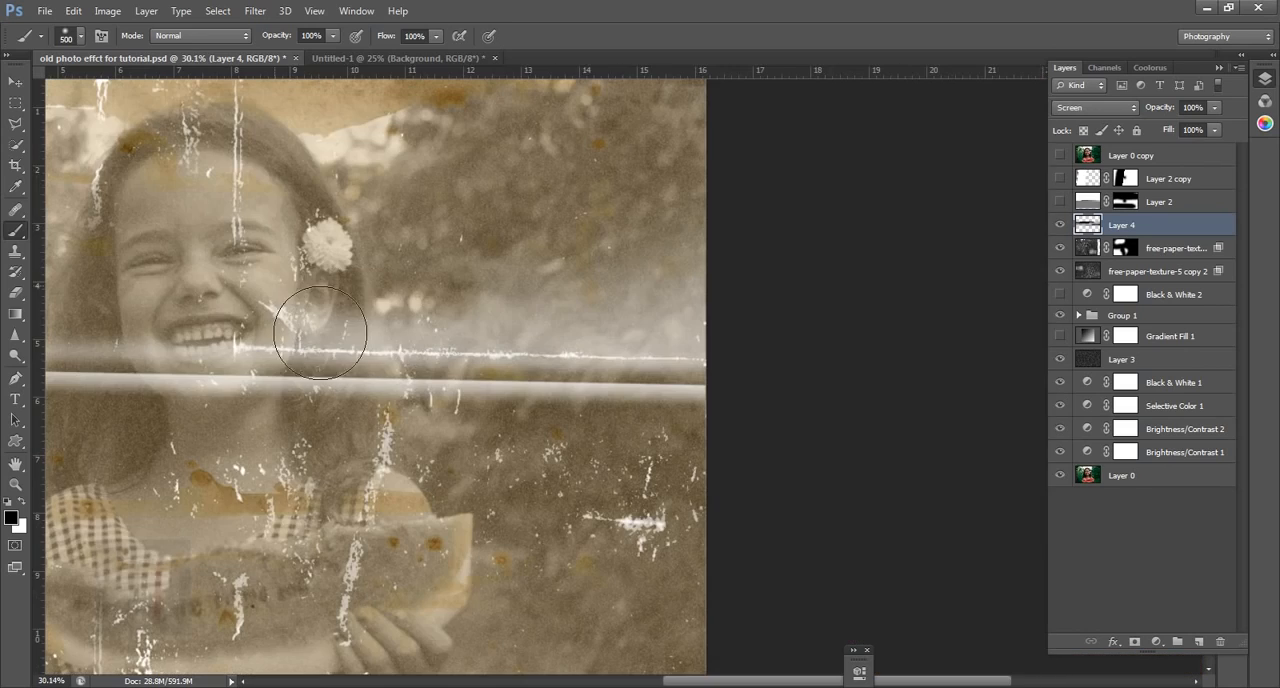
{"action": "left_click_drag", "start_coordinate": [307, 327], "coordinate": [786, 343]}
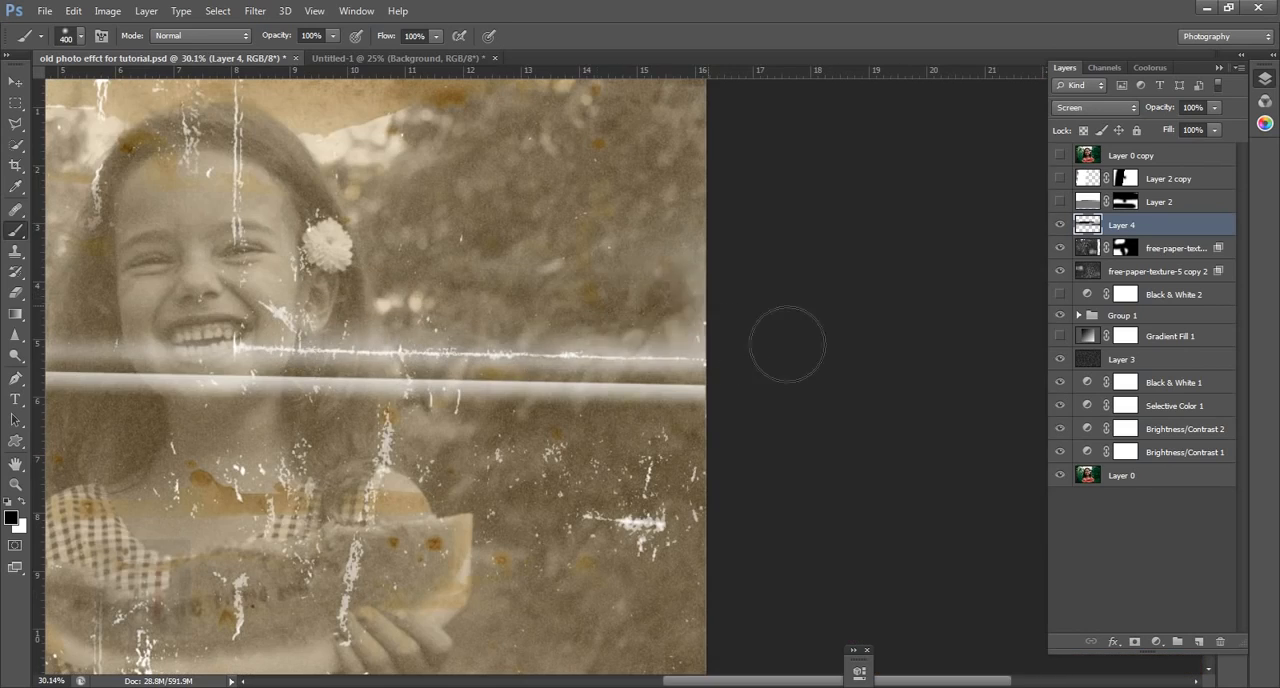
{"action": "left_click_drag", "start_coordinate": [290, 217], "coordinate": [791, 228]}
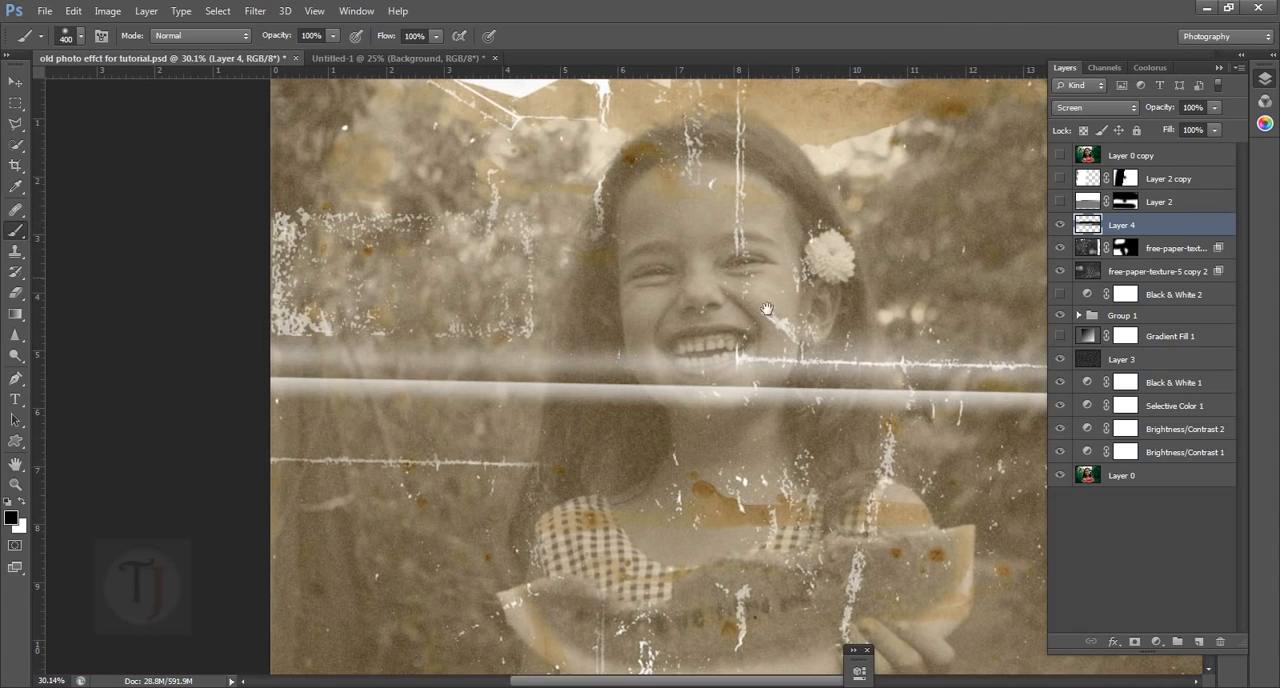
{"action": "left_click_drag", "start_coordinate": [678, 312], "coordinate": [528, 302]}
{"action": "mouse_move", "coordinate": [192, 460]}
{"action": "left_mouse_down"}
{"action": "mouse_move", "coordinate": [1036, 469]}
{"action": "mouse_move", "coordinate": [589, 345]}
{"action": "left_mouse_up"}
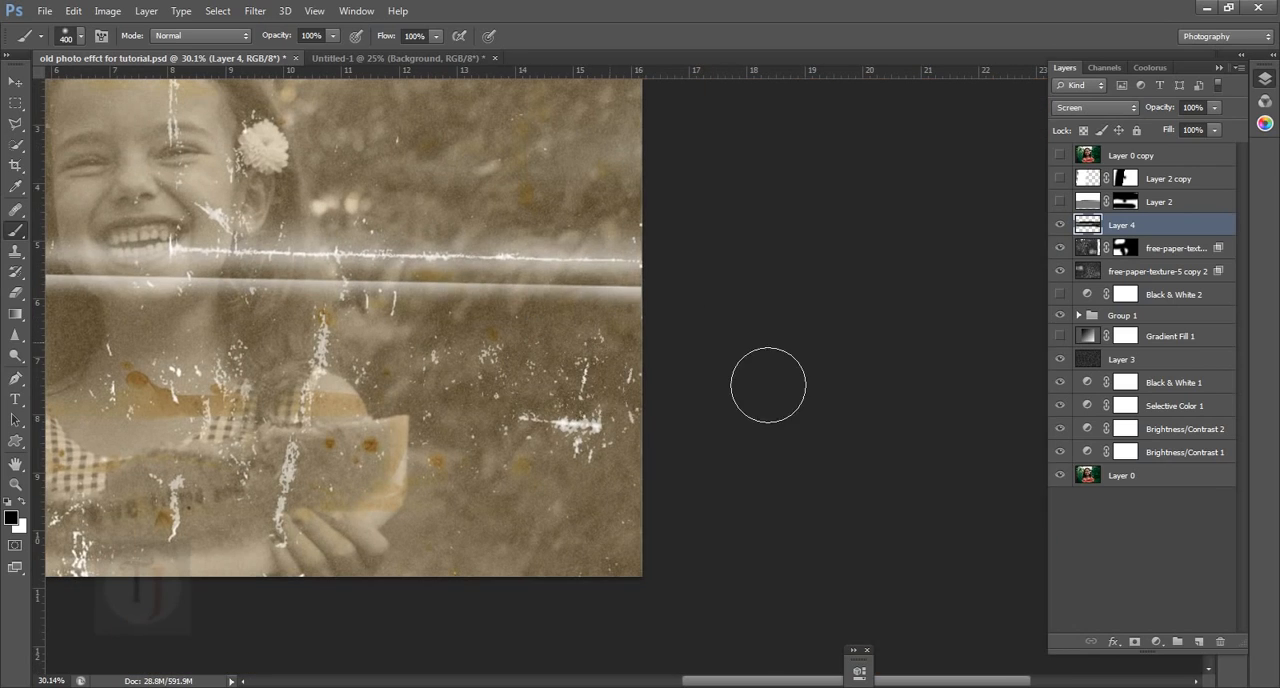
{"action": "key", "text": "ctrl+0"}
Lower Layer 4's opacity to soften the fold, compare the photo with and without it, and leave the layer hidden
{"action": "left_click_drag", "start_coordinate": [1170, 110], "coordinate": [1146, 113]}
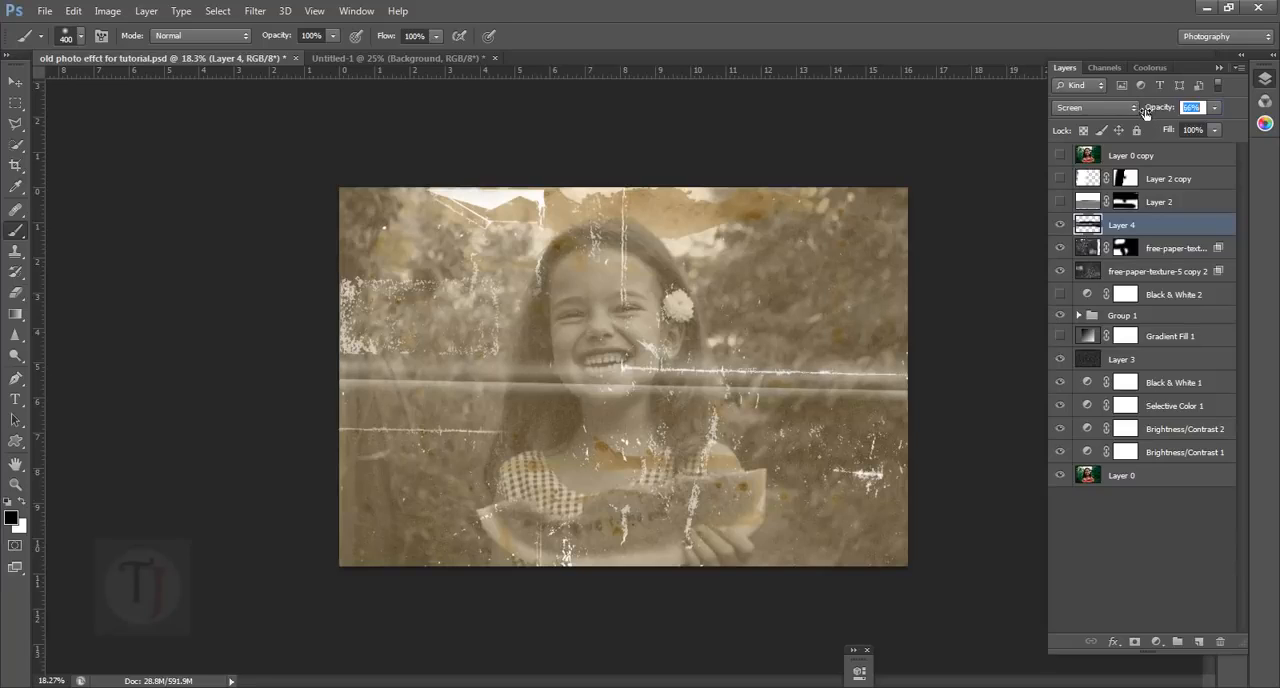
{"action": "left_click_drag", "start_coordinate": [1140, 114], "coordinate": [1139, 114]}
{"action": "left_click", "coordinate": [1060, 225]}
{"action": "left_click", "coordinate": [1060, 225]}
{"action": "left_click", "coordinate": [1060, 225]}
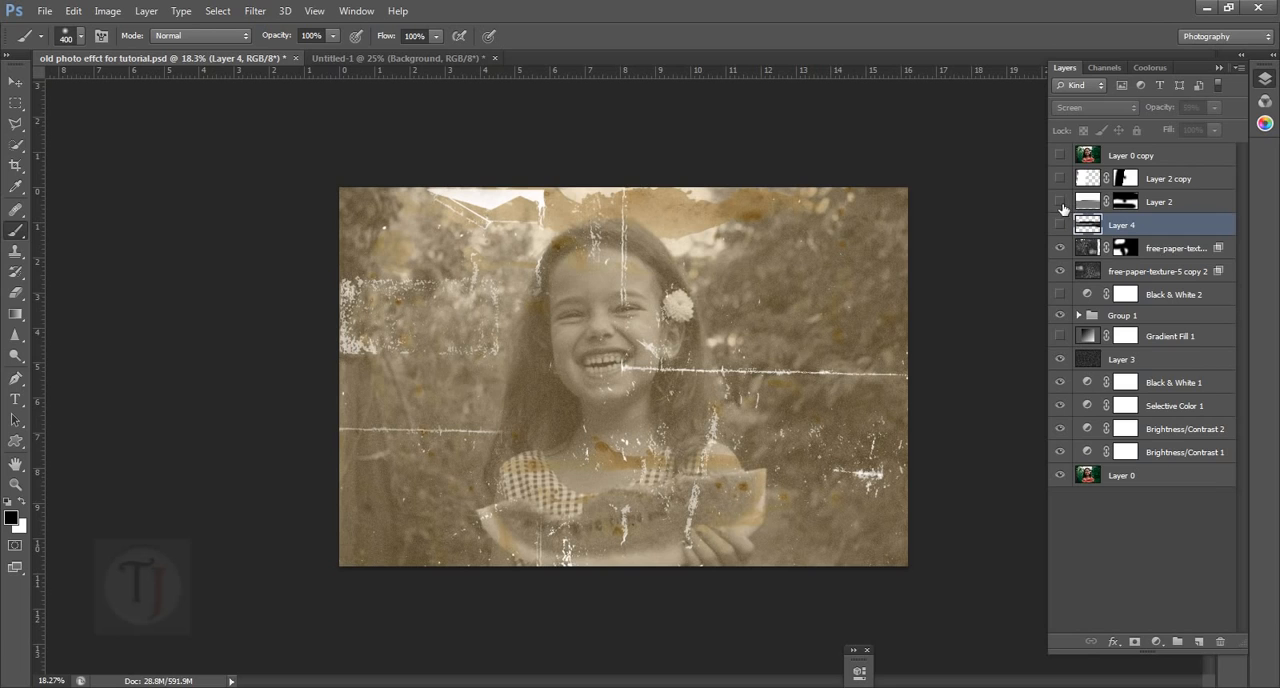
Turn on the prepared folds on Layer 2 and Layer 2 copy, comparing the photo with and without Layer 2's fold
{"action": "left_click", "coordinate": [1060, 202]}
{"action": "scroll", "coordinate": [486, 364], "scroll_direction": "up", "scroll_amount": 3}
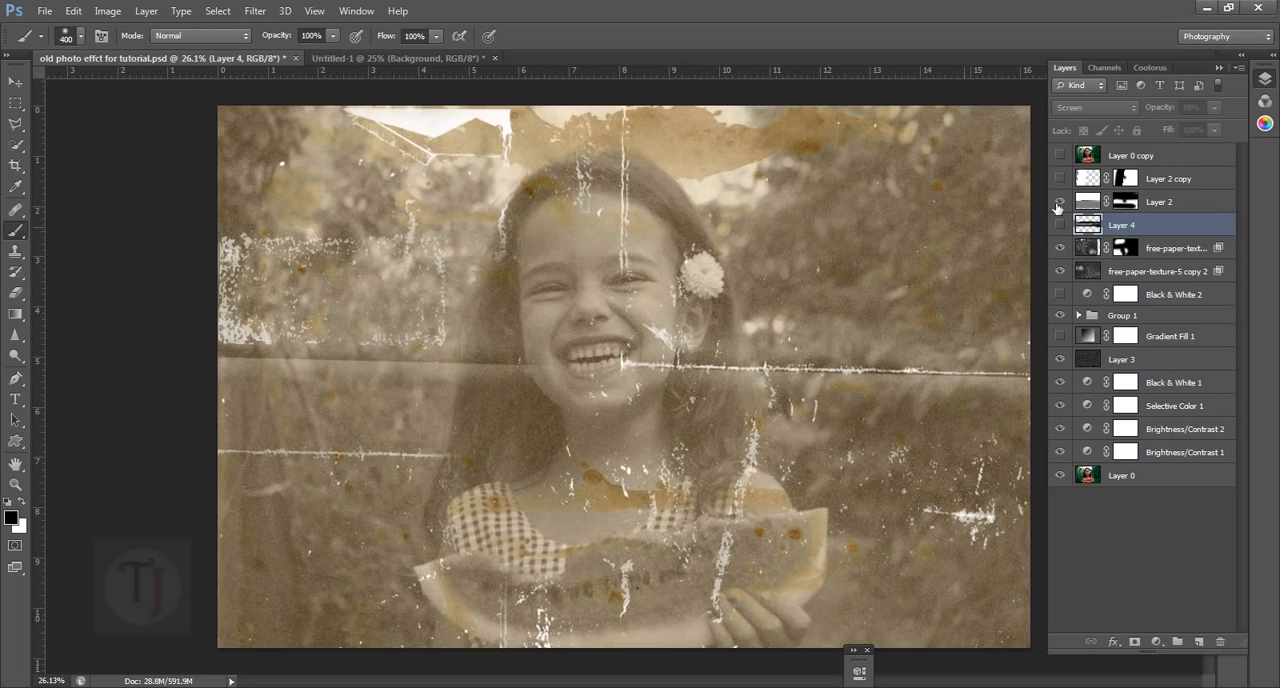
{"action": "left_click", "coordinate": [1062, 202]}
{"action": "left_click", "coordinate": [1062, 202]}
{"action": "left_click", "coordinate": [1062, 178]}
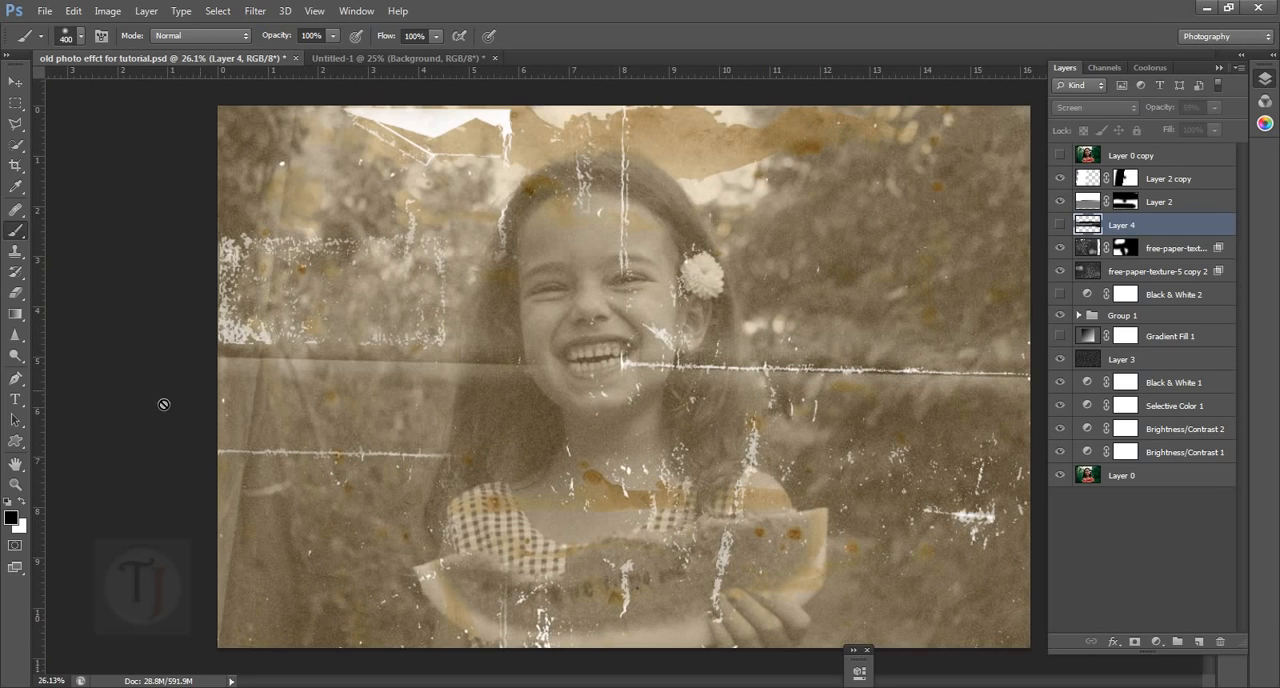
Duplicate the original colour photo on Layer 0 and move the duplicate to the top of the layer stack
{"action": "scroll", "coordinate": [286, 277], "scroll_direction": "down", "scroll_amount": 3}
{"action": "left_click", "coordinate": [1182, 485]}
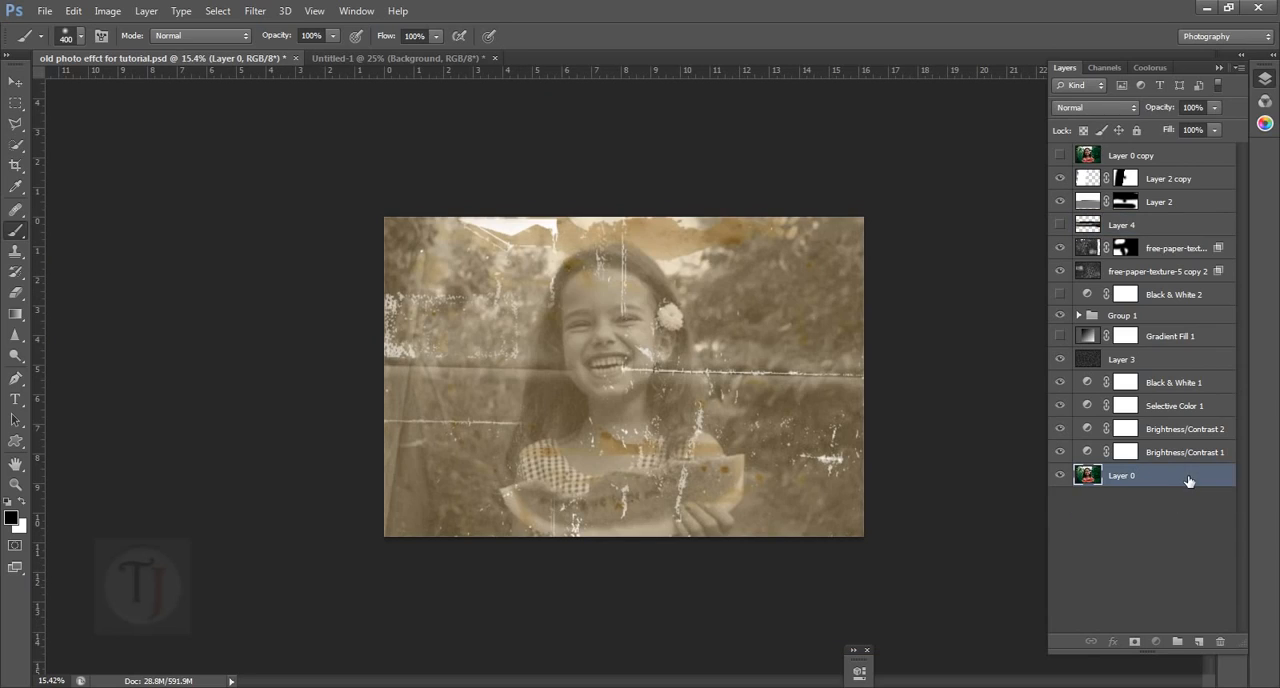
{"action": "left_click_drag", "start_coordinate": [1188, 481], "coordinate": [1200, 642]}
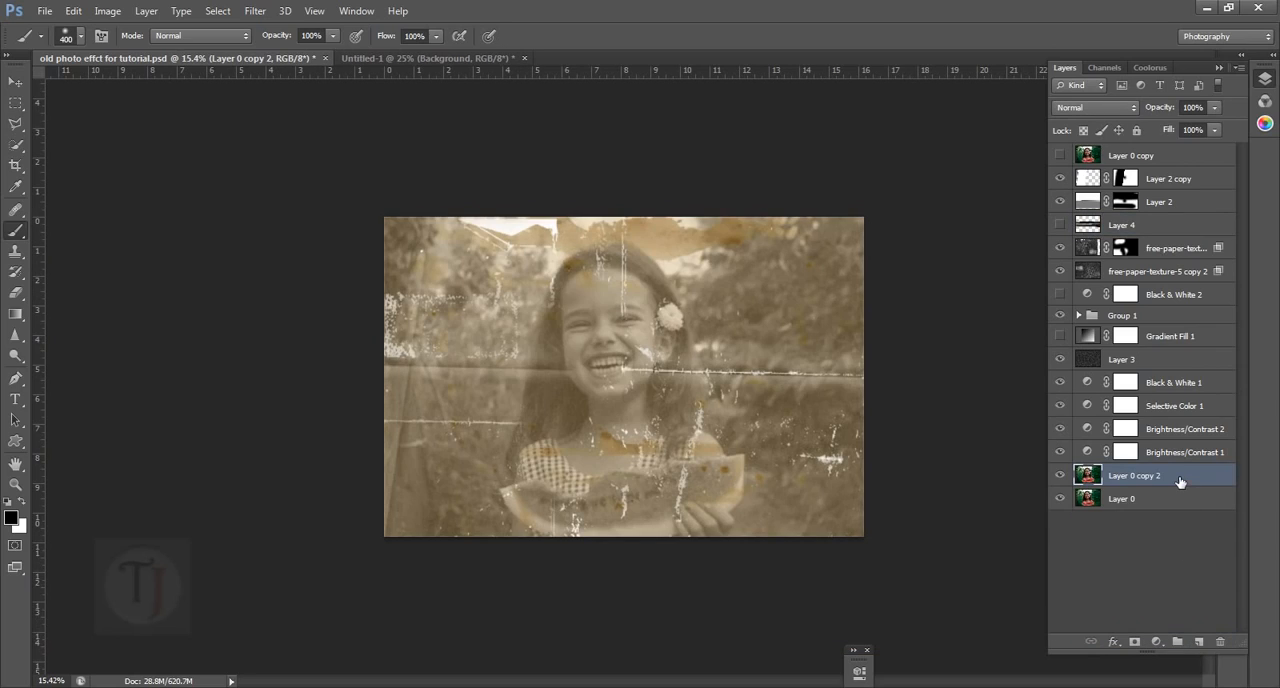
{"action": "left_click_drag", "start_coordinate": [1180, 482], "coordinate": [1182, 152]}
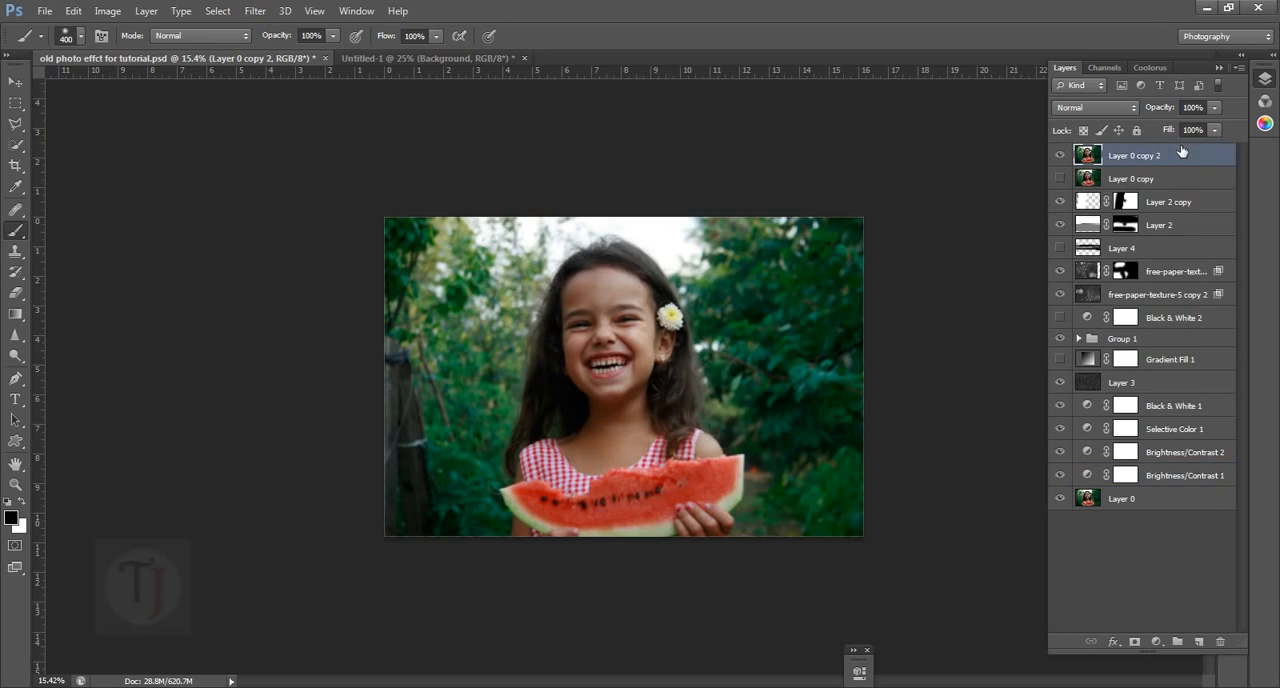
Set Layer 0 copy 2 to Color blend mode at 45% opacity, then hide it to compare with the sepia version
{"action": "left_click", "coordinate": [1101, 102]}
{"action": "left_click", "coordinate": [1112, 519]}
{"action": "left_click_drag", "start_coordinate": [1174, 113], "coordinate": [1128, 120]}
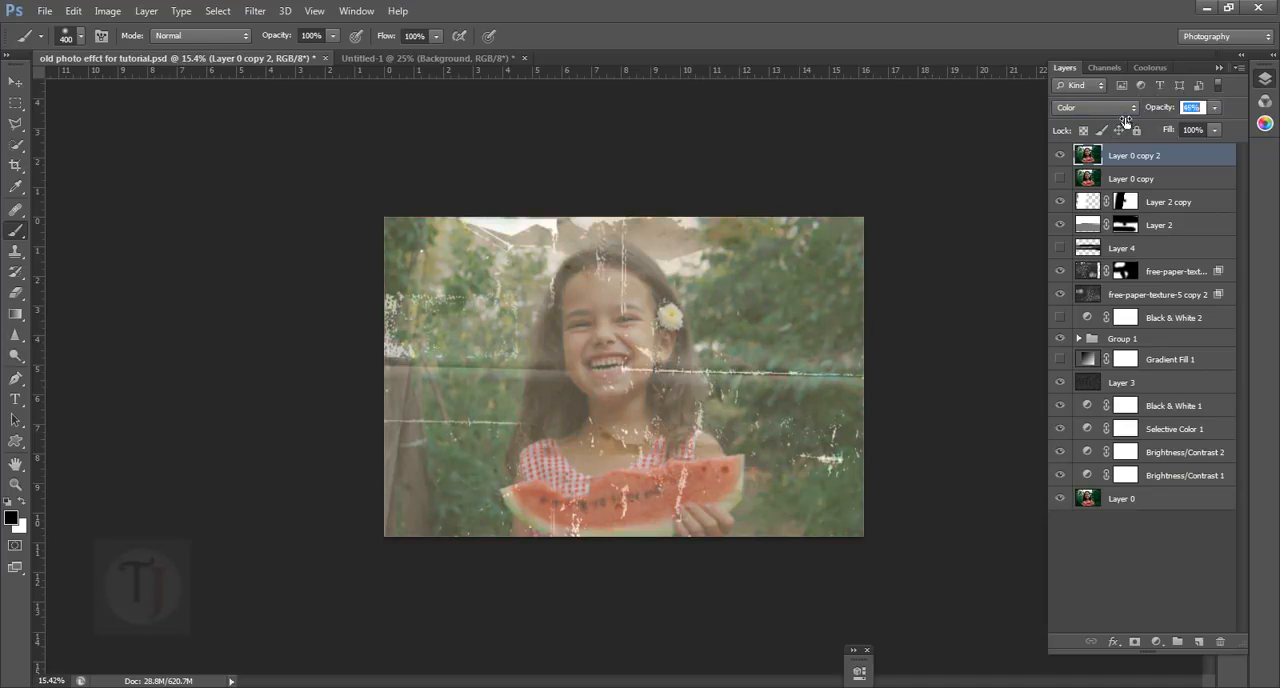
{"action": "scroll", "coordinate": [974, 448], "scroll_direction": "up", "scroll_amount": 3}
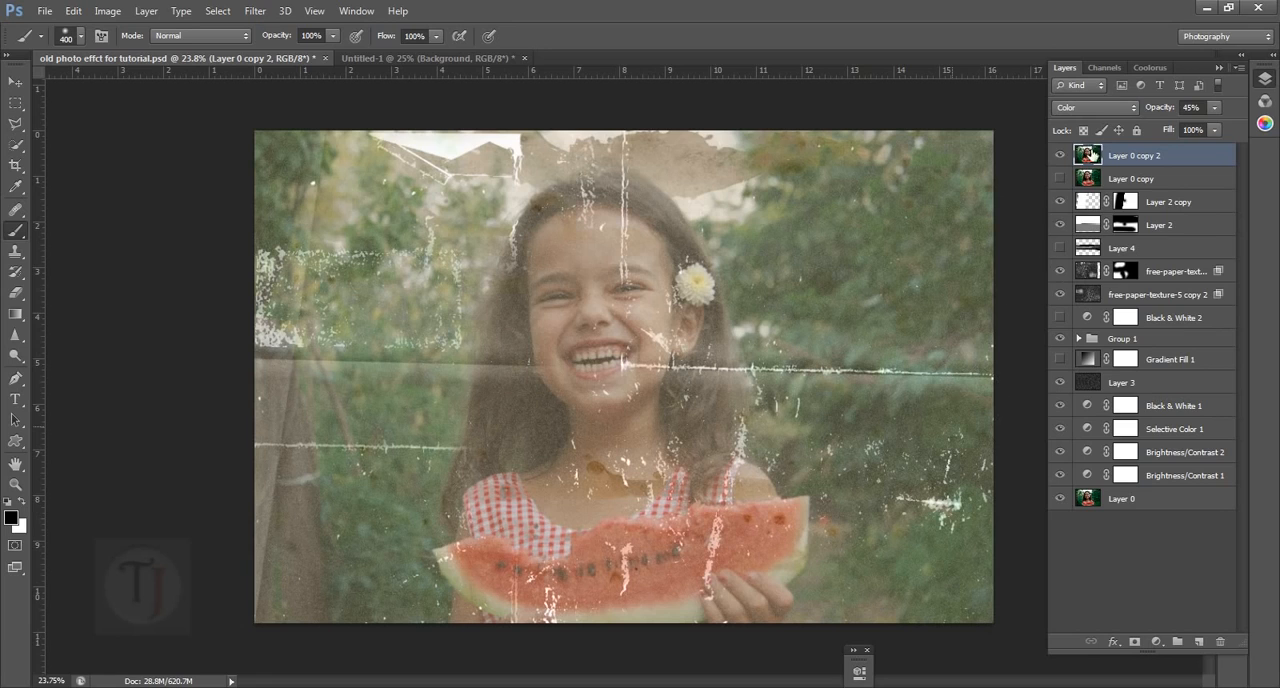
{"action": "left_click", "coordinate": [1061, 156]}
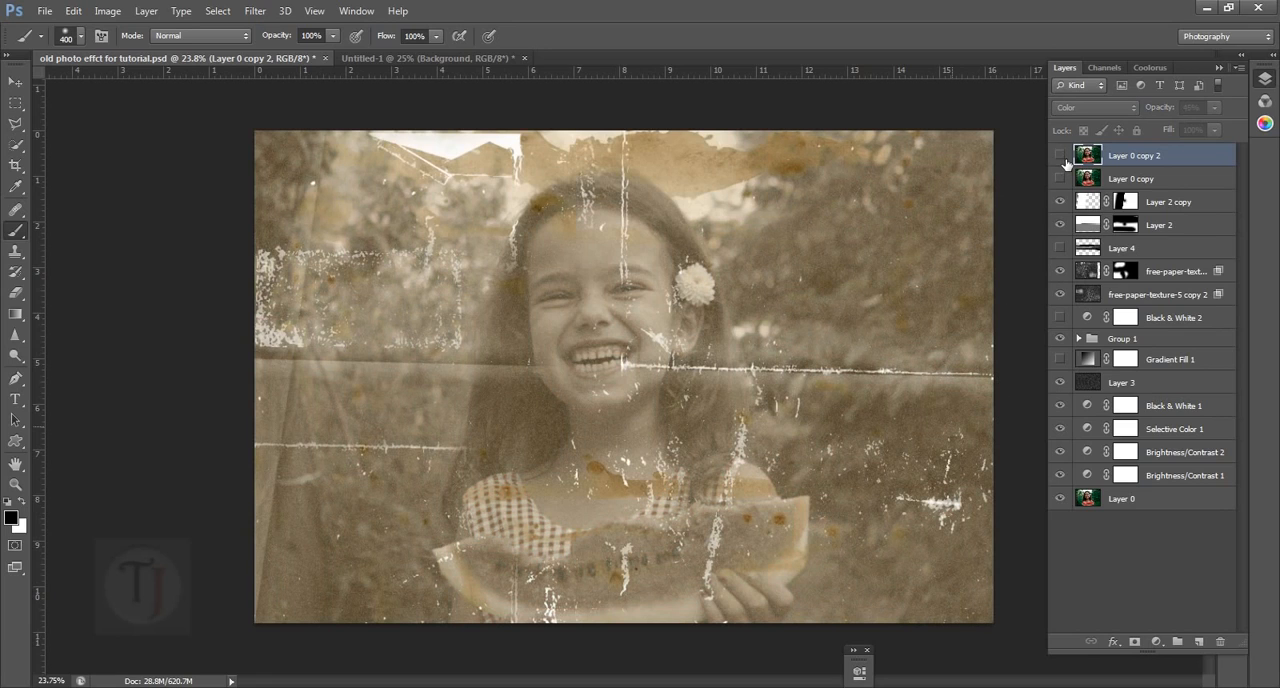